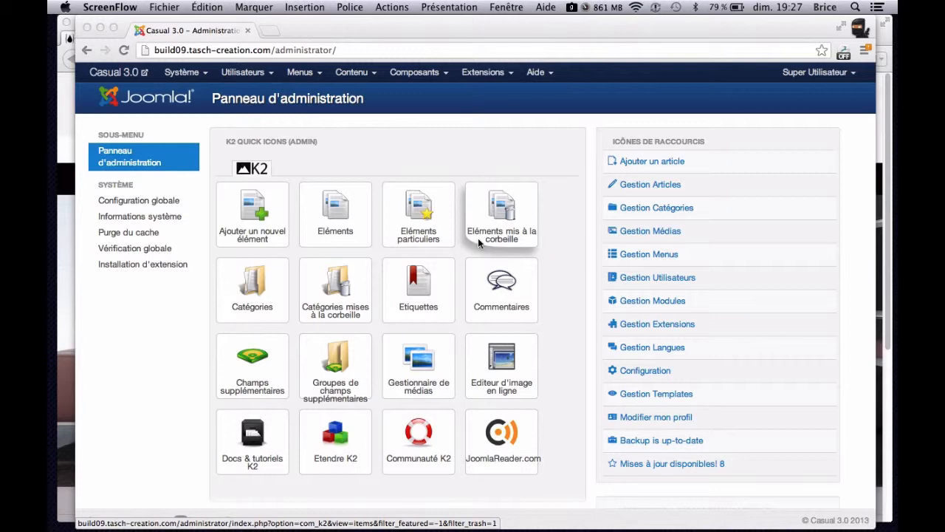
- Search the web for pixlr in a new browser tab and open the Pixlr online editor from its official site
left_click(269, 30)
type("pi")
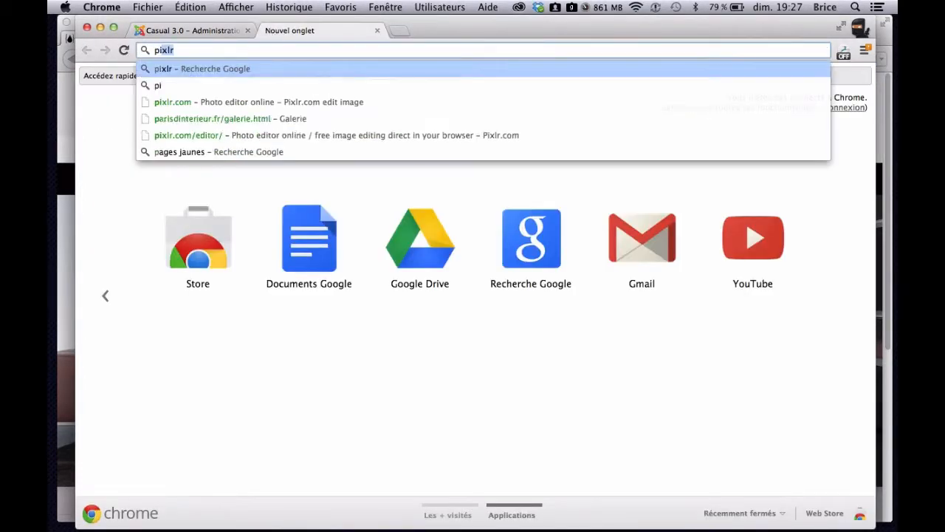
type("xl")
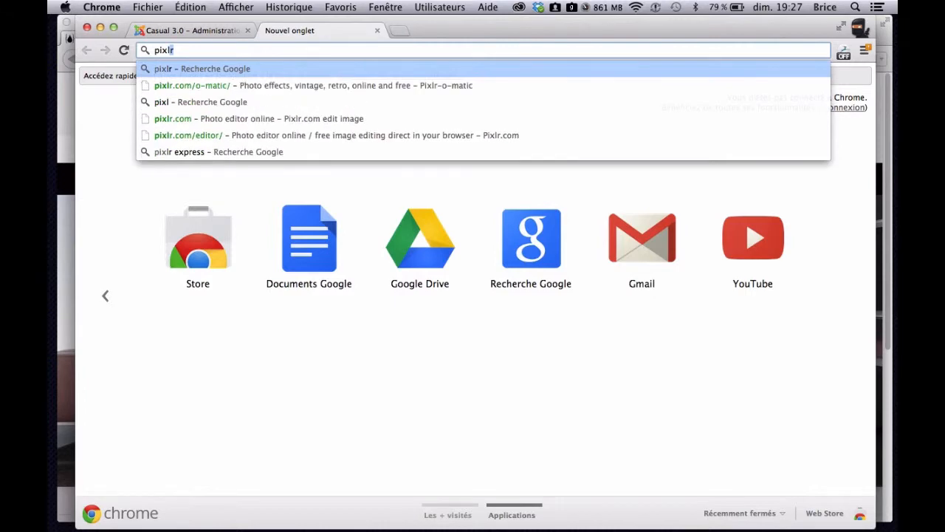
type("r")
key("Return")
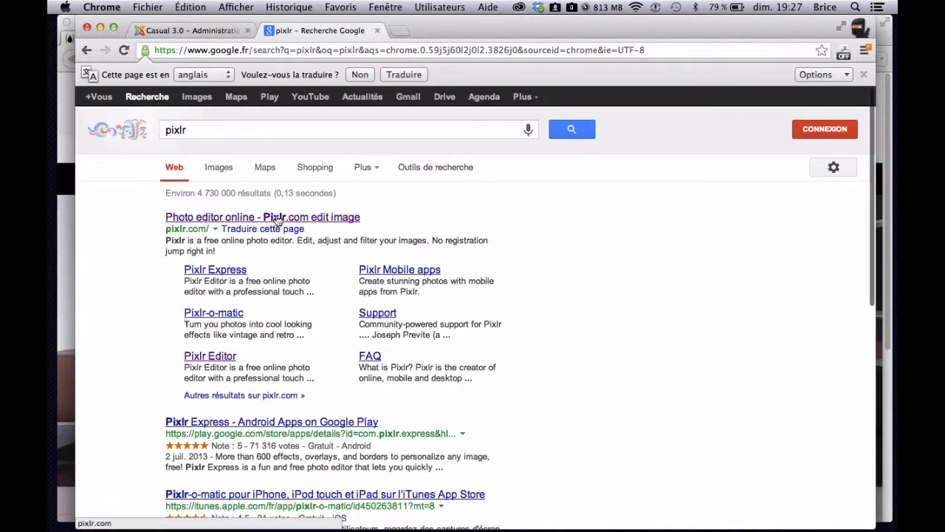
left_click(278, 218)
left_click(379, 108)
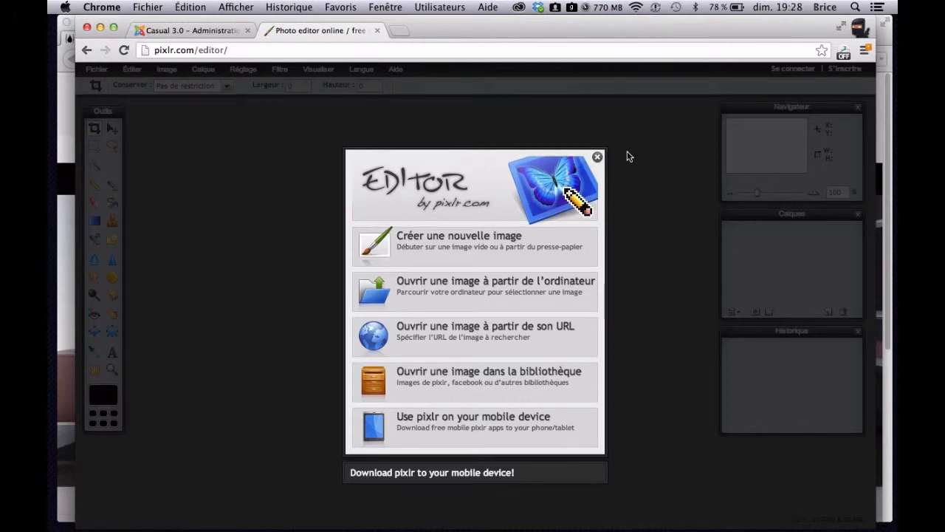
- Switch to the Casual 3.0 site in Firefox and preview the desktop image Depositphotos_11844727_original.jpg
key("ctrl+Up")
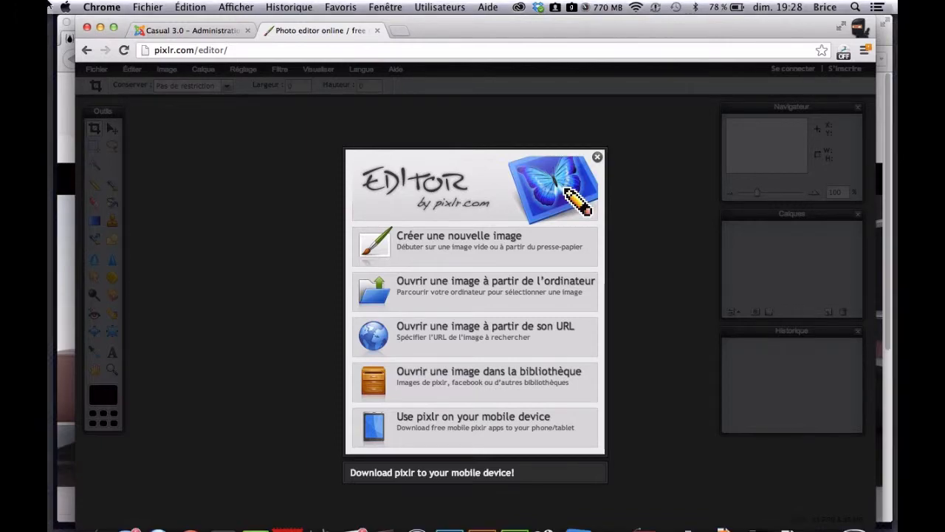
left_click(157, 364)
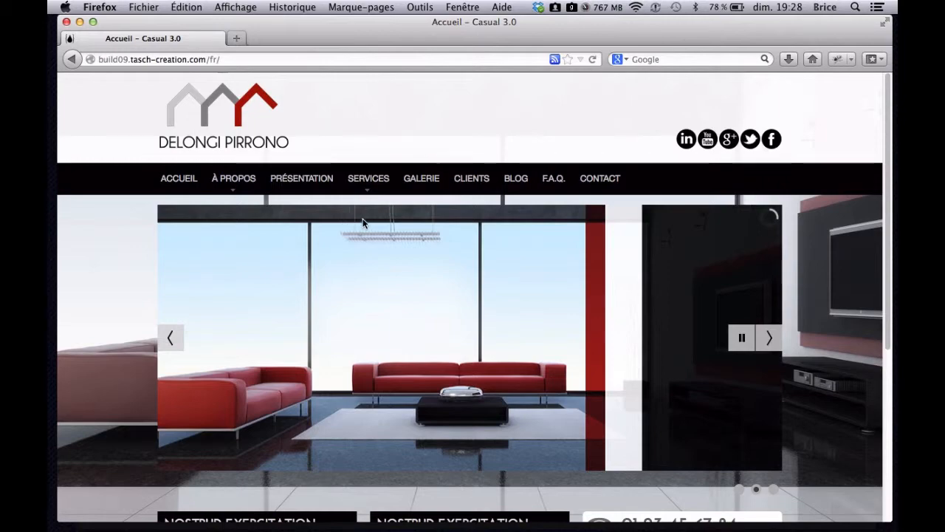
key("F11")
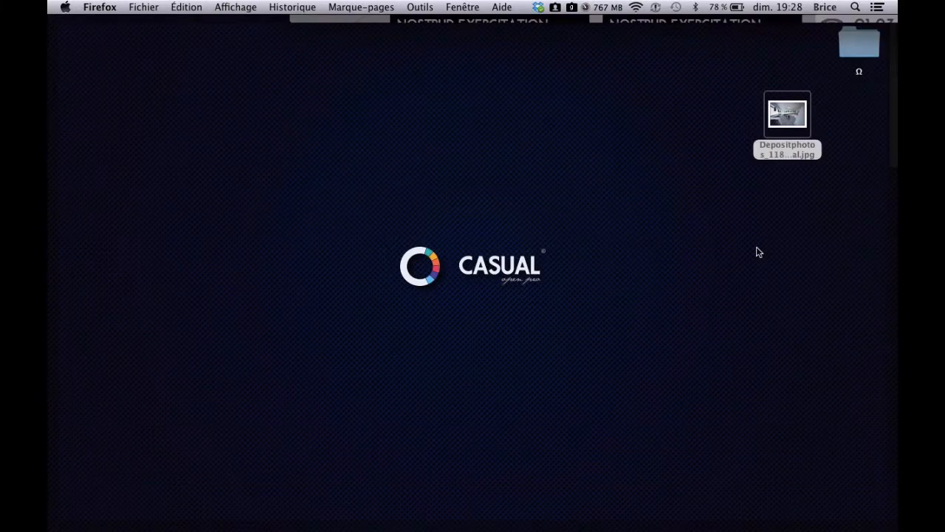
left_click(785, 127)
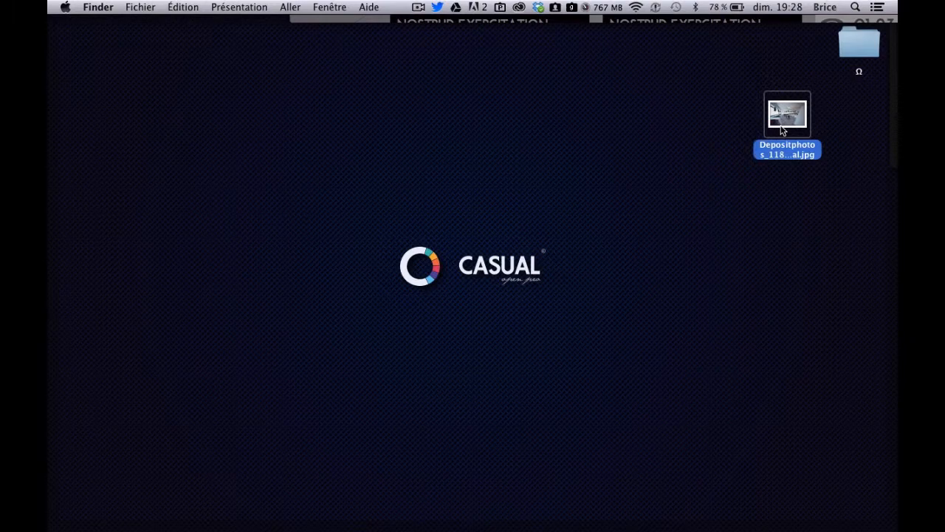
key("space")
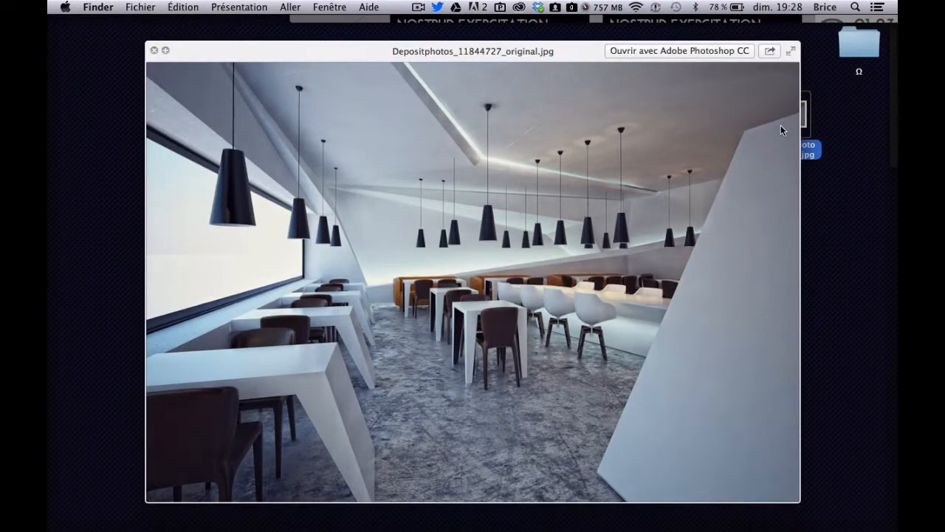
key("space")
key("F11")
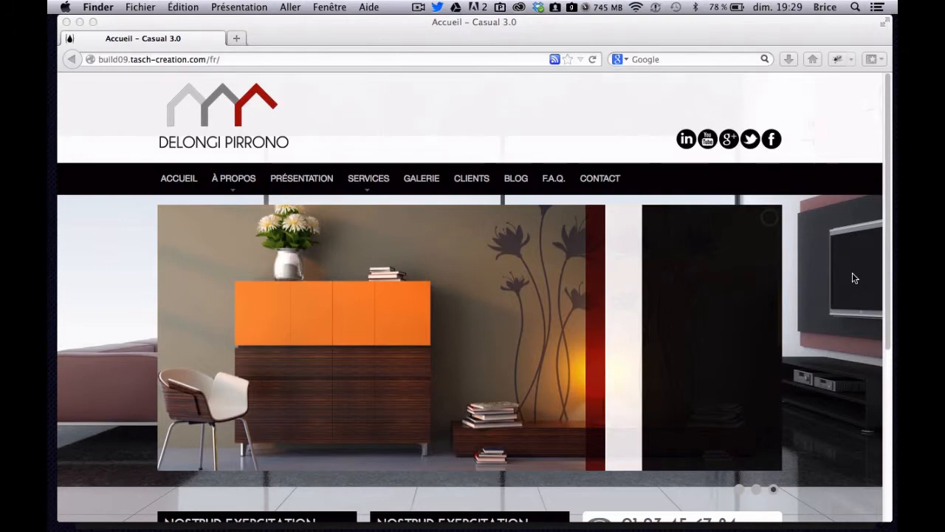
- Look over the Casual 3.0 home page and pick its slideshow area for inspection in Firebug
scroll(853, 273, "down", 1)
scroll(853, 278, "down", 5)
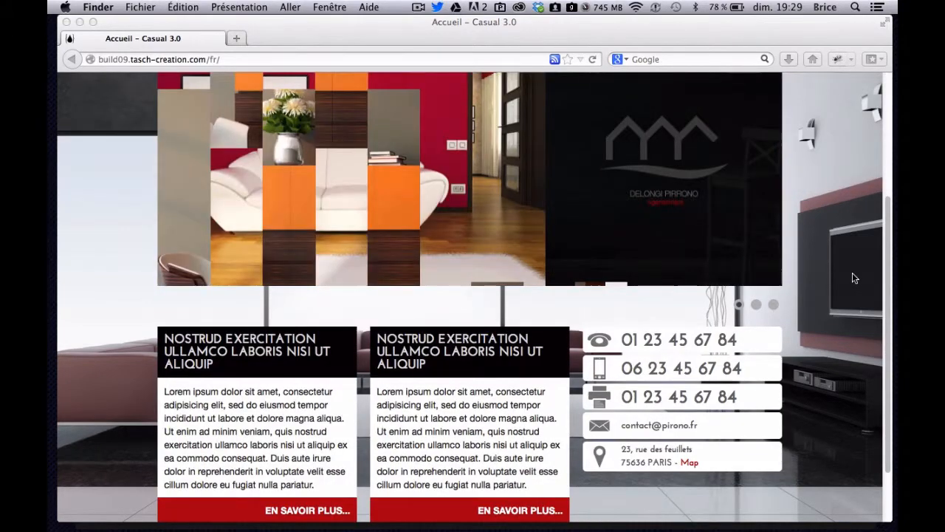
scroll(853, 278, "up", 5)
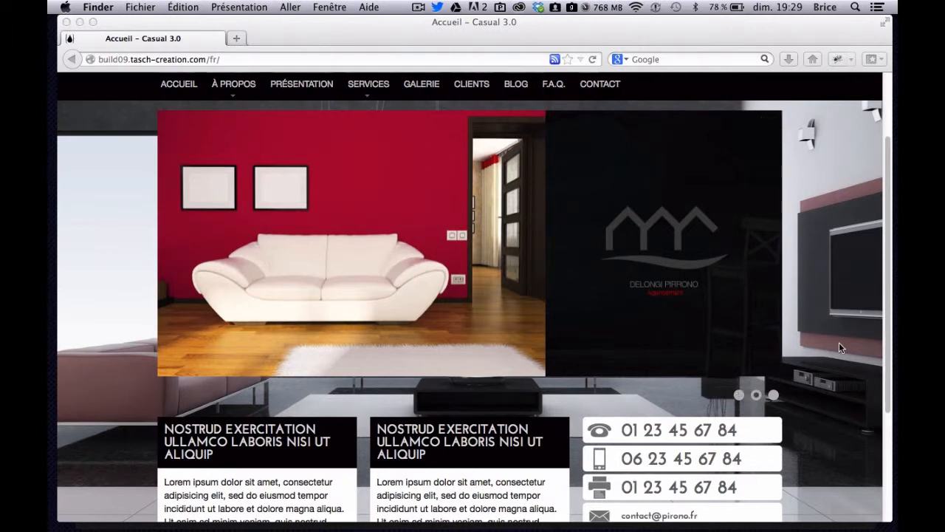
left_click(837, 59)
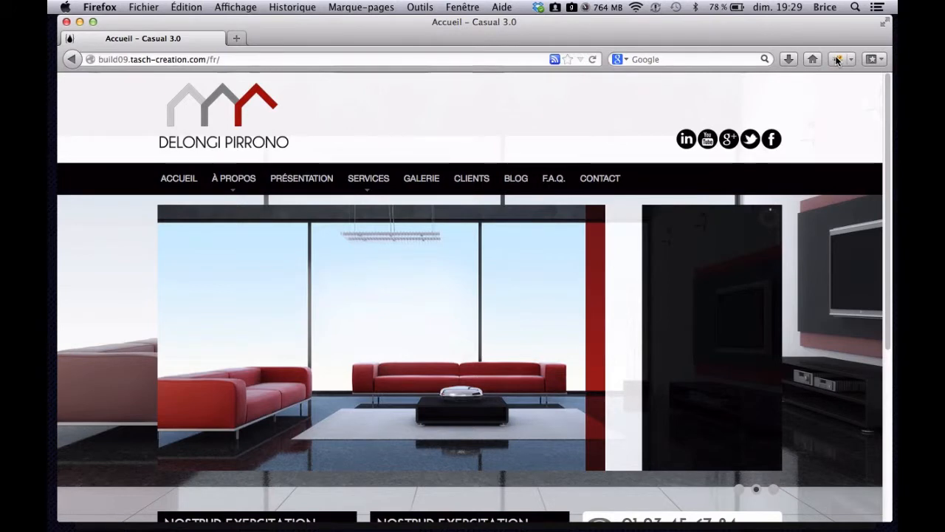
left_click(837, 59)
left_click(83, 359)
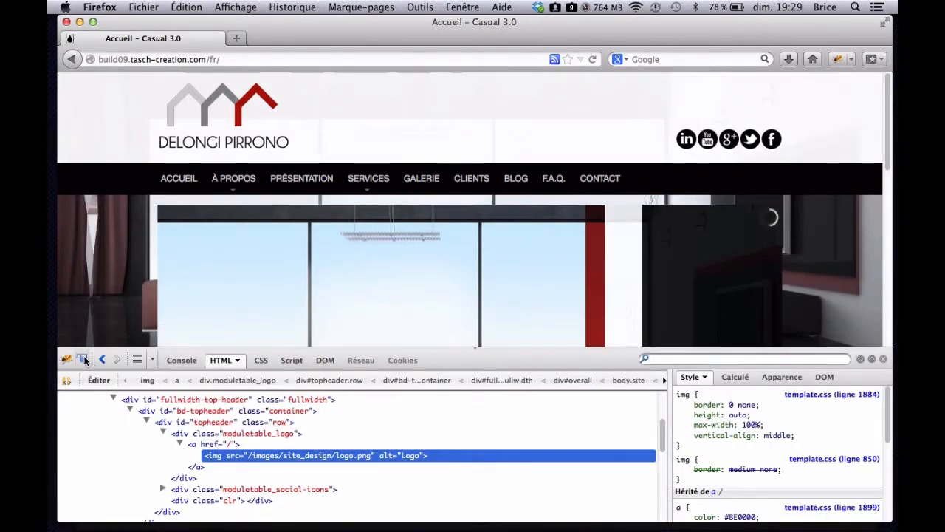
left_click(175, 291)
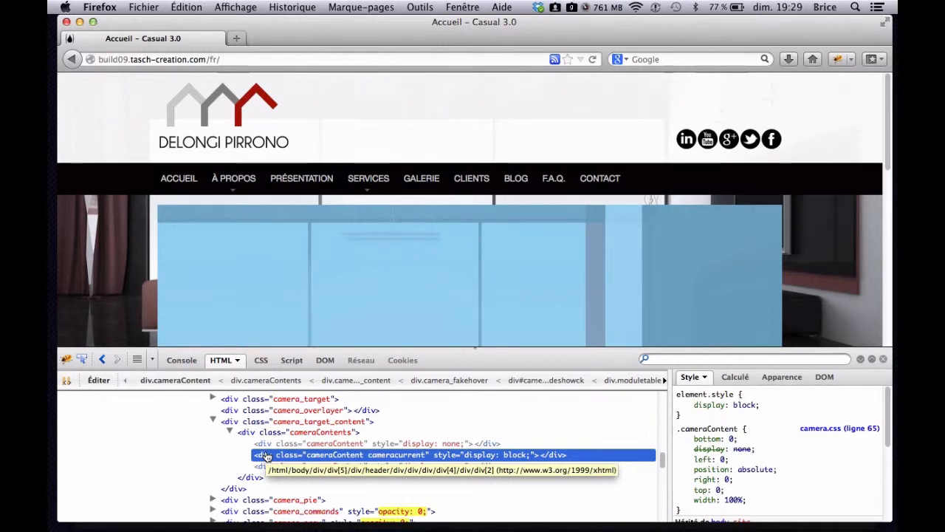
- Examine the styles of the slideshow's cameraContents, camera_target_content, camera_overlayer, camera_target and camera_fakehover elements
left_click(252, 434)
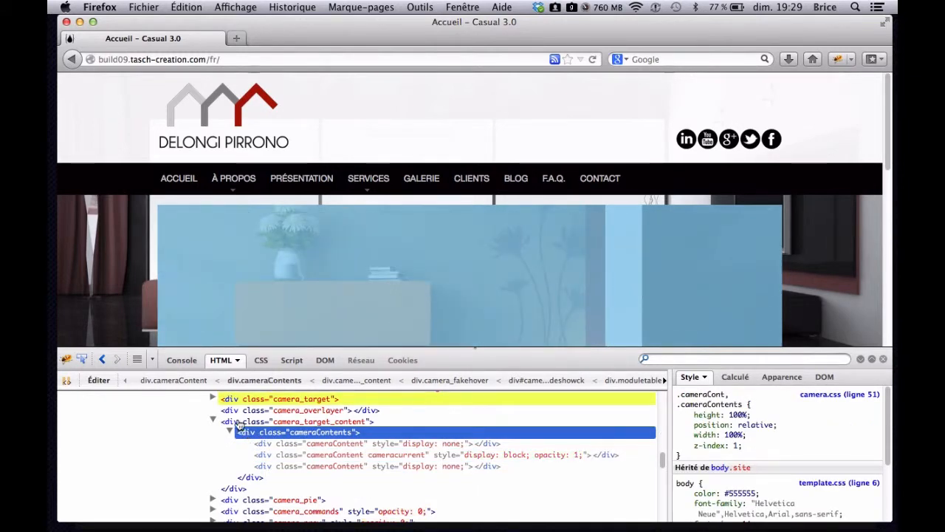
left_click(238, 422)
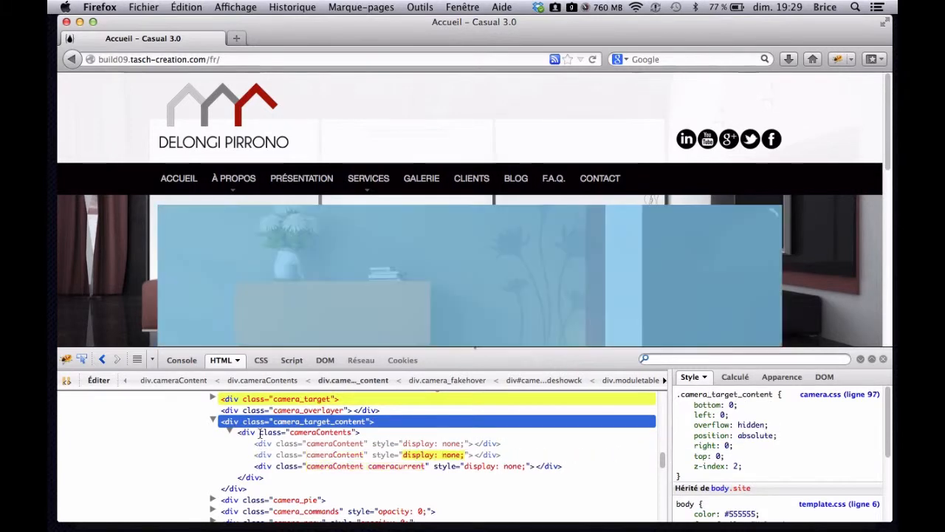
scroll(766, 450, "down", 2)
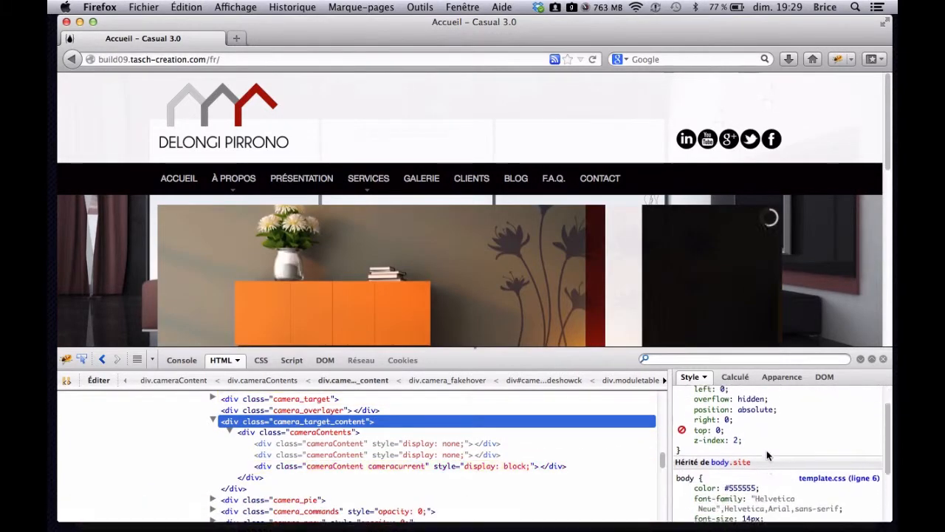
scroll(767, 450, "down", 3)
scroll(766, 450, "up", 4)
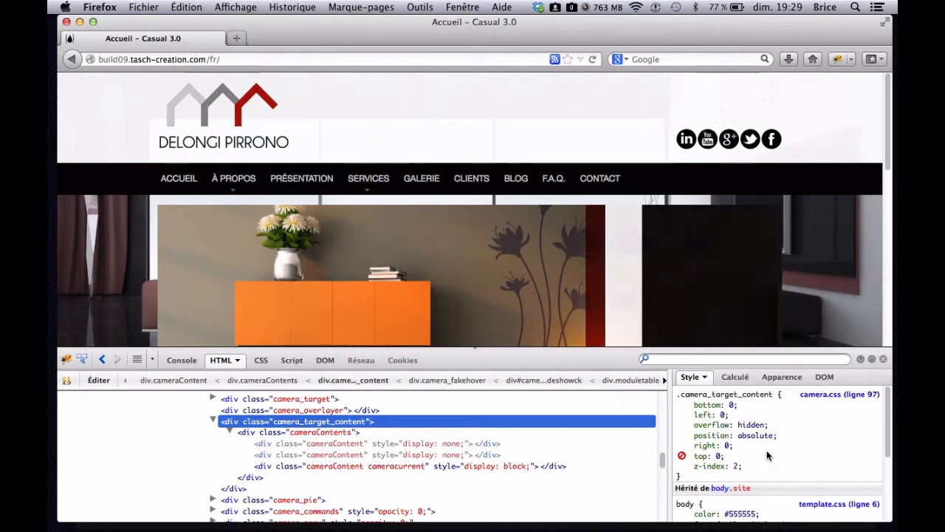
scroll(223, 457, "up", 2)
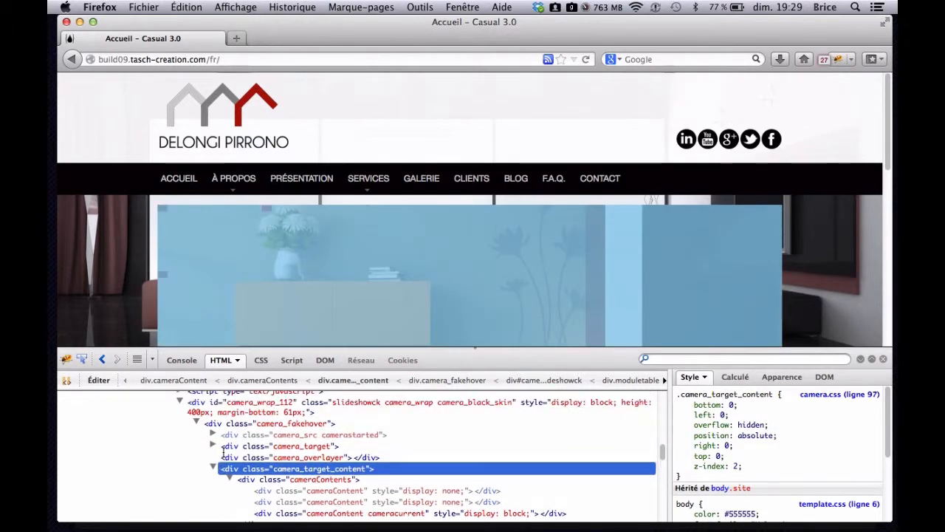
left_click(232, 458)
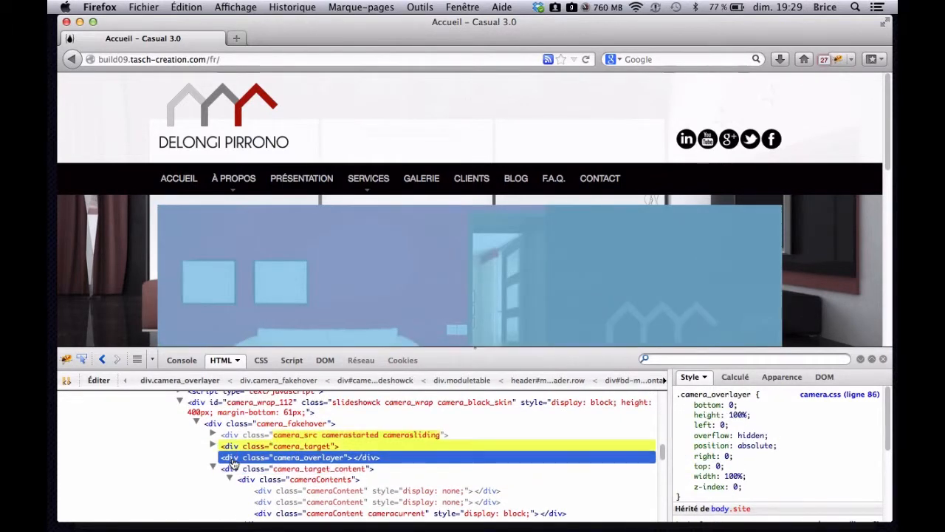
left_click(231, 447)
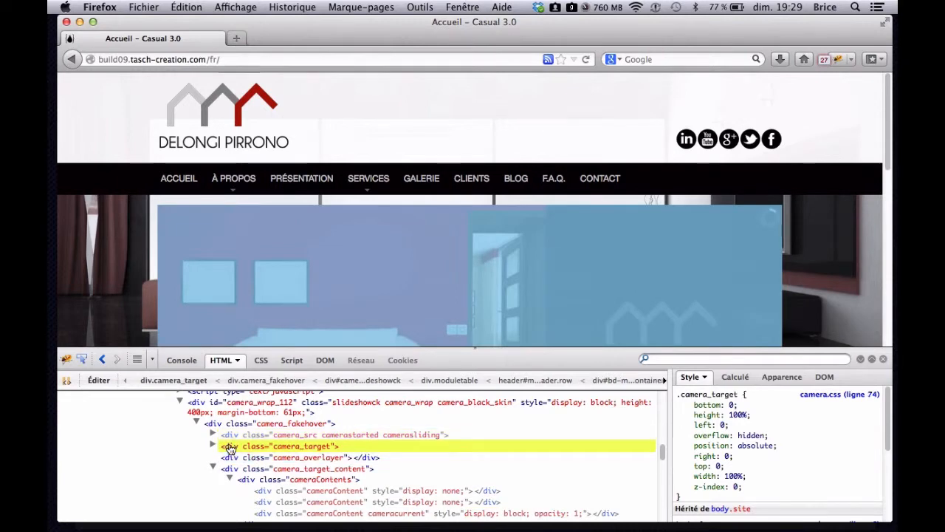
left_click(214, 424)
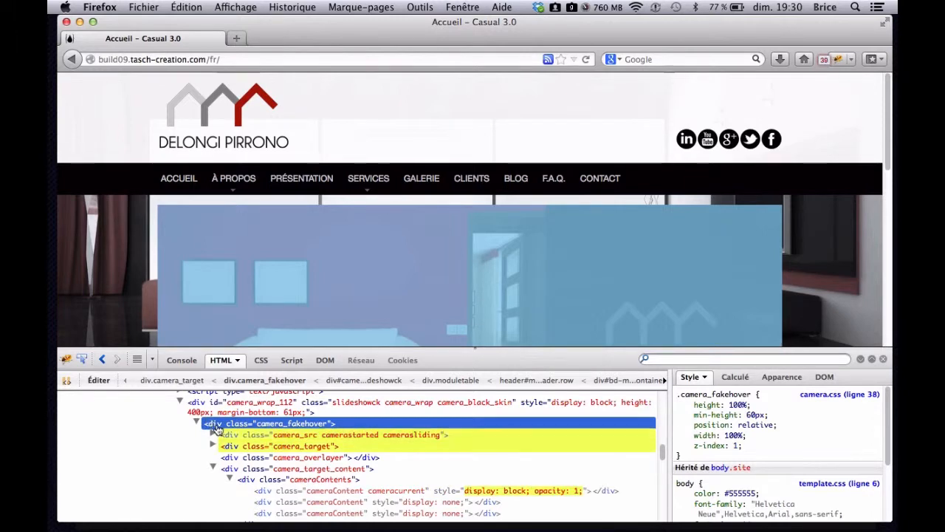
- Check the slideshow's height on the camera_wrap_112 element and its width on the enclosing moduletable span12 element
scroll(219, 435, "up", 1)
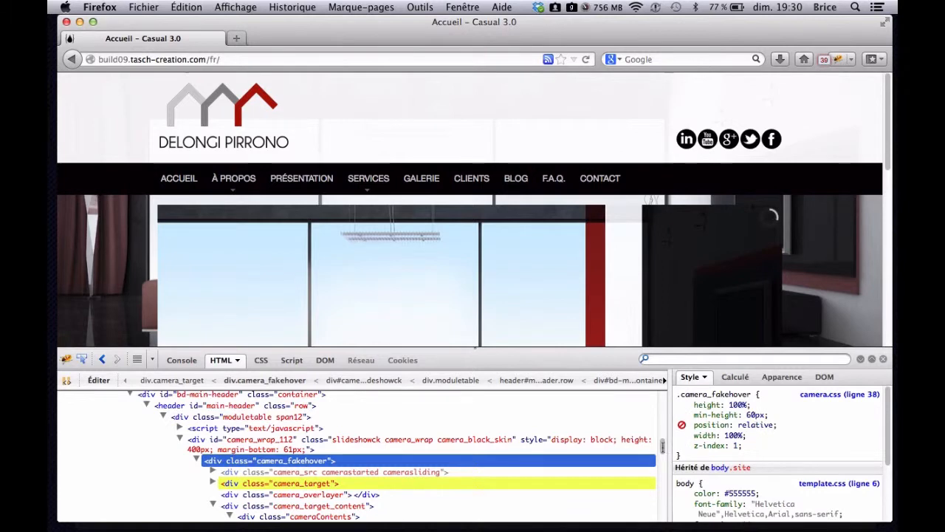
left_click(199, 441)
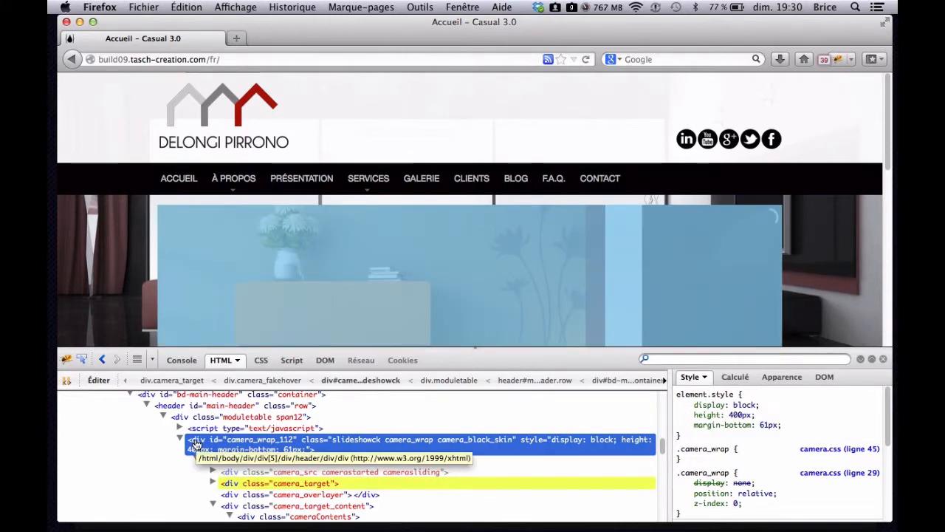
scroll(85, 270, "down", 3)
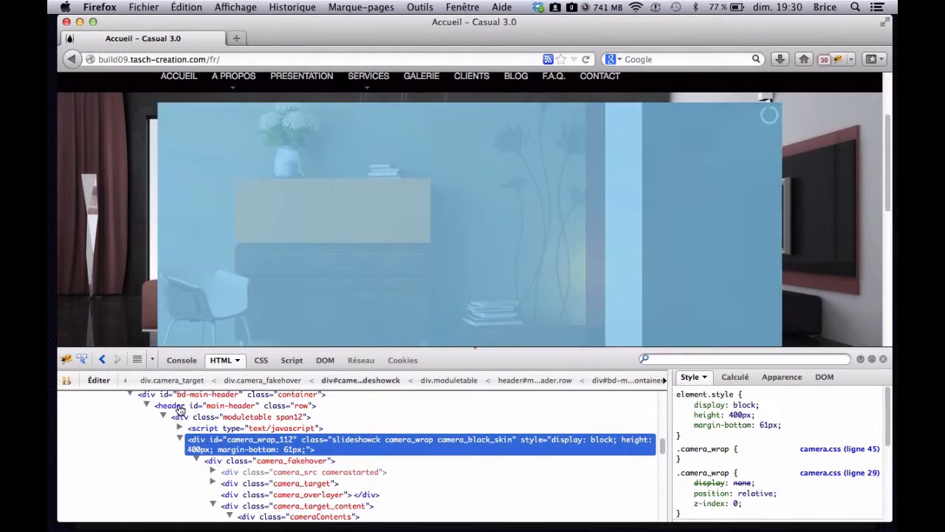
left_click(180, 417)
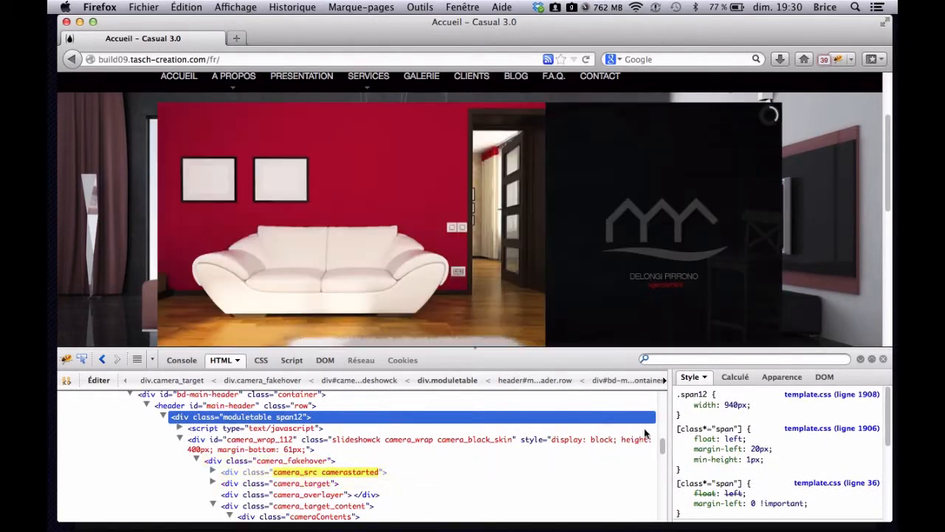
- Switch to the Pixlr editor in Chrome and start a new image with width 940 and height 400
key("ctrl+Up")
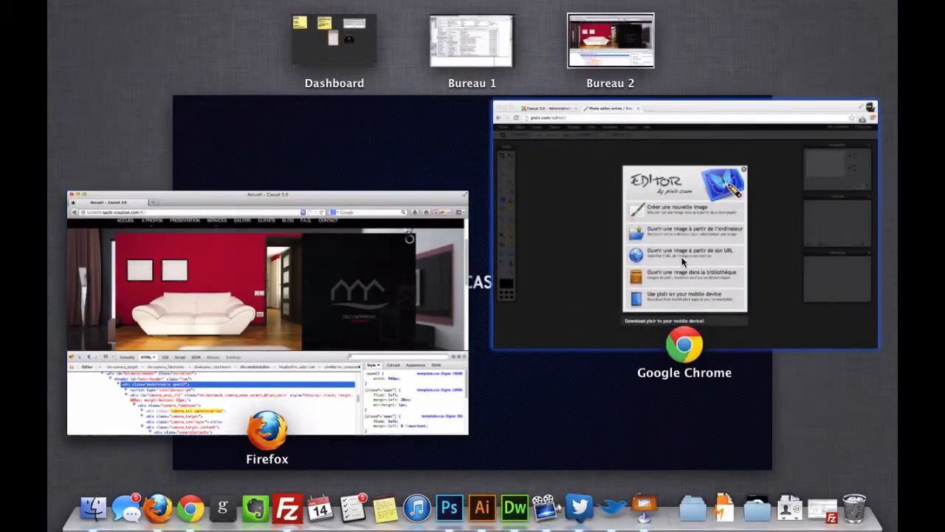
left_click(682, 262)
left_click(495, 242)
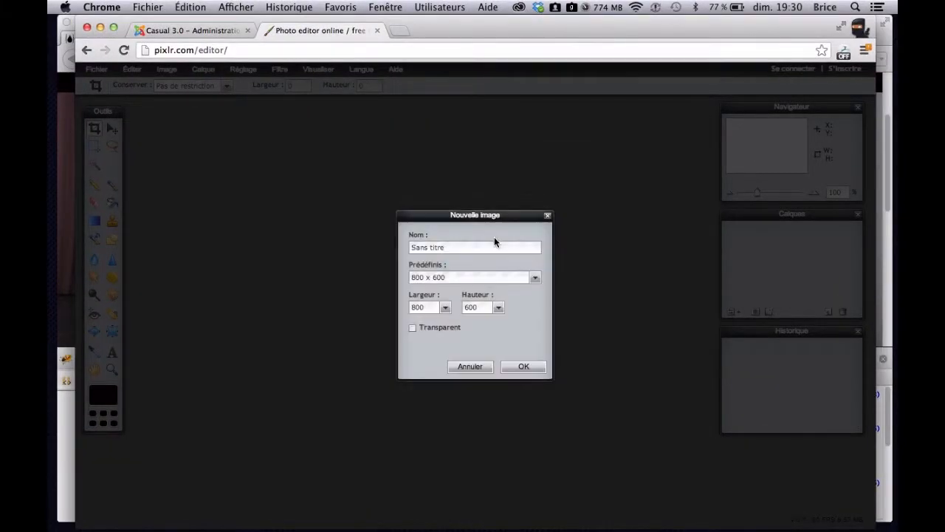
left_click_drag(430, 309, 402, 309)
type("9")
double_click(475, 305)
type("40")
- Return to Firefox and recheck the slideshow height on the camera_fakehover and camera_wrap_112 elements
left_click(63, 297)
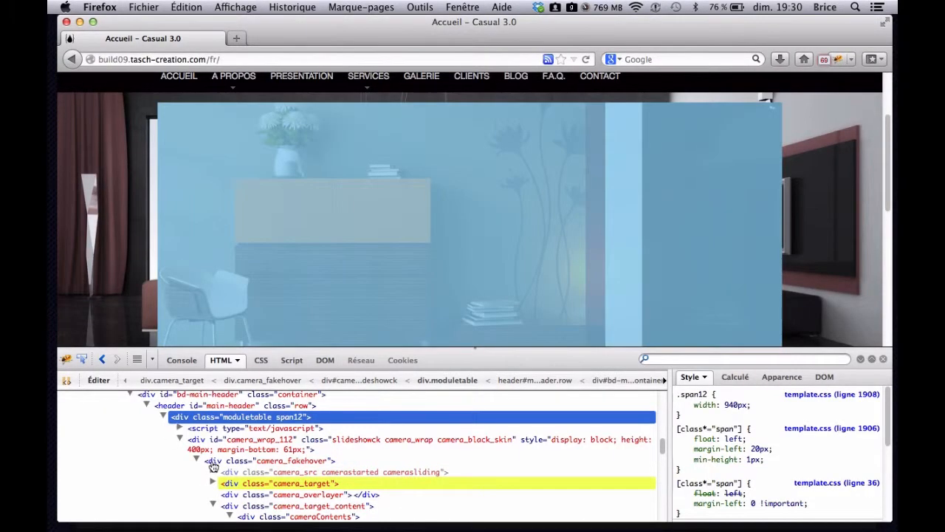
left_click(212, 462)
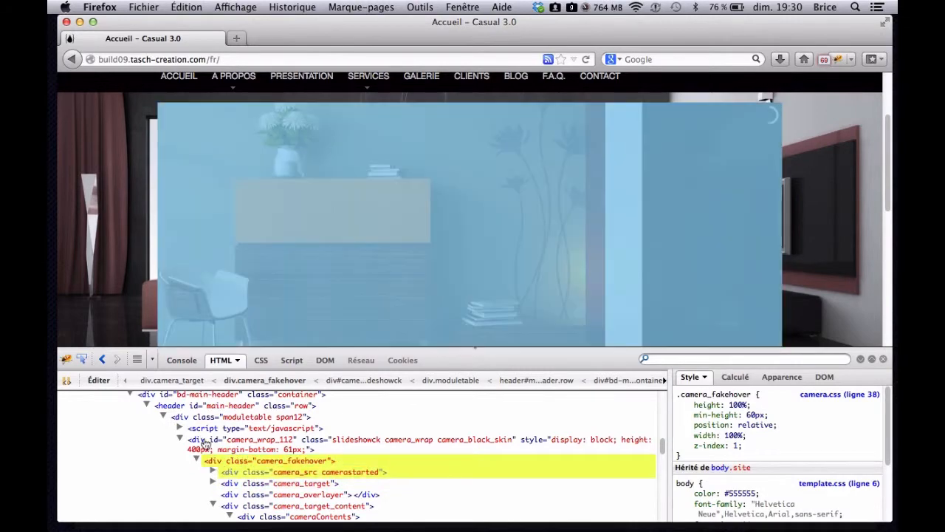
left_click(198, 441)
- Switch back to Pixlr in Chrome, create the 940 x 400 image and move its window slightly down the workspace
key("ctrl+Up")
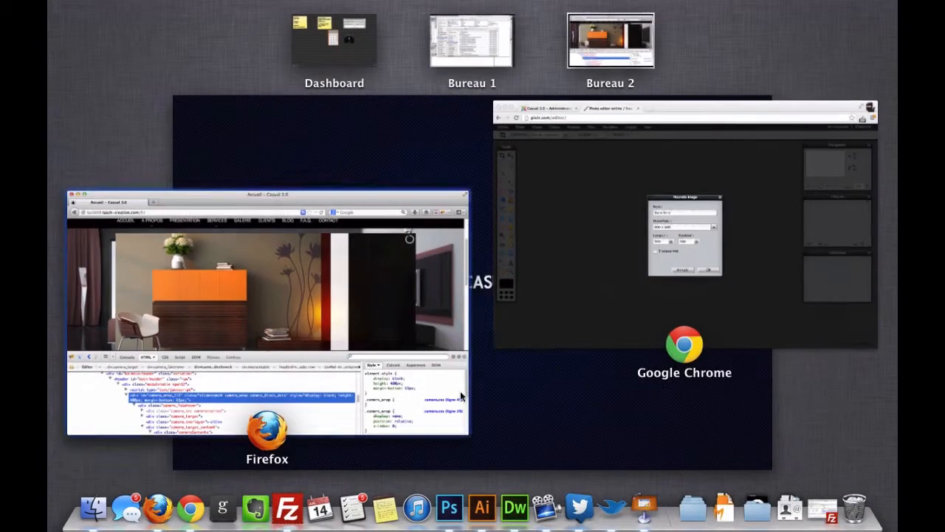
left_click(647, 314)
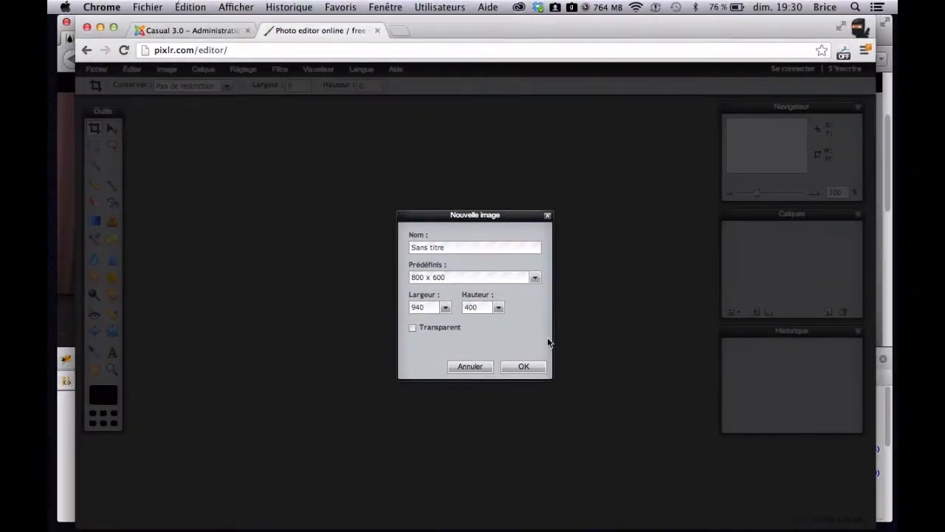
left_click(524, 366)
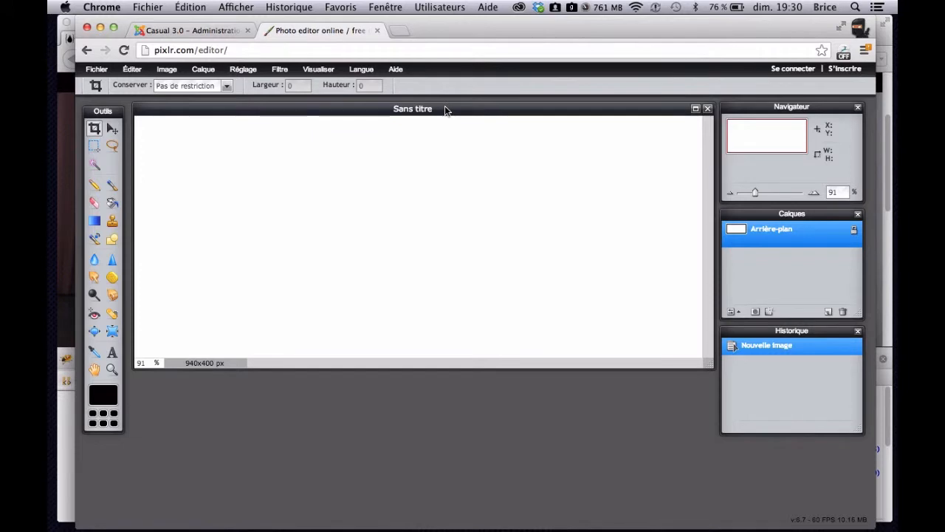
left_click_drag(445, 108, 441, 143)
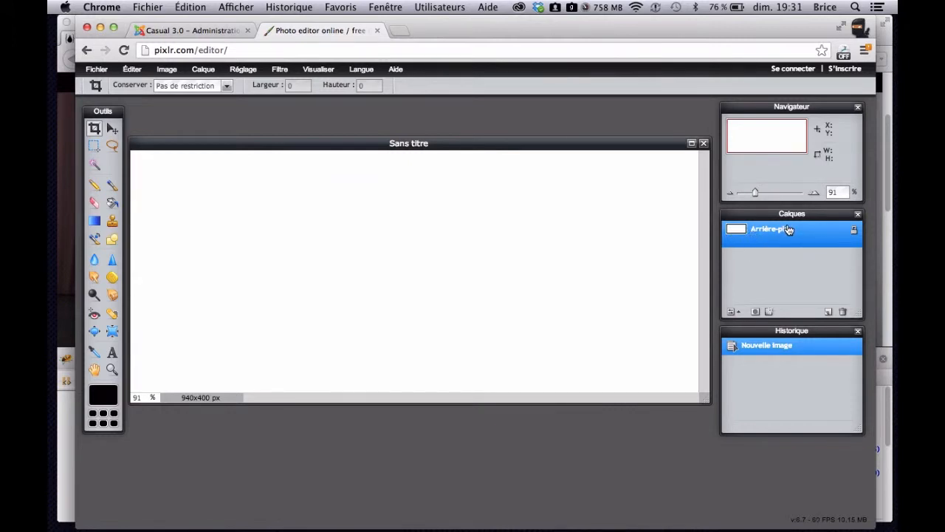
- Add two empty layers above the Arrière-plan background and delete both of them
left_click(829, 312)
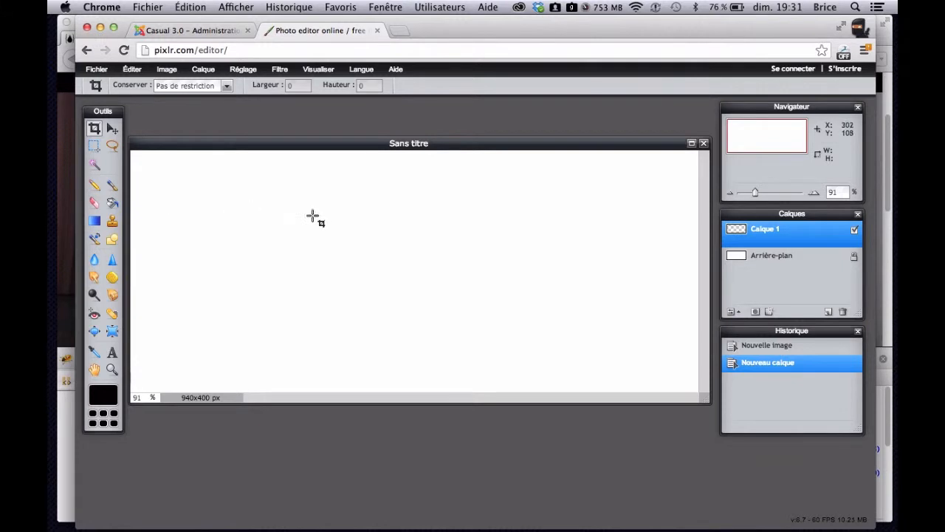
left_click(828, 312)
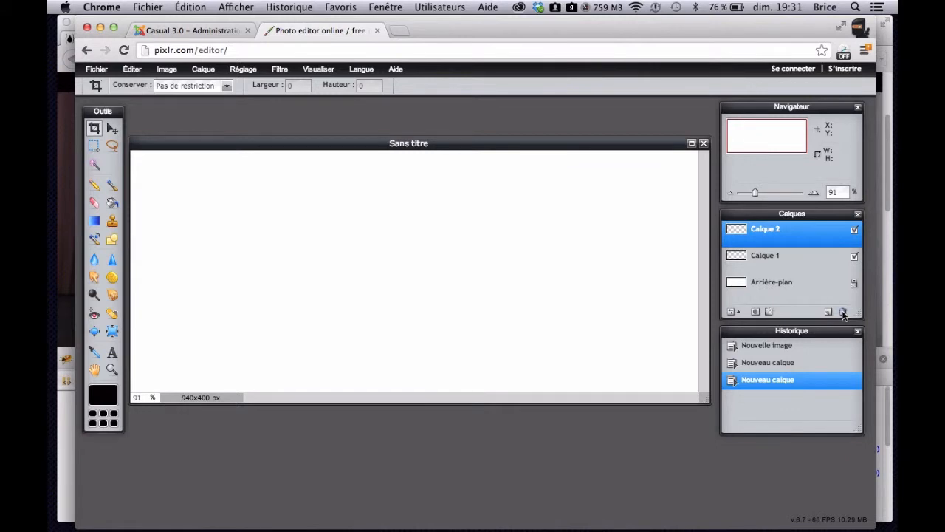
left_click(843, 312)
left_click(843, 312)
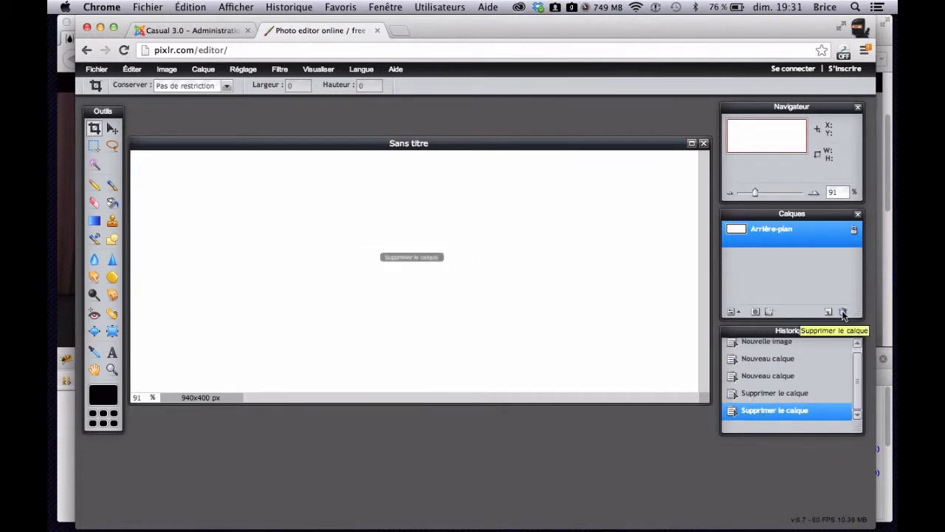
- Open the image Depositphotos_11844727_original.jpg from the Desktop as a new layer
left_click(204, 70)
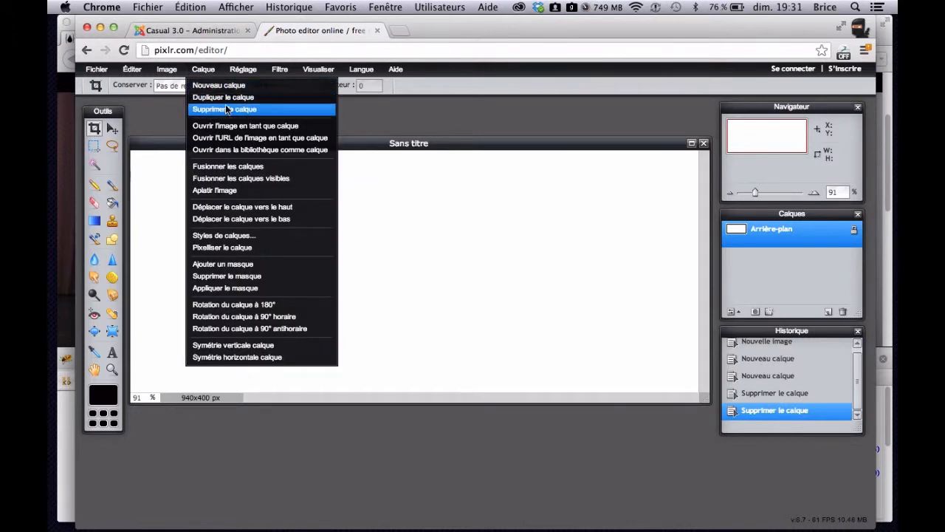
left_click(244, 127)
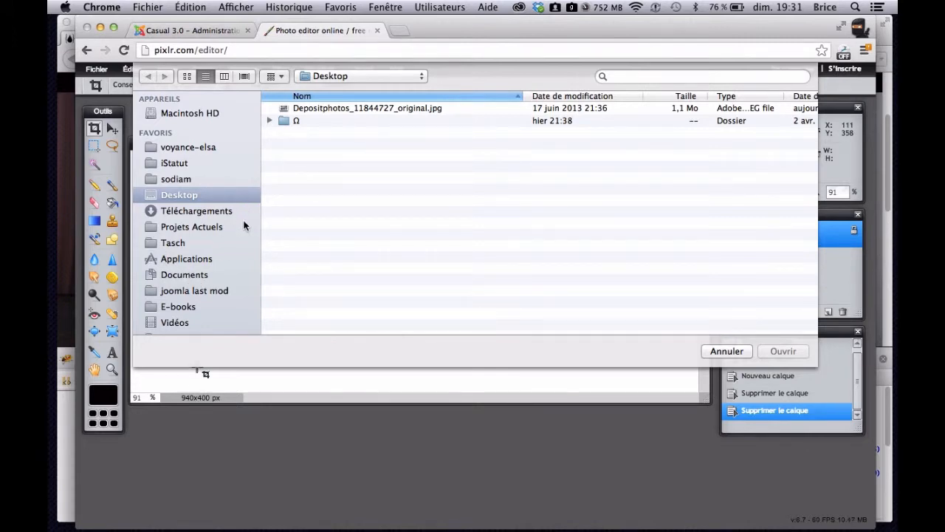
left_click(436, 110)
left_click(782, 352)
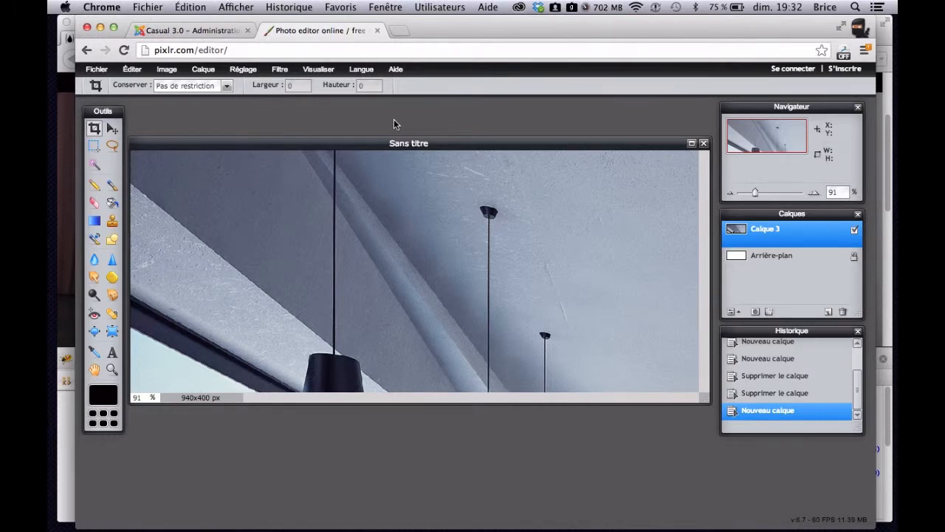
- Free-transform the photo layer, scaling it down proportionally until it is slightly wider than the canvas
key("super+t")
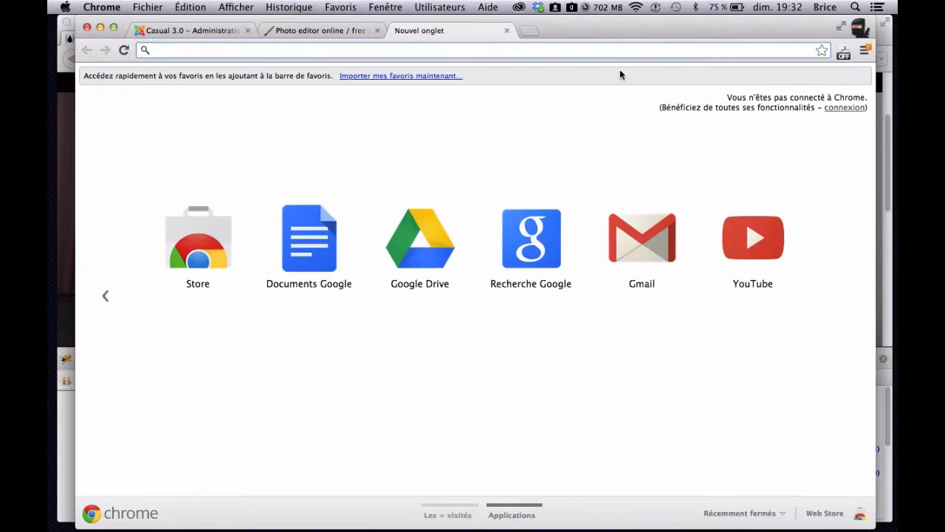
left_click(507, 30)
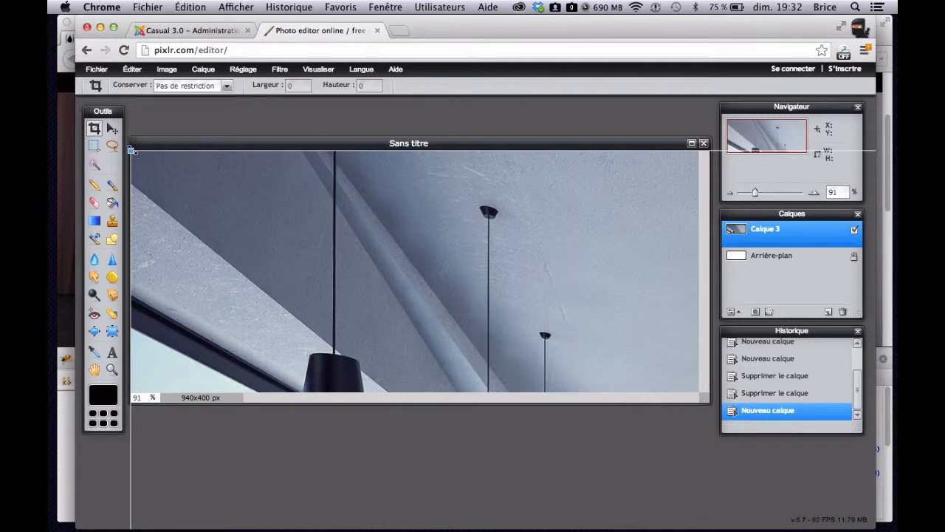
left_click_drag(131, 150, 592, 419)
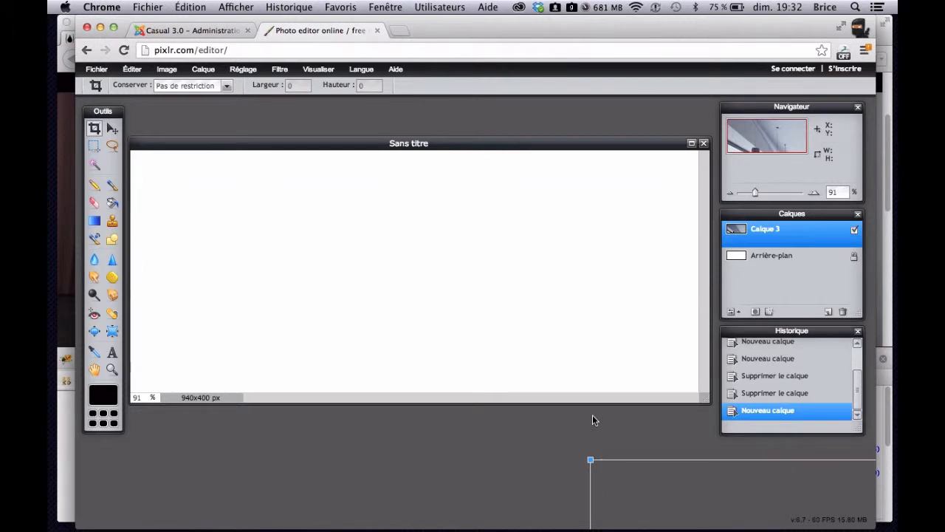
left_click_drag(632, 485, 204, 219)
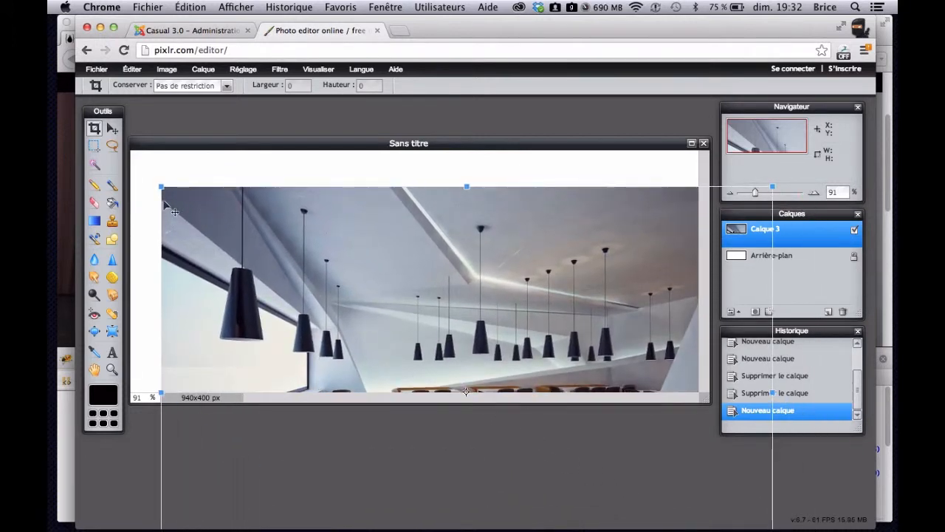
left_click_drag(161, 186, 206, 221)
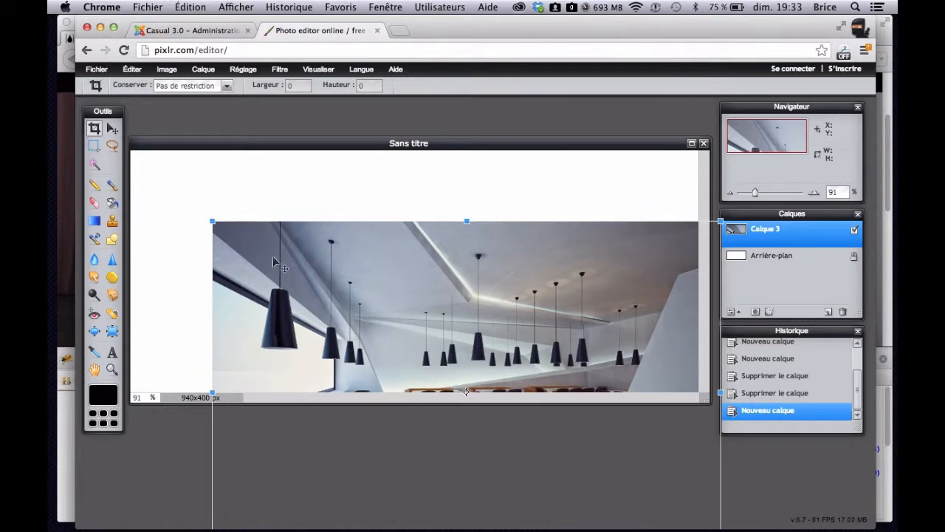
left_click_drag(332, 289, 249, 213)
left_click_drag(639, 486, 708, 515)
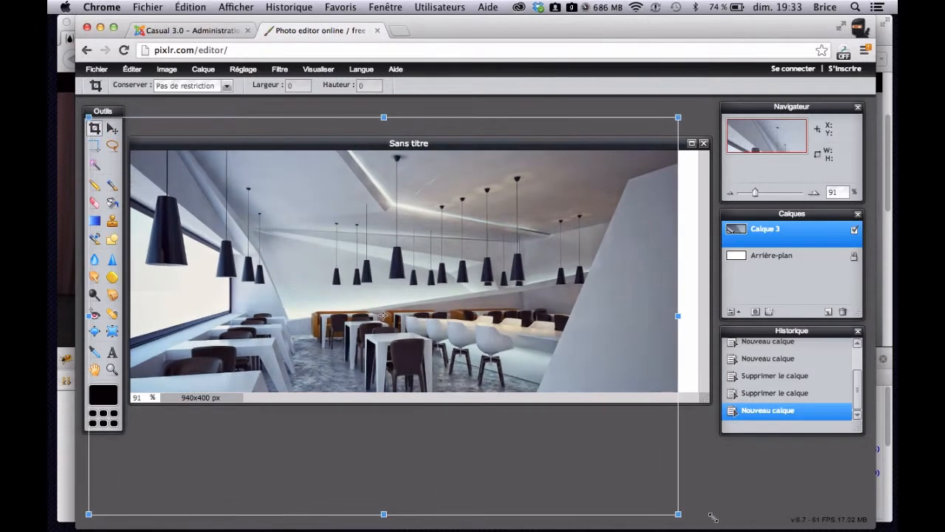
- Position the photo so the pendant lamps and tables fill the whole canvas, and apply the transformation
left_click_drag(582, 358, 617, 322)
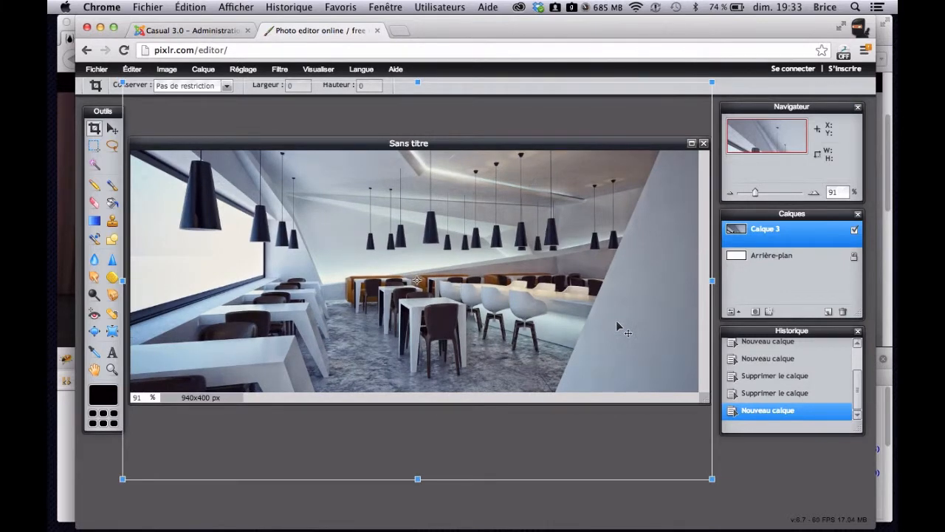
left_click_drag(616, 321, 617, 329)
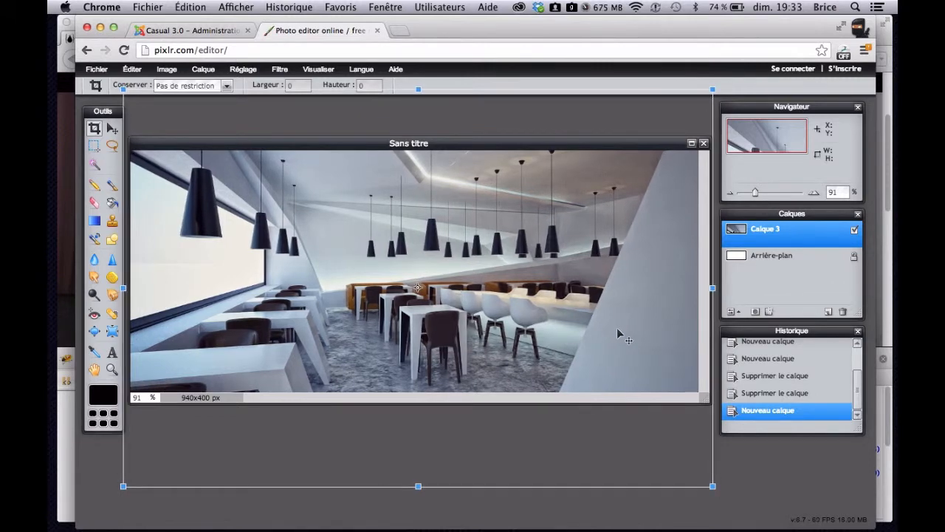
left_click_drag(617, 330, 617, 333)
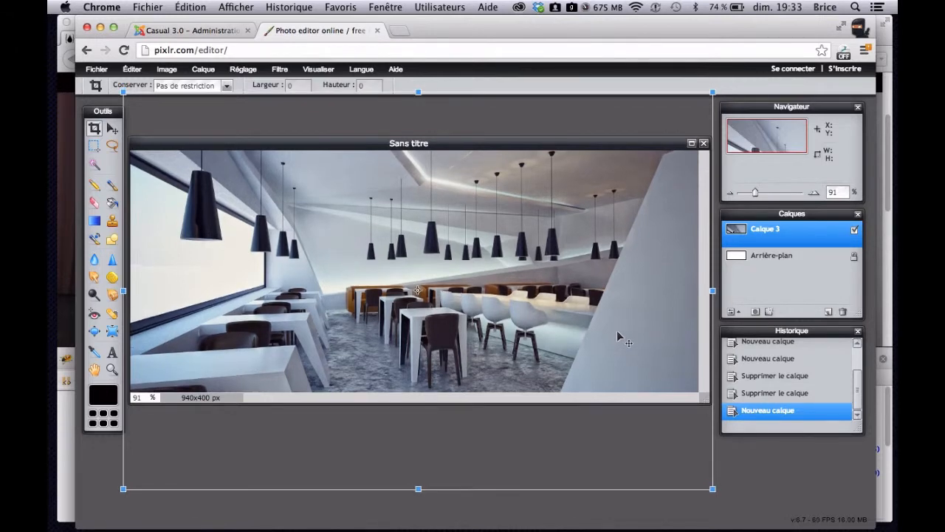
left_click_drag(617, 333, 623, 324)
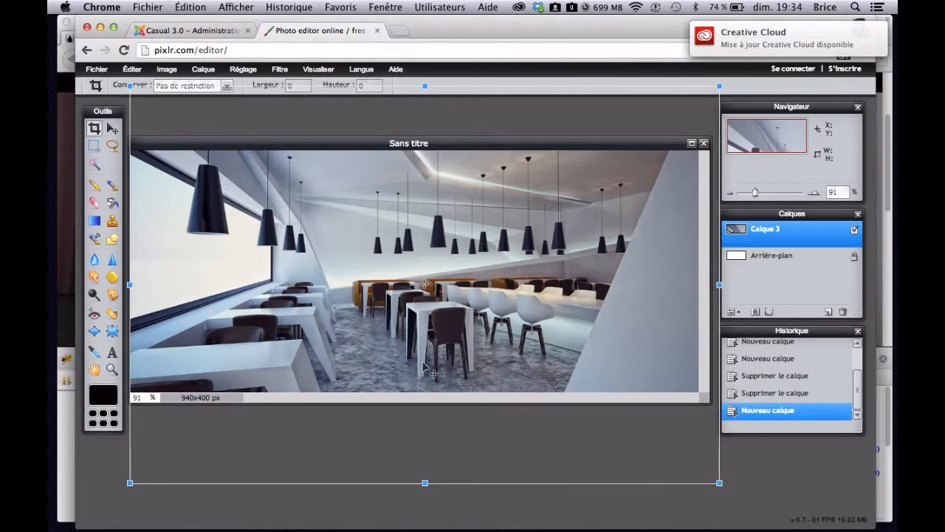
left_click_drag(423, 363, 418, 364)
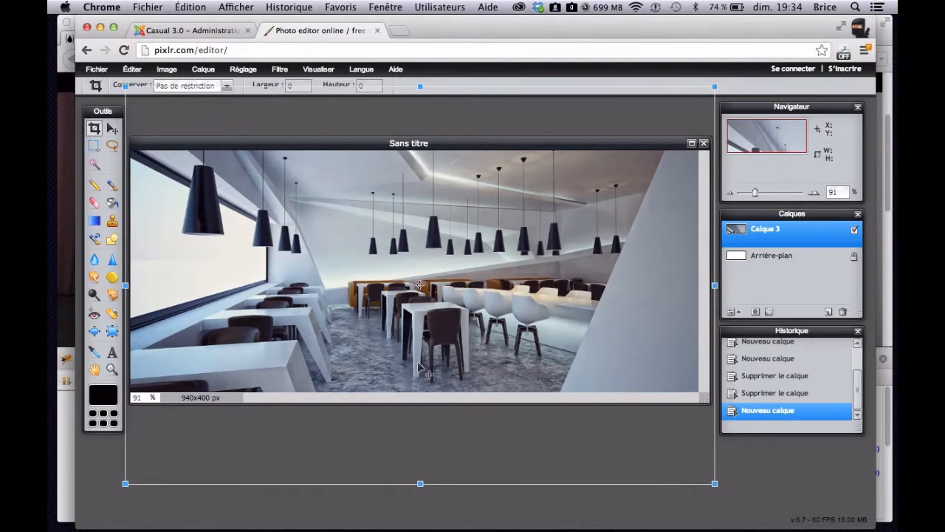
key("Return")
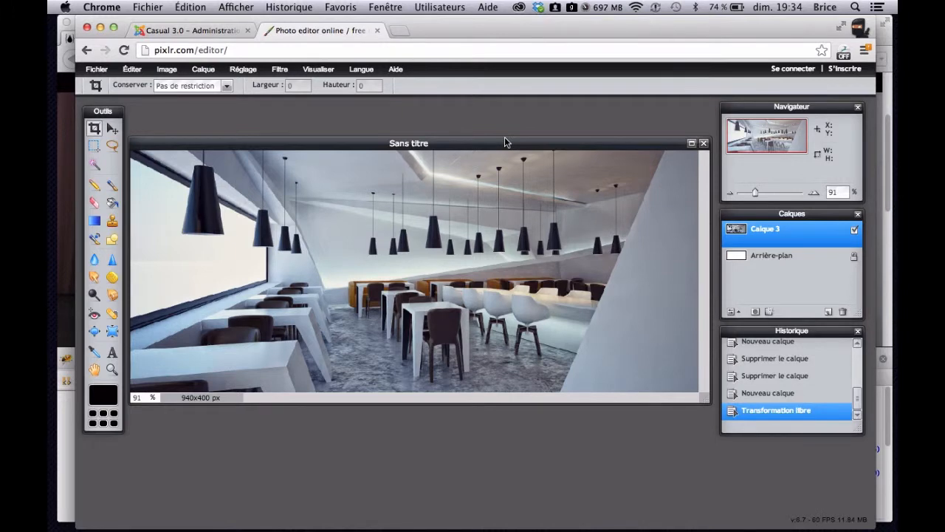
- Start saving the image to the computer under the name Photo-diaporama-1
left_click(100, 69)
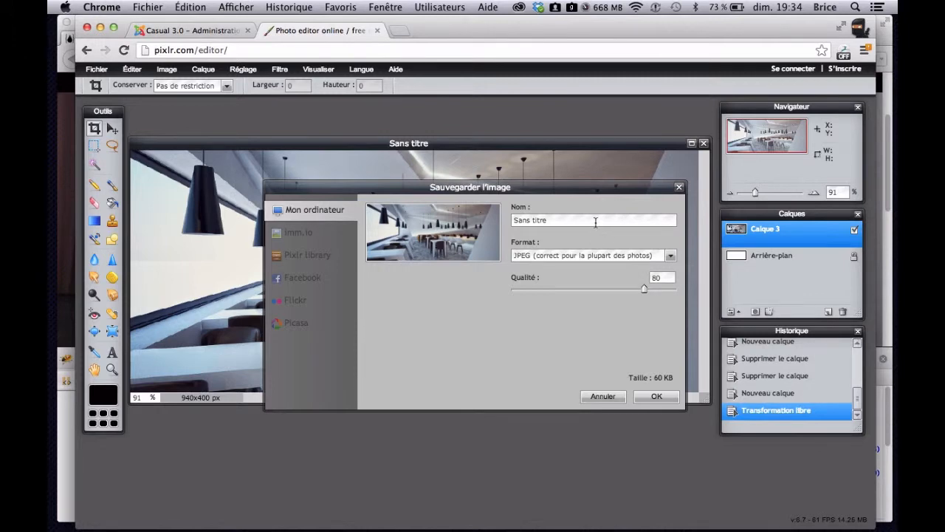
left_click_drag(596, 223, 464, 210)
type("Photo-diaporama-1")
- Review the file formats available for saving and cancel the save
left_click(672, 257)
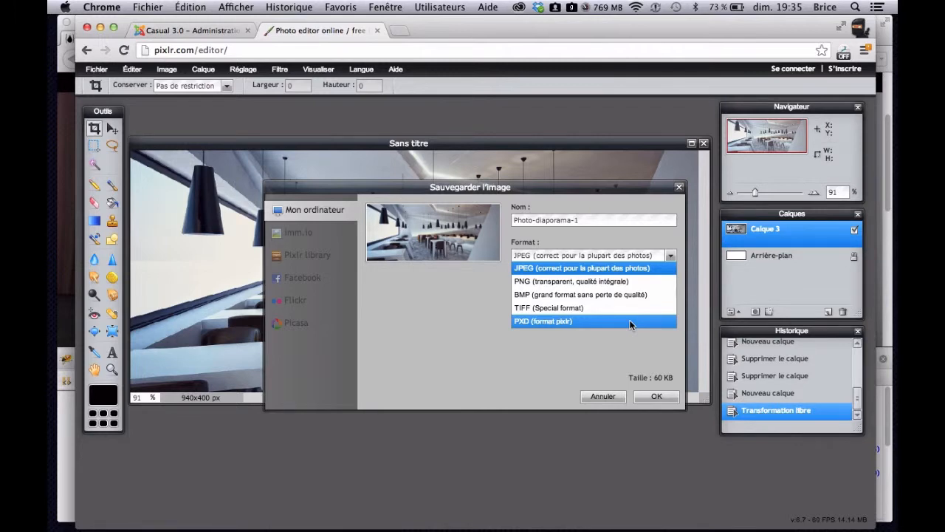
left_click(576, 348)
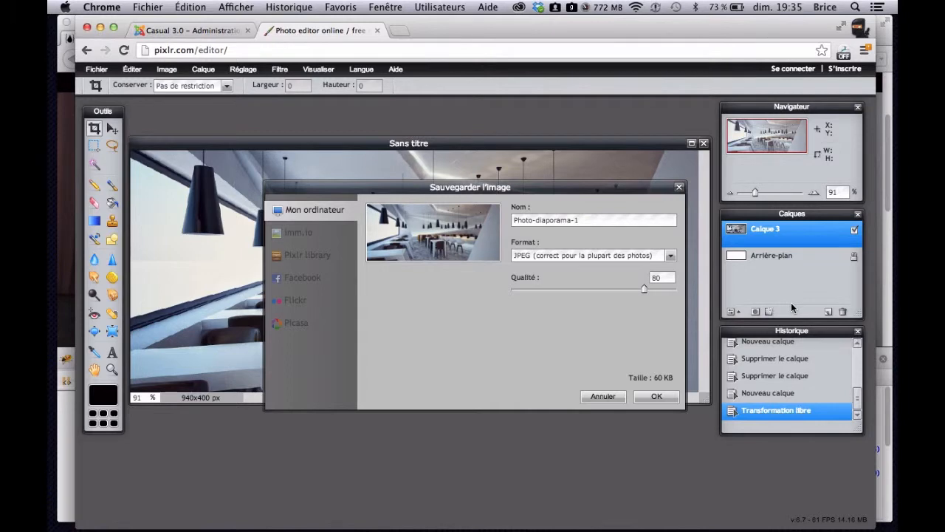
left_click(639, 255)
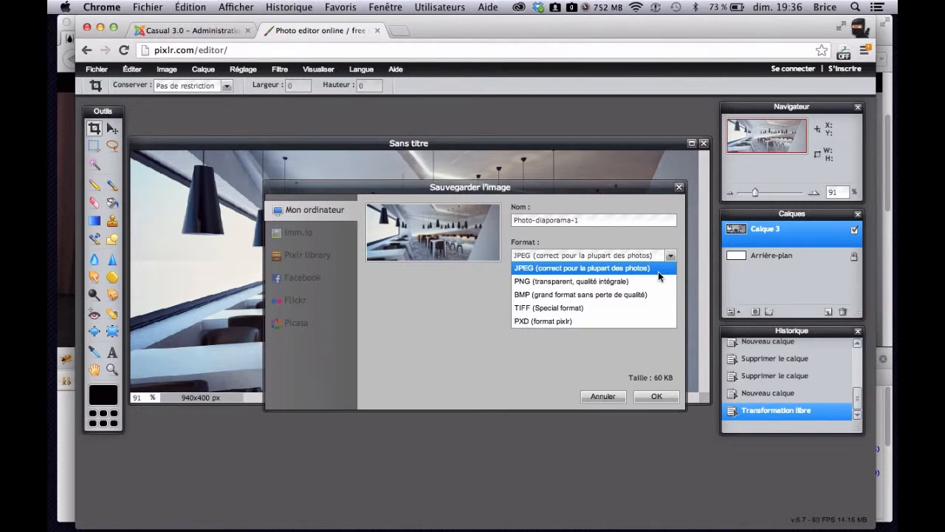
left_click(602, 396)
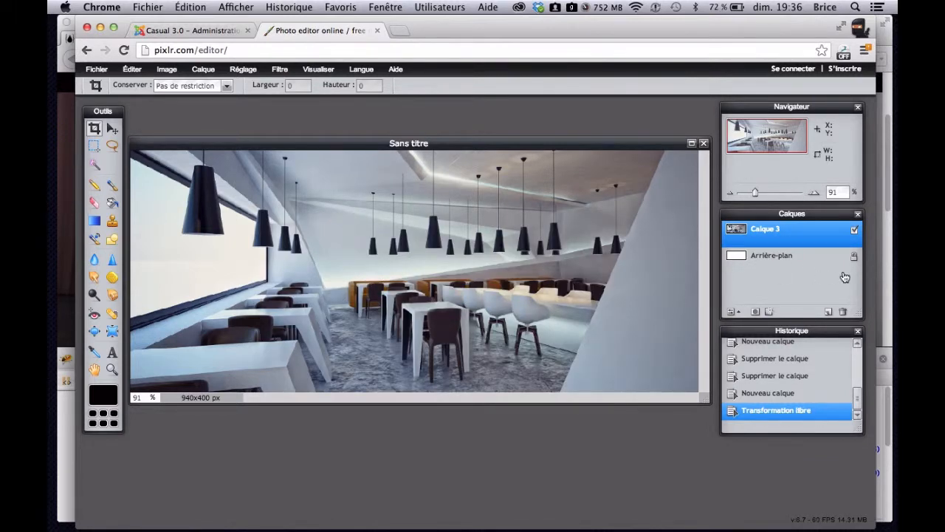
- Unlock the Arrière-plan background layer and delete it
left_click(802, 256)
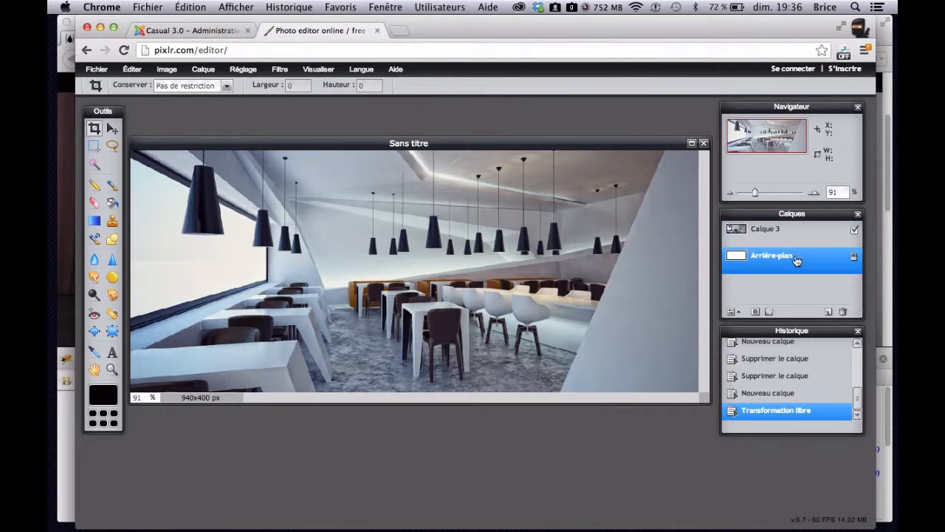
double_click(855, 257)
left_click(845, 313)
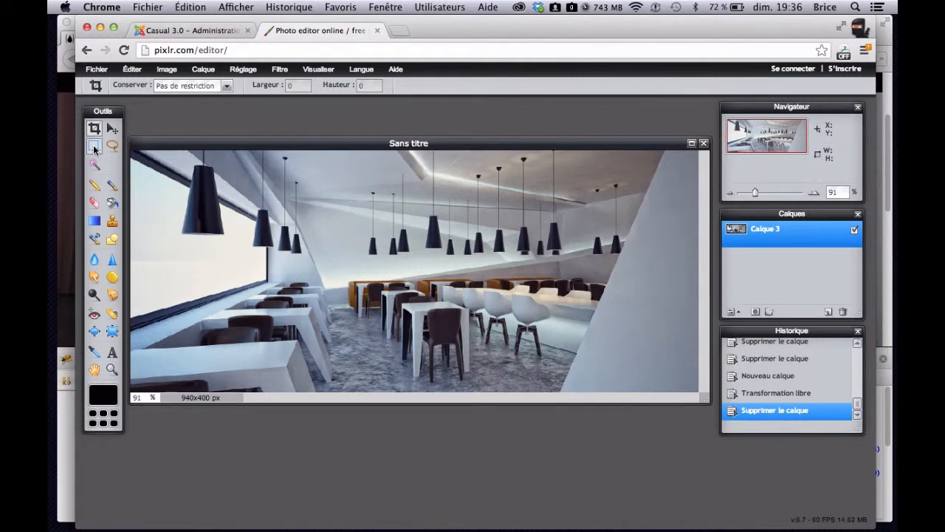
- Cut a transparent hole of about 254 x 247 px near the middle of the photo and clear the selection
left_click(94, 147)
left_click_drag(319, 202, 472, 350)
key("Delete")
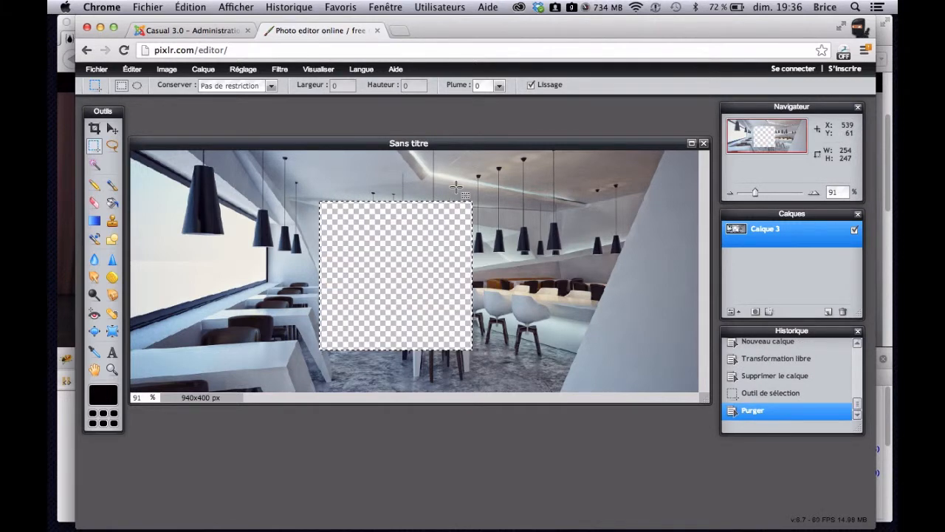
left_click(560, 358)
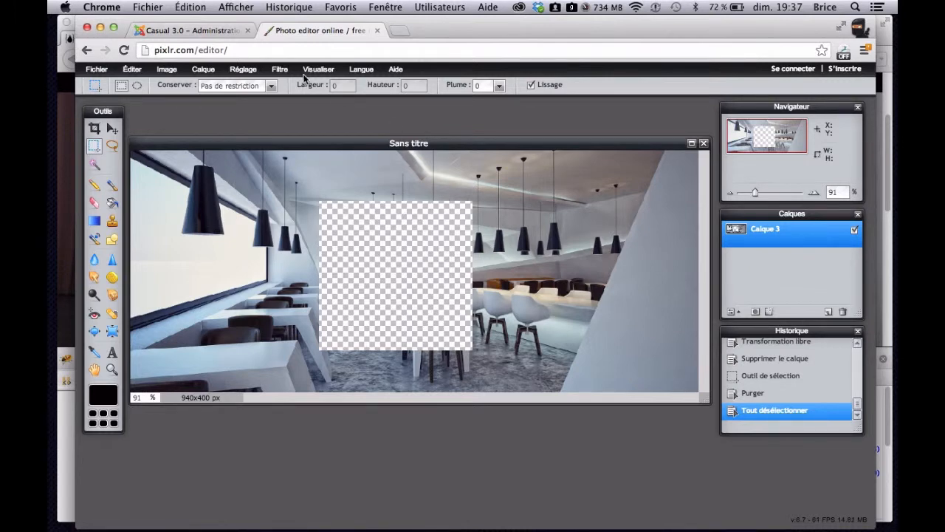
- Save the image to the Desktop as a JPEG named Sans titre, with the quality lowered to its minimum
left_click(96, 69)
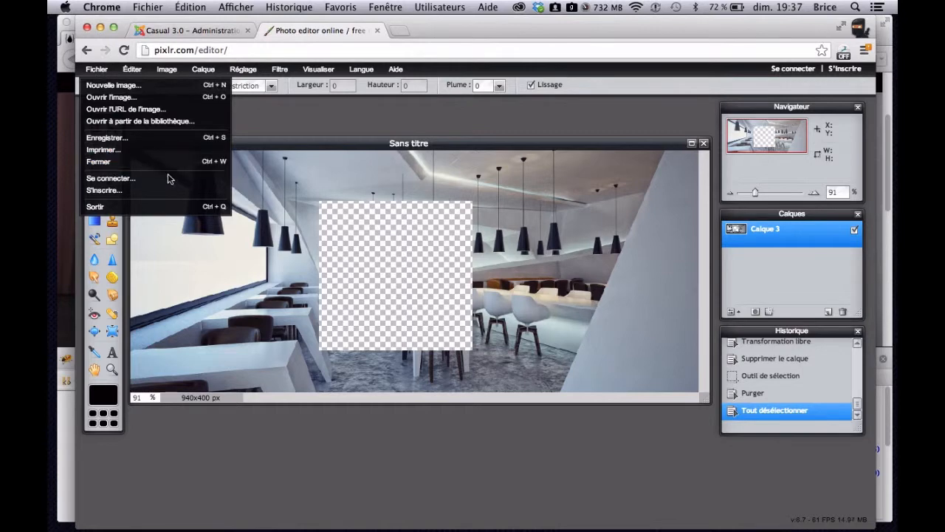
left_click(180, 144)
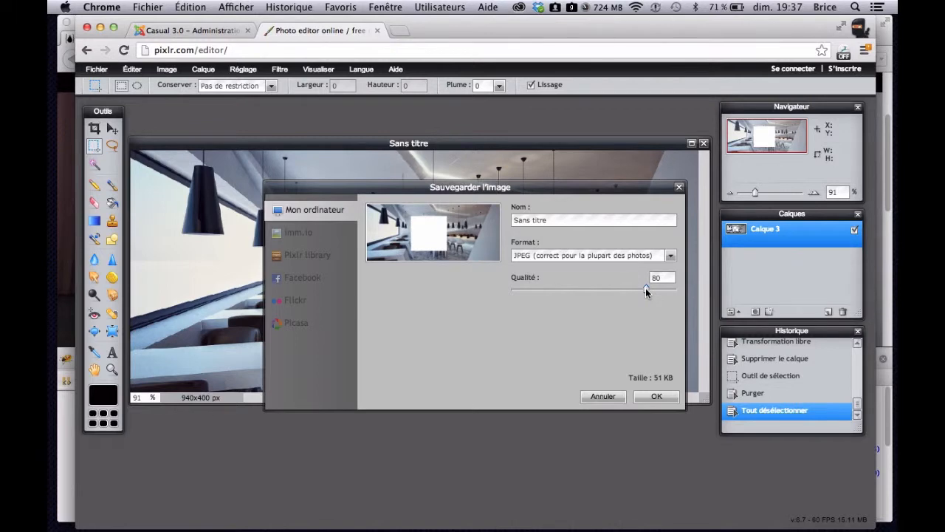
left_click_drag(647, 292, 556, 291)
left_click_drag(554, 289, 507, 291)
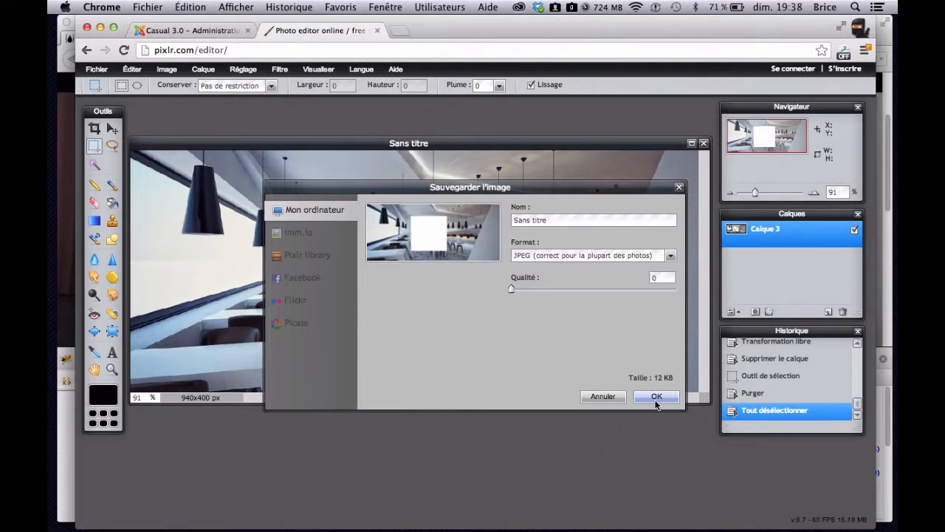
left_click(656, 397)
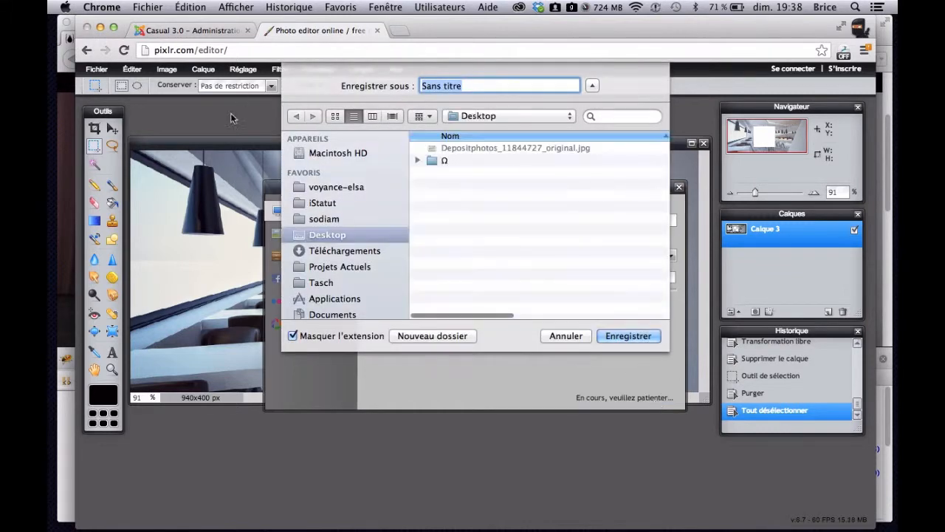
left_click(628, 336)
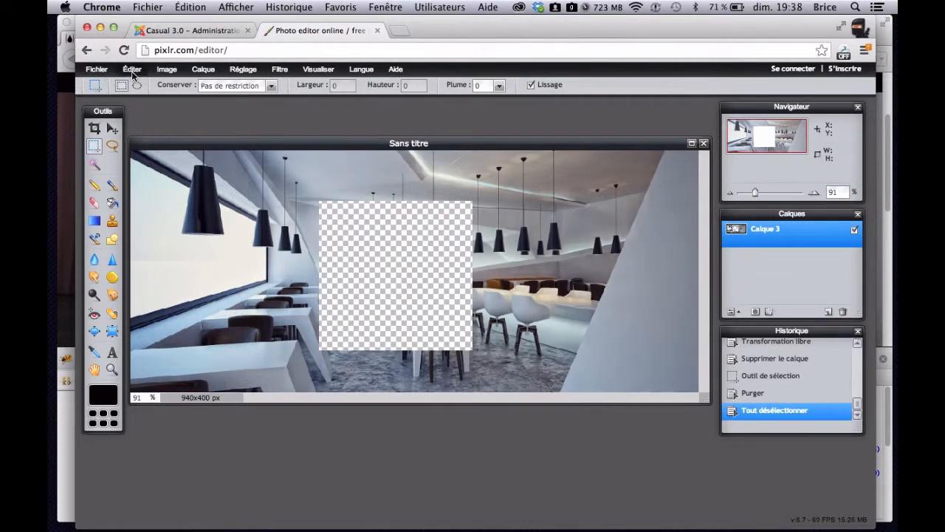
- Save another copy of the image to the Desktop under the name Sans titre 1
left_click(97, 70)
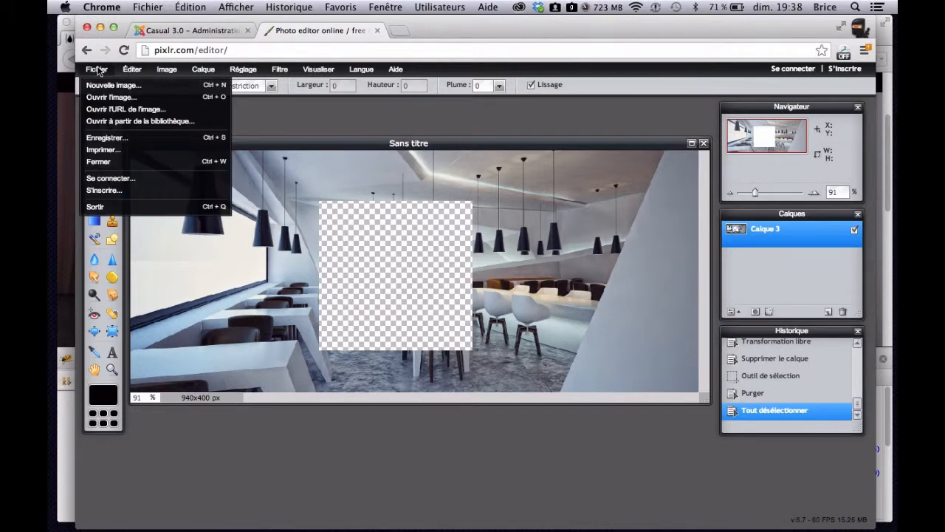
left_click(184, 138)
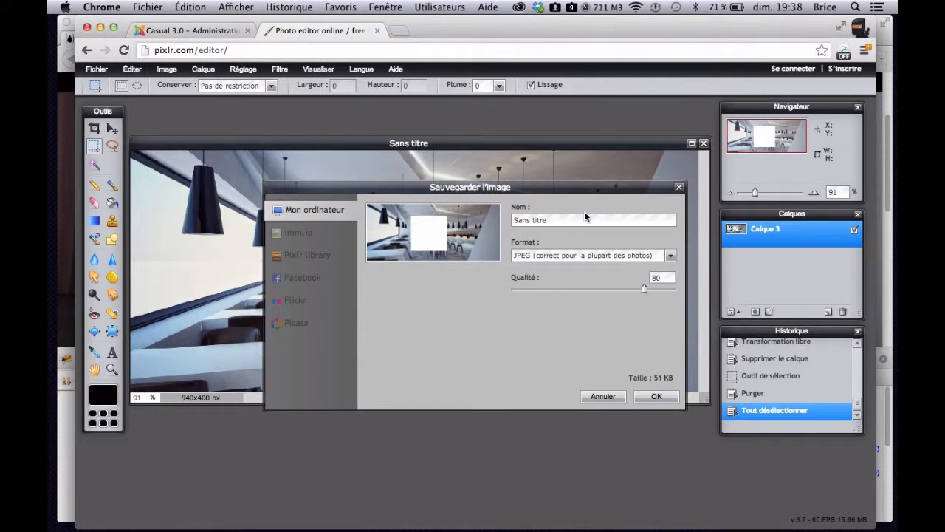
left_click_drag(585, 220, 580, 238)
type("1")
left_click(660, 395)
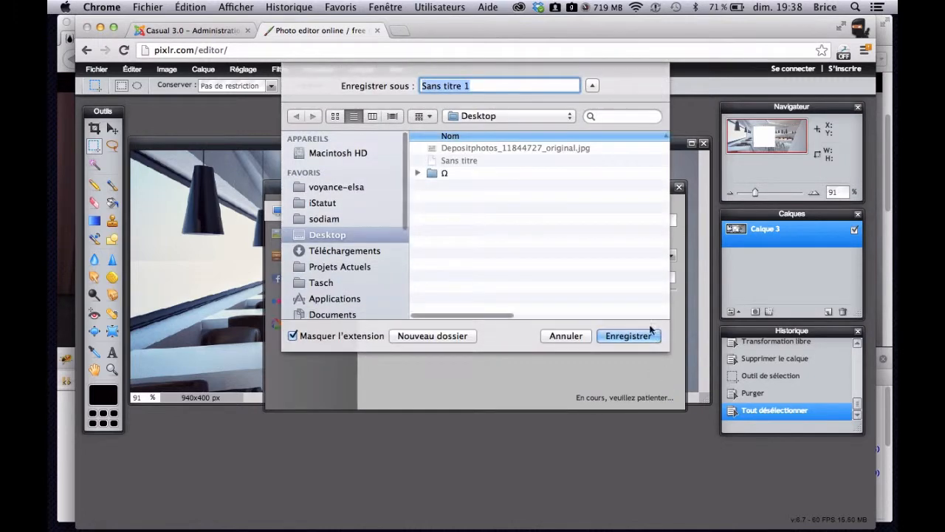
left_click(628, 336)
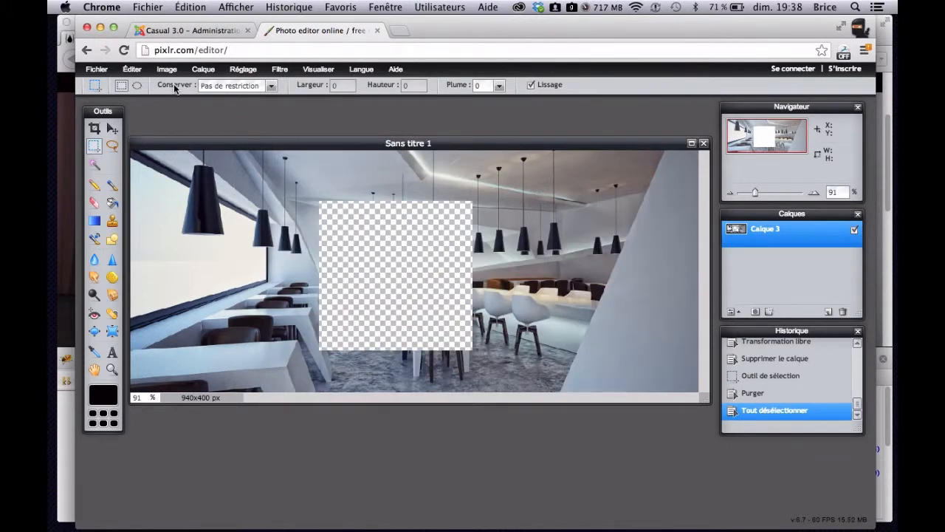
- Save the image to the Desktop in PNG format under the name Sans titre png
left_click(96, 69)
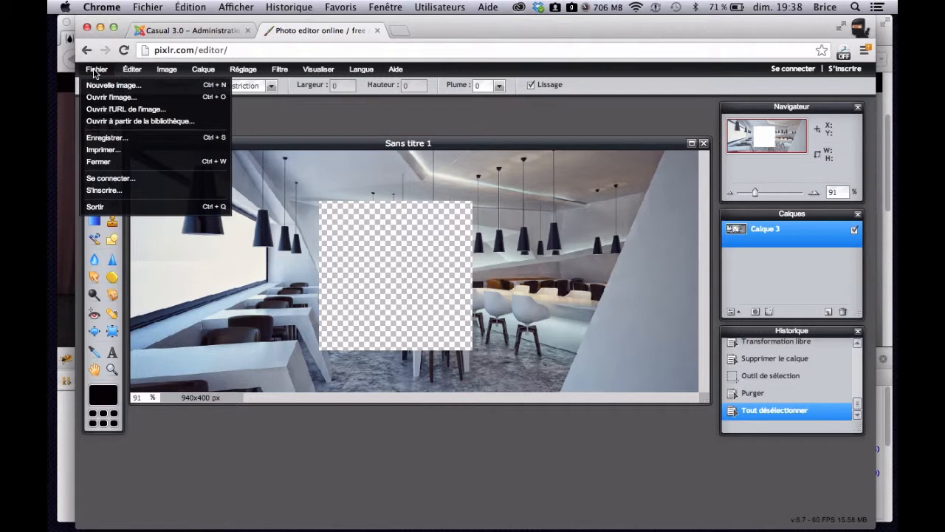
left_click(182, 138)
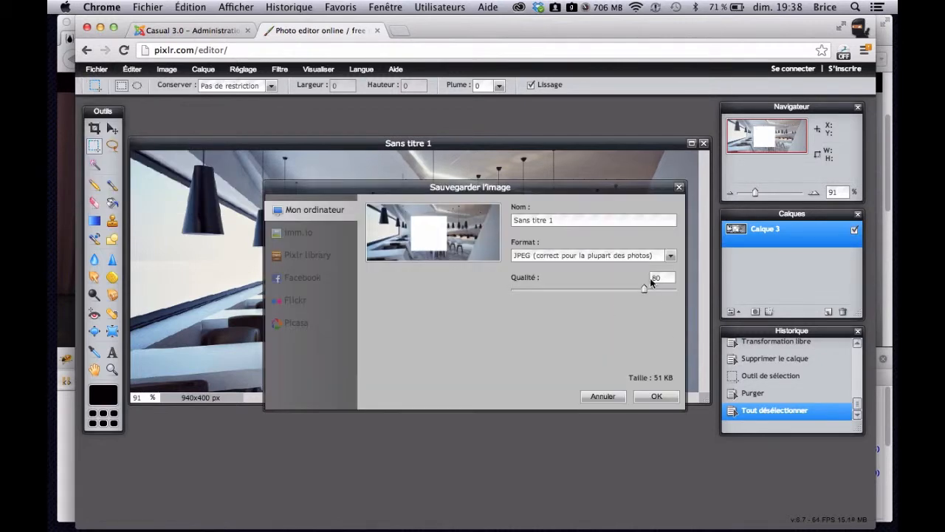
left_click(642, 259)
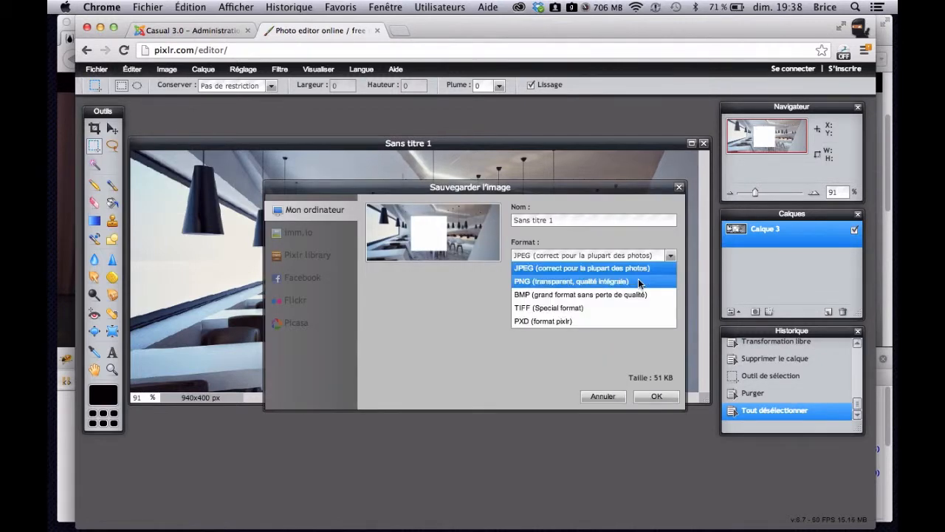
left_click(638, 280)
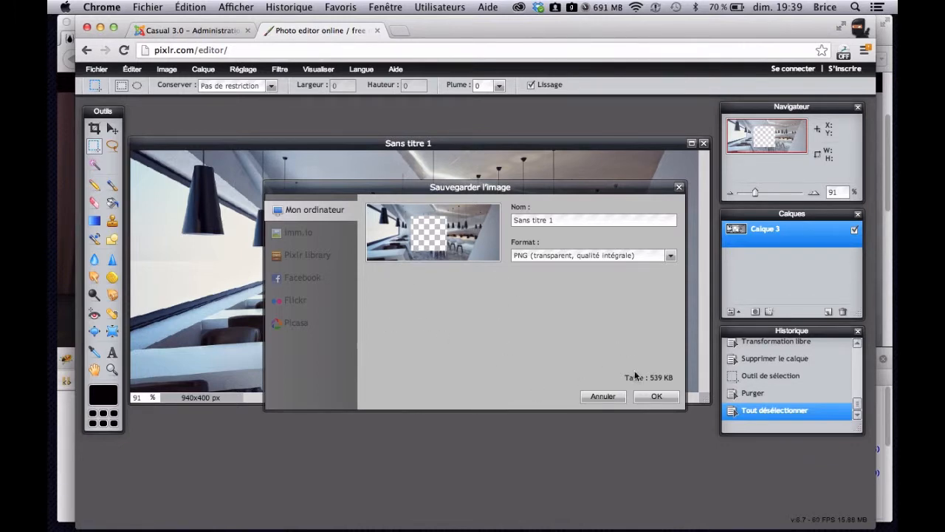
left_click(663, 399)
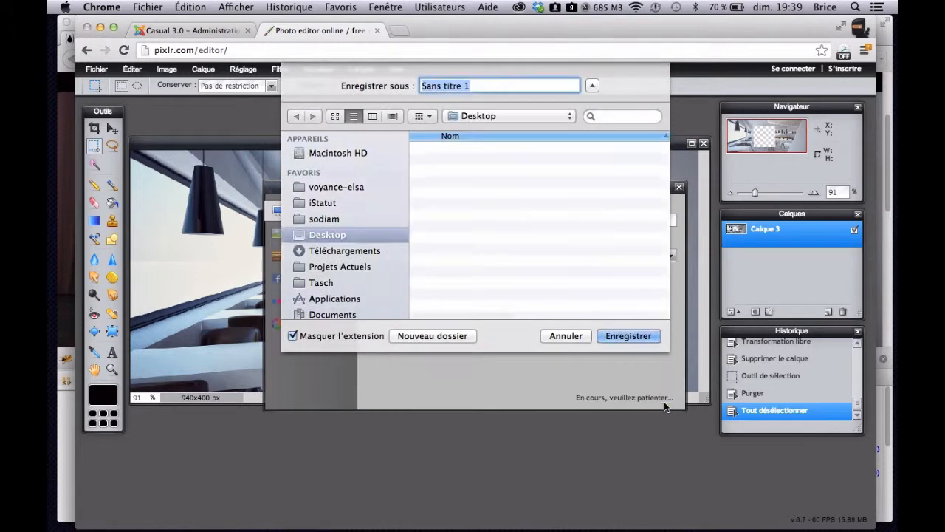
key("Right")
key("BackSpace")
type("png")
left_click(650, 337)
- Show the Desktop and preview the saved Sans titre file
mouse_move(897, 2)
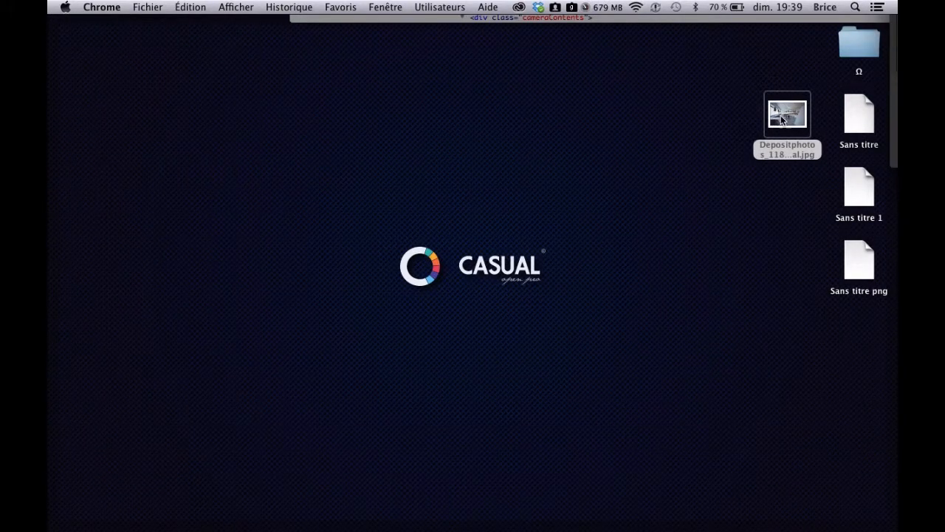
left_click(858, 123)
key("space")
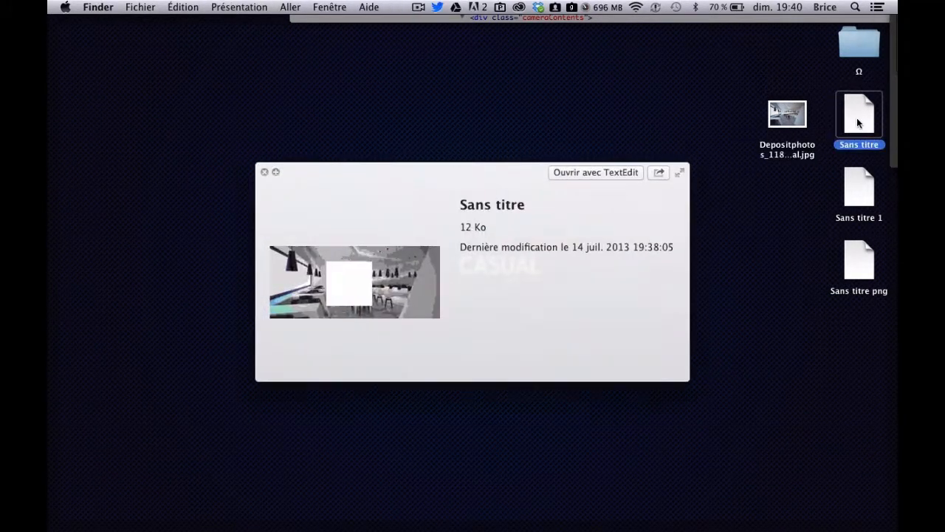
key("space")
- Add the .jpg extension to the Sans titre file's name and preview the image
key("Return")
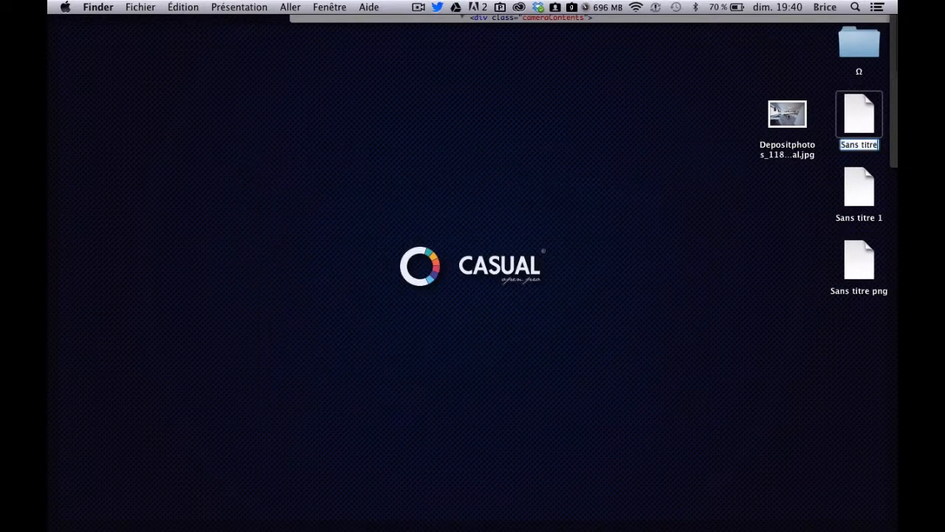
key("Right")
type(".jpg")
key("Return")
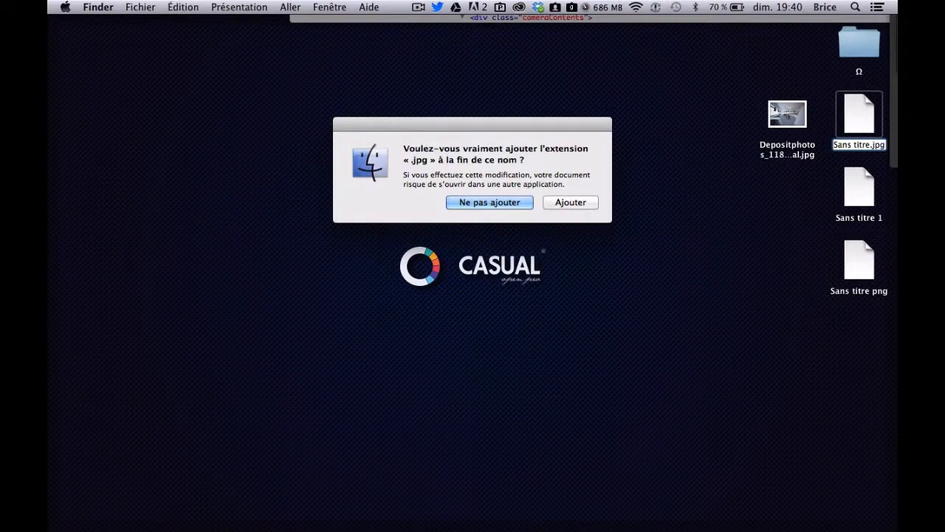
key("Return")
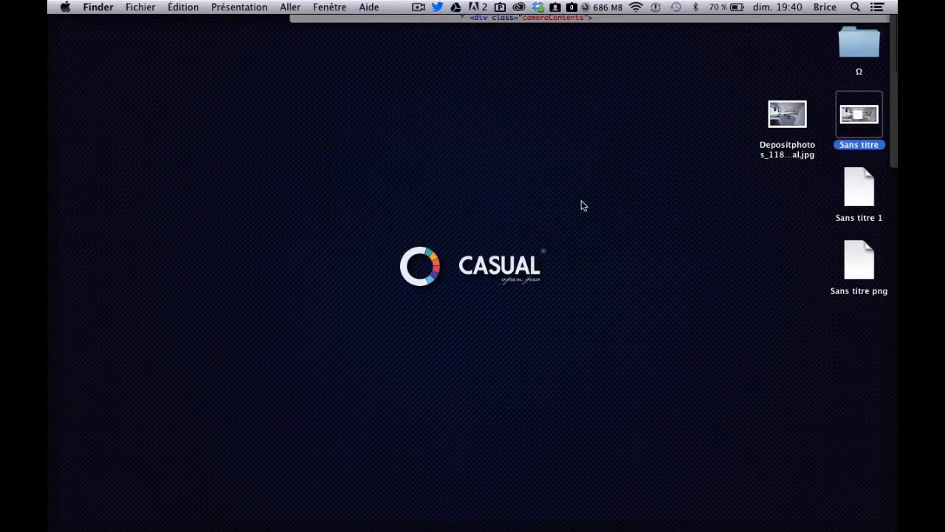
key("space")
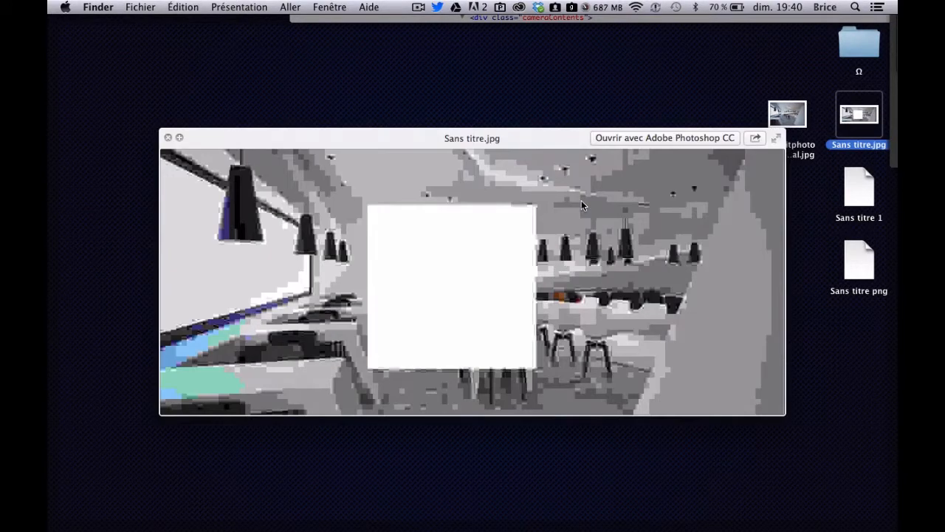
key("space")
- Rename the Sans titre 1 file as Sans titre 1.jpg, accept the added extension and preview the image
left_click(848, 196)
key("Return")
key("Right")
type(".jpg")
key("Return")
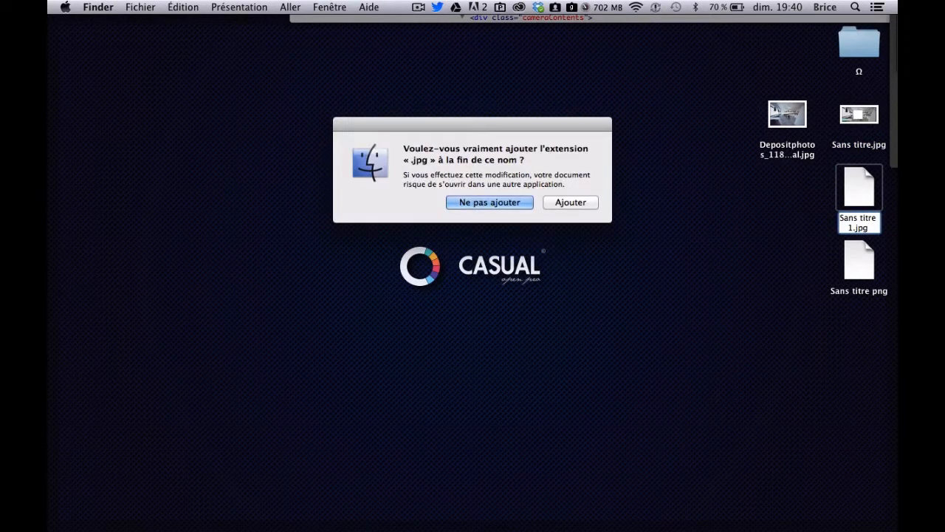
left_click(583, 204)
key("space")
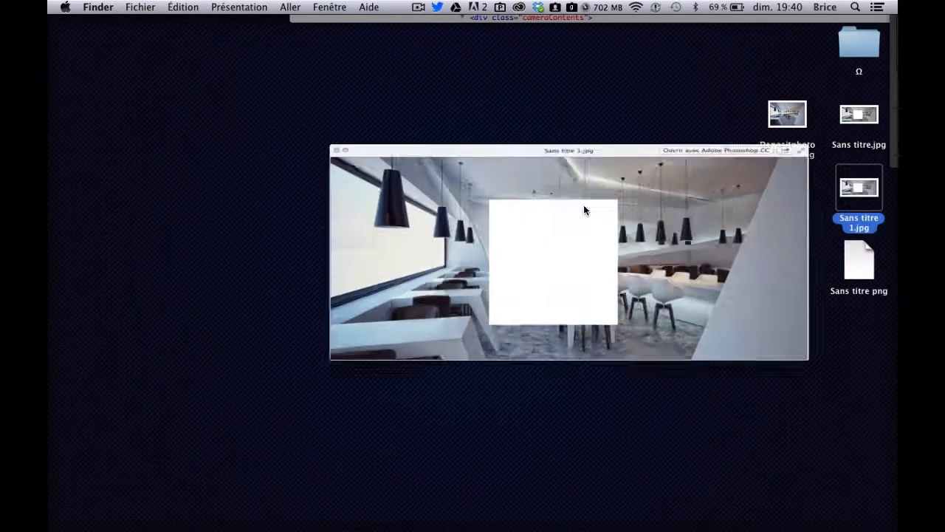
key("space")
- Rename the Sans titre png file as Sans titre.png and accept the added extension
left_click(868, 254)
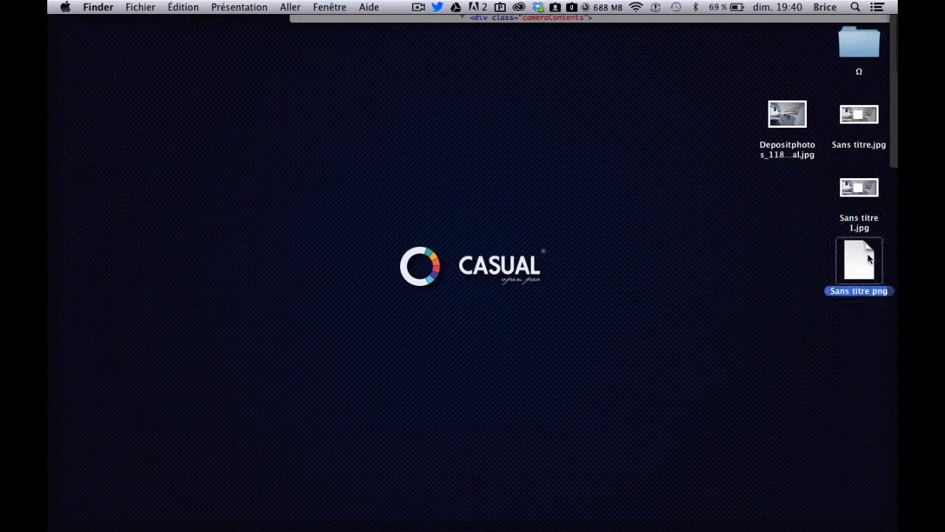
key("Return")
key("Right")
key("Left")
key("Left")
key("BackSpace")
type(".")
key("Return")
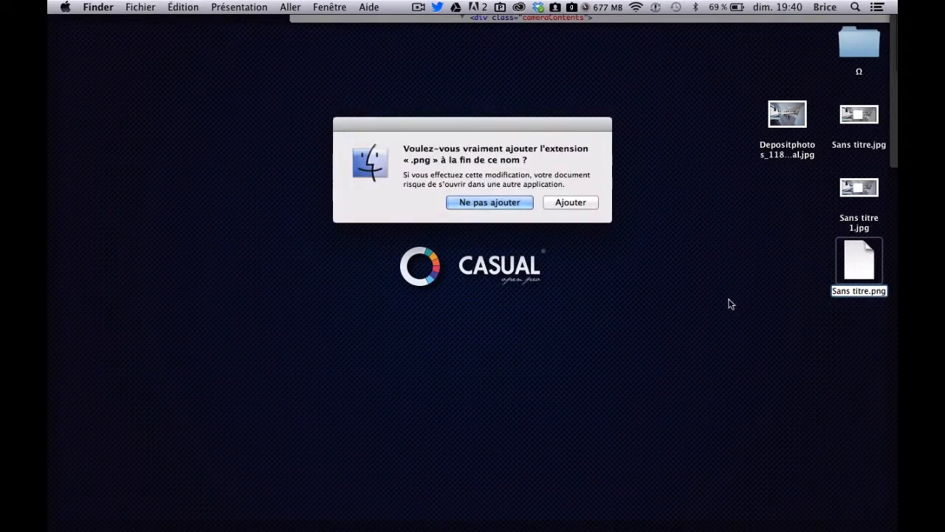
left_click(563, 203)
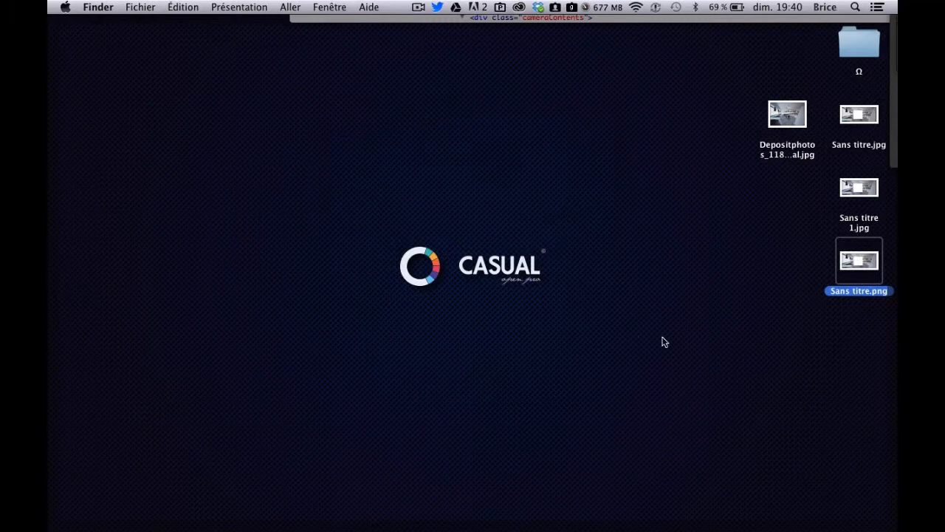
- Move Sans titre.jpg and Sans titre.png towards the middle of the Desktop and preview the JPEG
left_click_drag(867, 118, 499, 325)
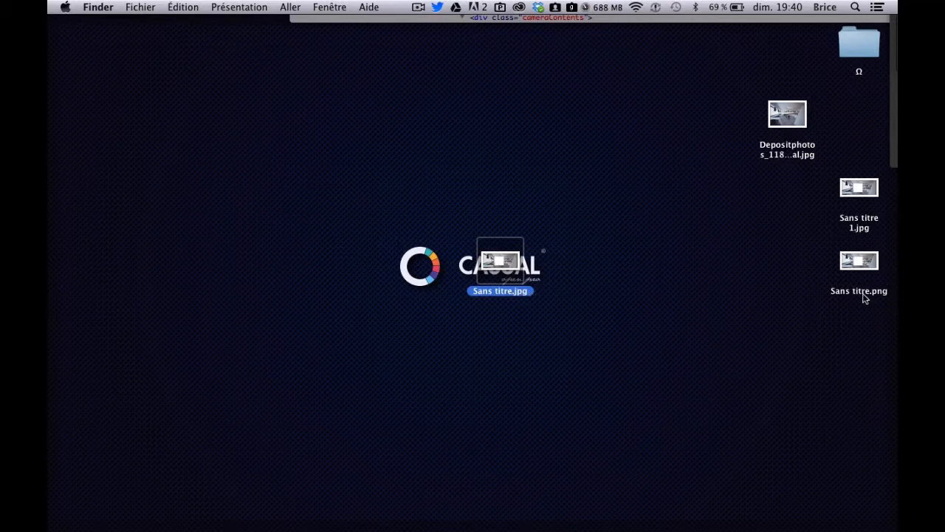
left_click_drag(864, 268, 640, 312)
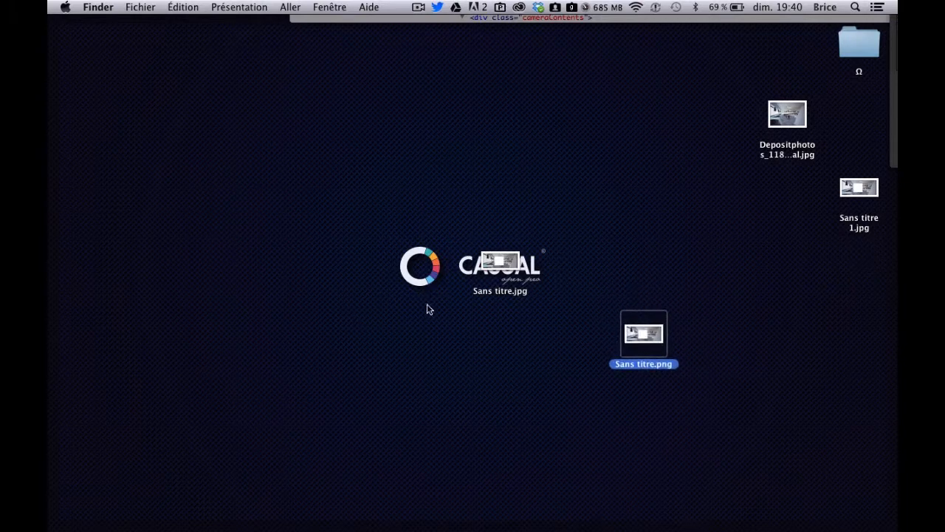
left_click(517, 273)
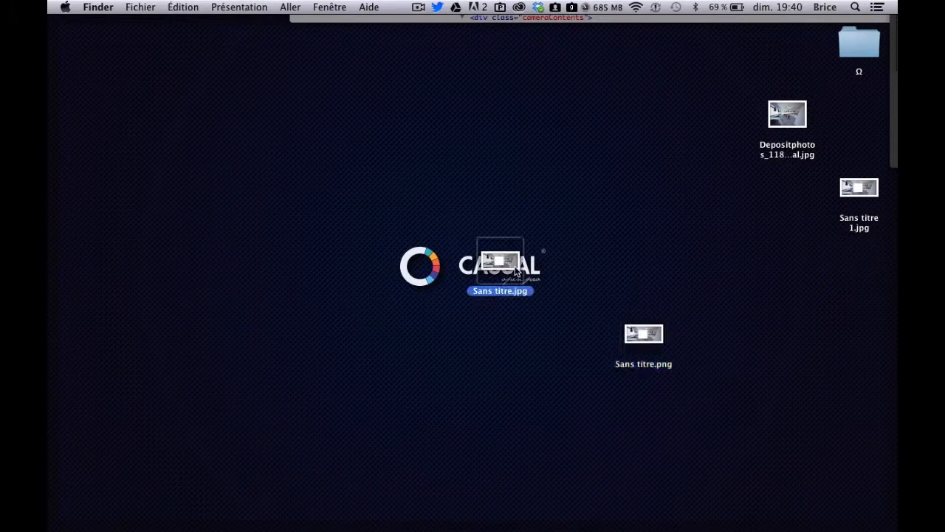
key("space")
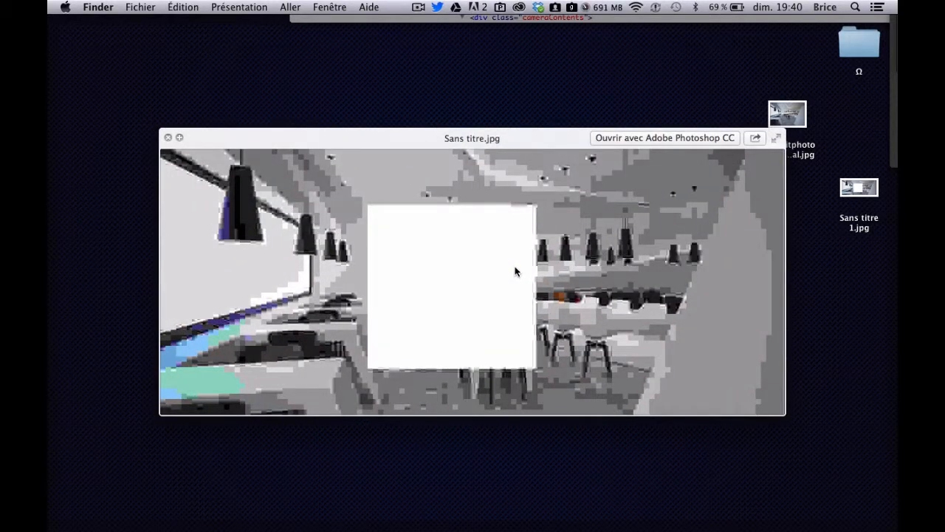
key("space")
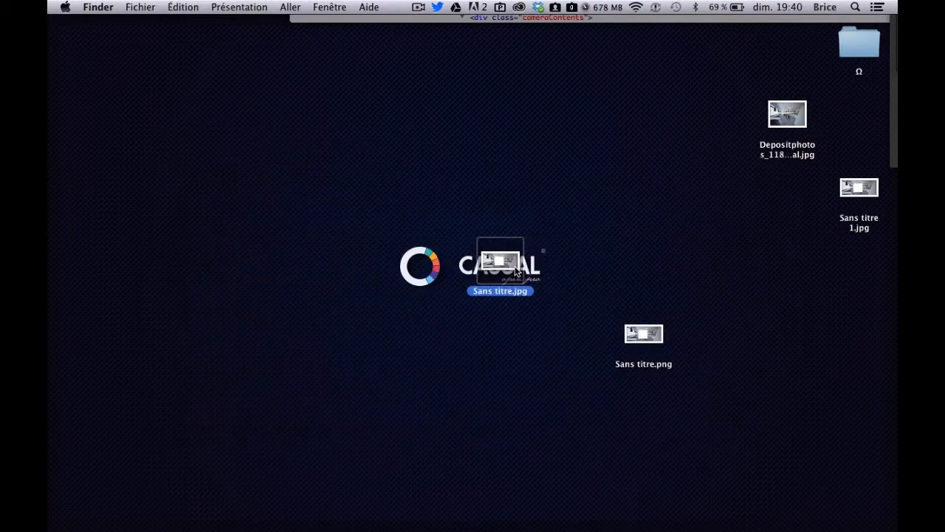
- Switch to Adobe Photoshop CC and create a new document of 940 x 400 pixels
mouse_move(447, 525)
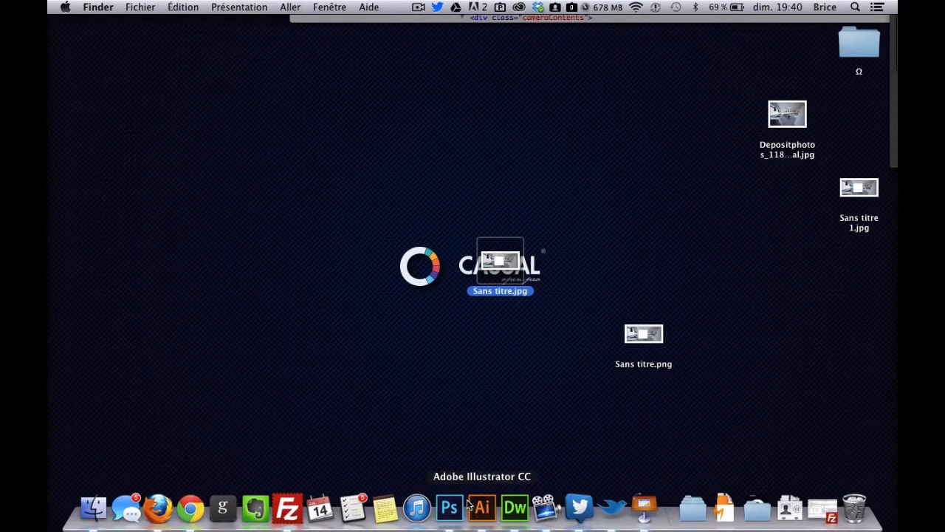
left_click(812, 123)
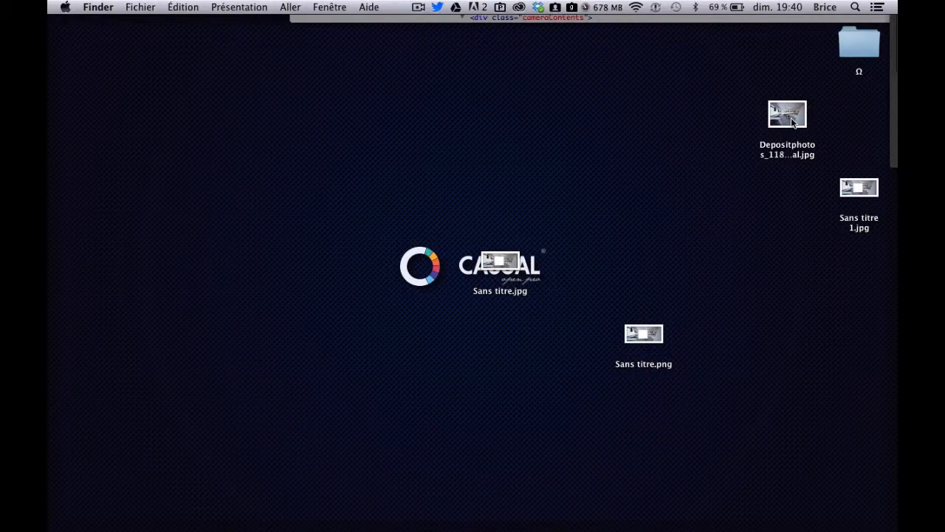
mouse_move(417, 515)
left_click(449, 515)
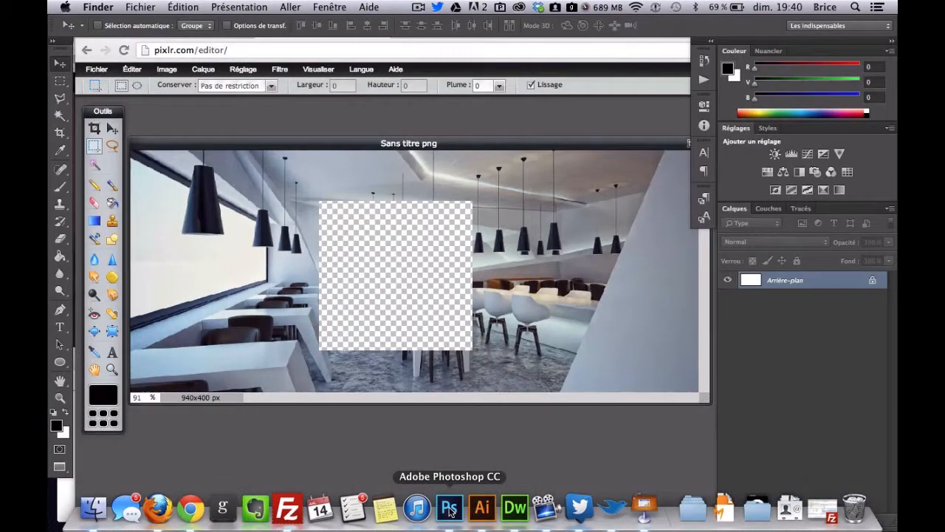
key("super+n")
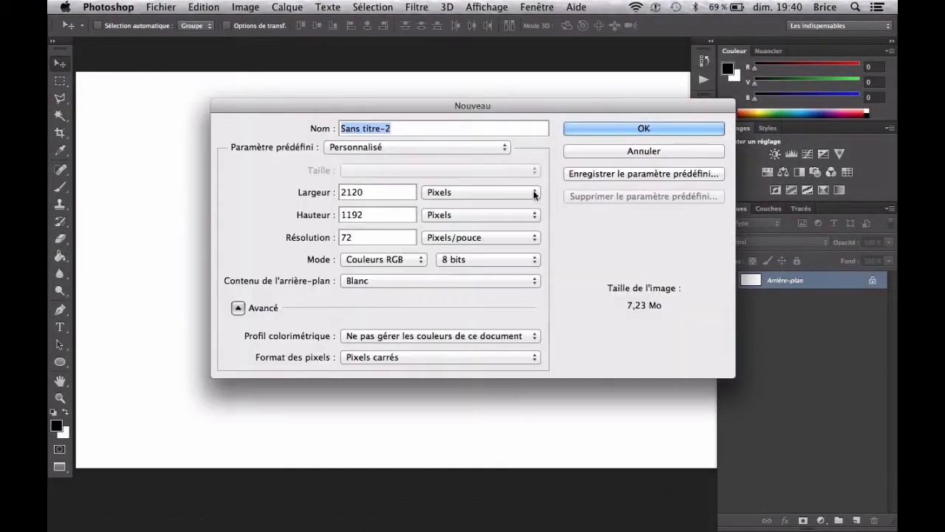
double_click(395, 193)
type("940")
key("Tab")
type("400")
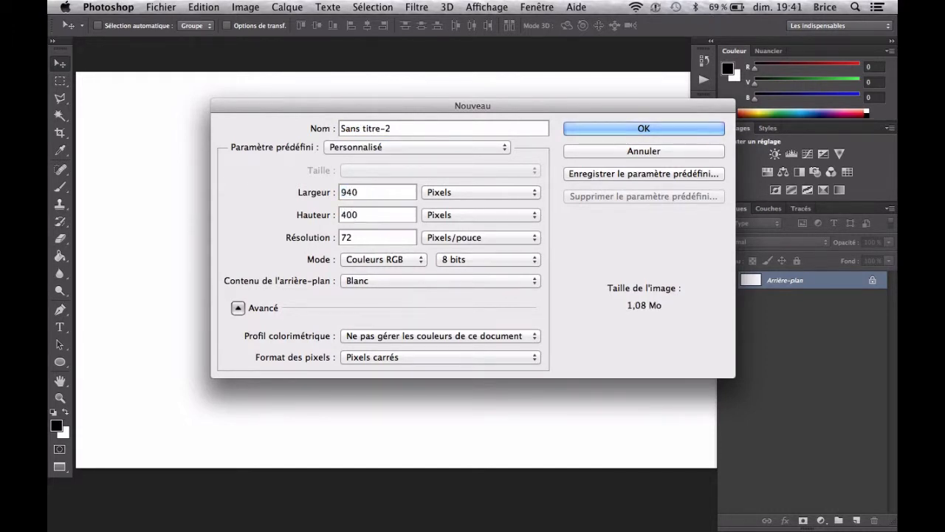
key("Return")
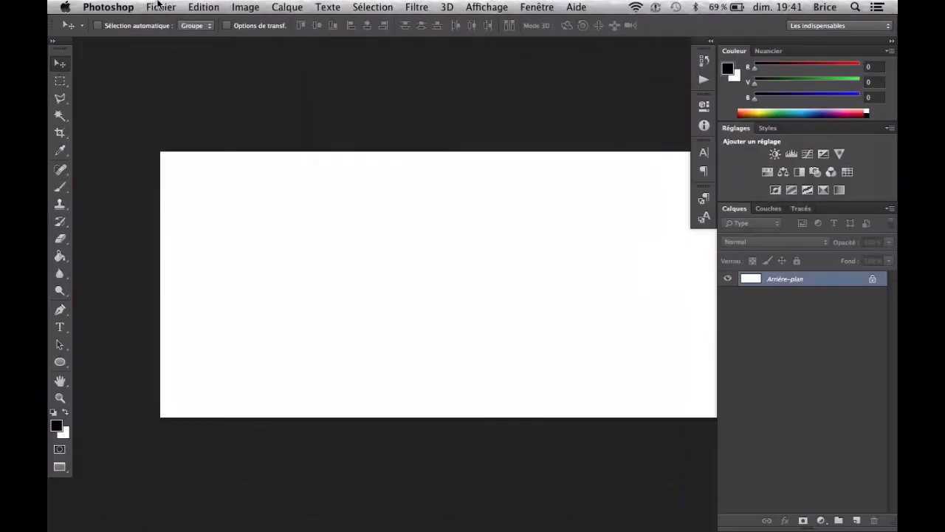
- Import Depositphotos_11844727_original.jpg into the document and scale it from its centre to about 45% so it covers the canvas
left_click(161, 6)
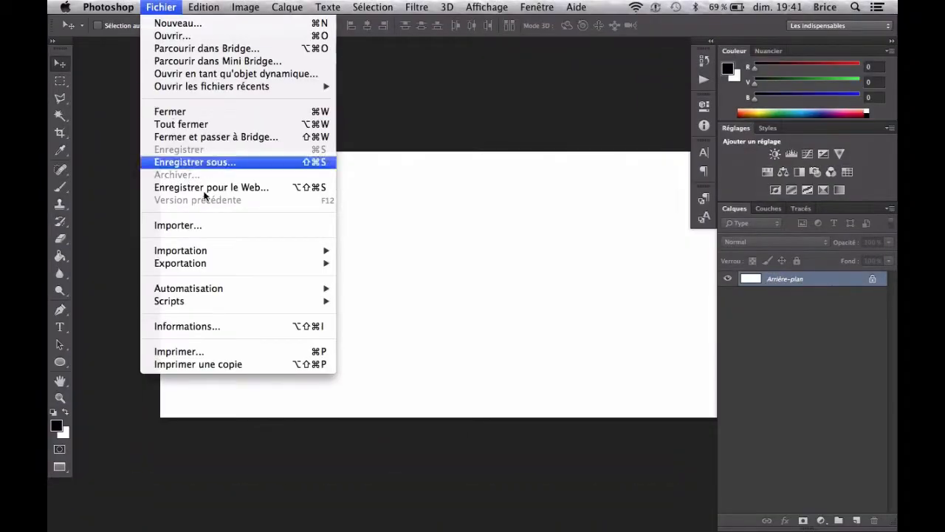
left_click(210, 228)
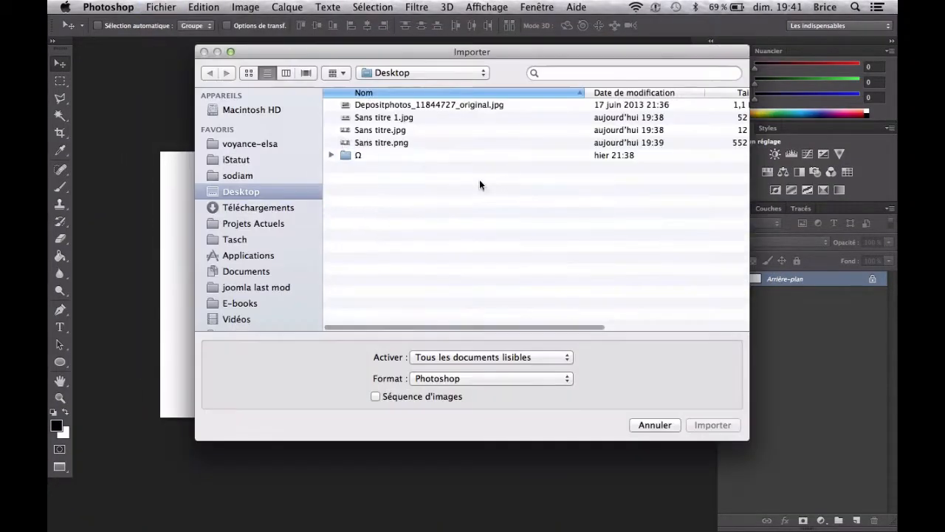
left_click(392, 104)
left_click(724, 427)
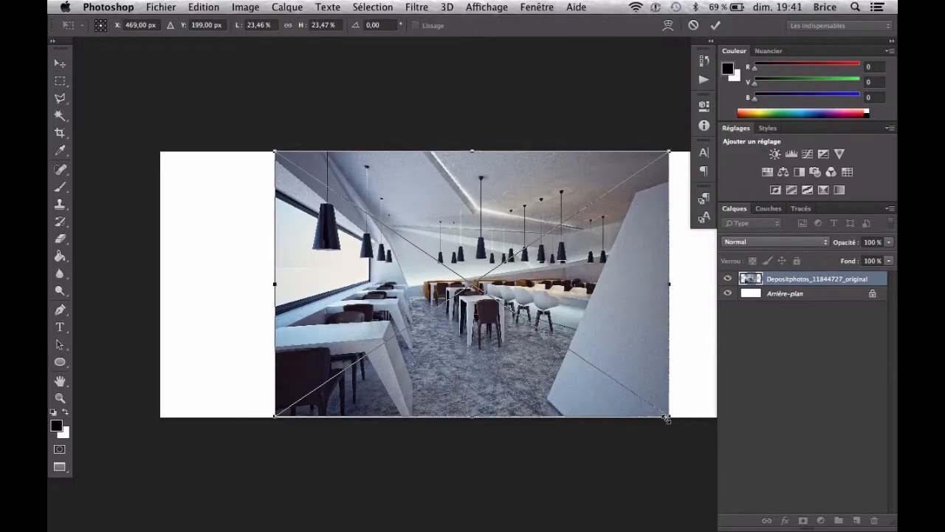
left_click_drag(667, 418, 827, 502)
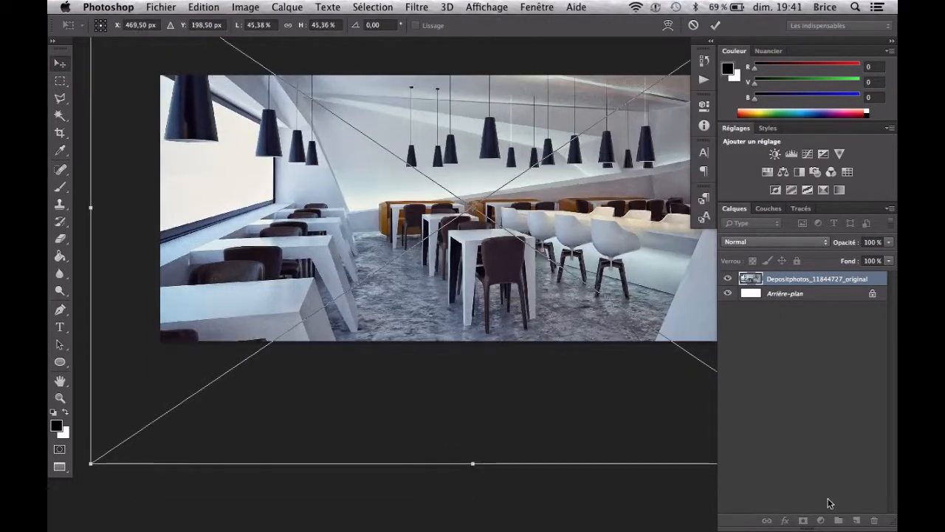
key("Return")
- Open the Save for Web export for the photo and compare the preview at JPEG qualities 86 and 0
key("super+alt+shift+s")
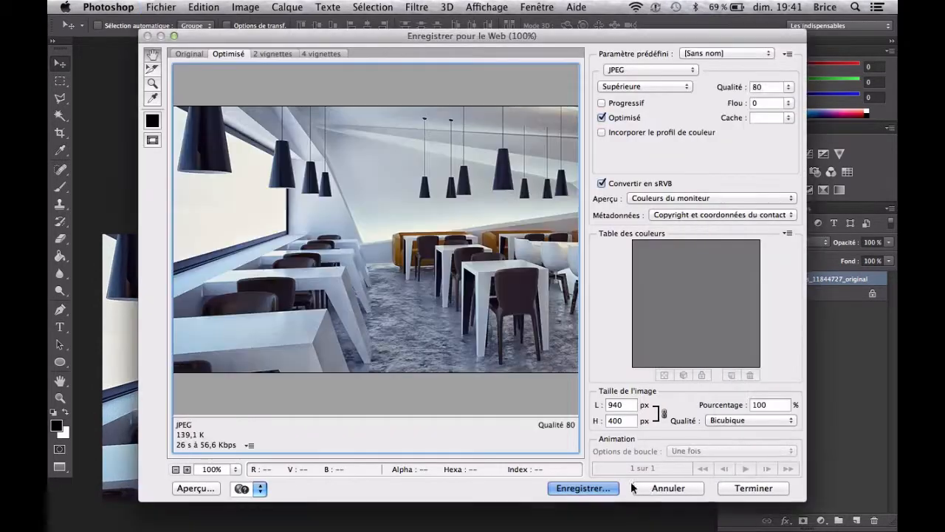
left_click(788, 87)
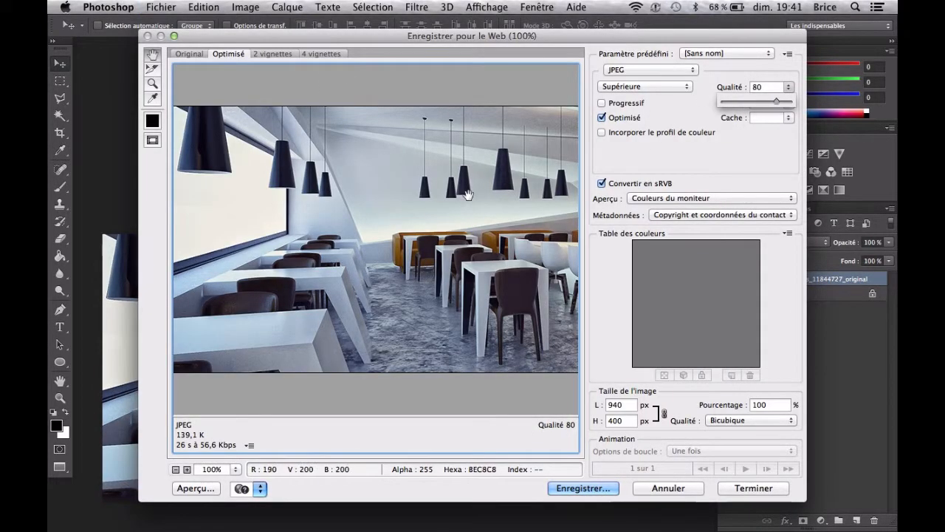
mouse_move(776, 100)
left_mouse_down()
mouse_move(728, 102)
mouse_move(781, 101)
left_mouse_up()
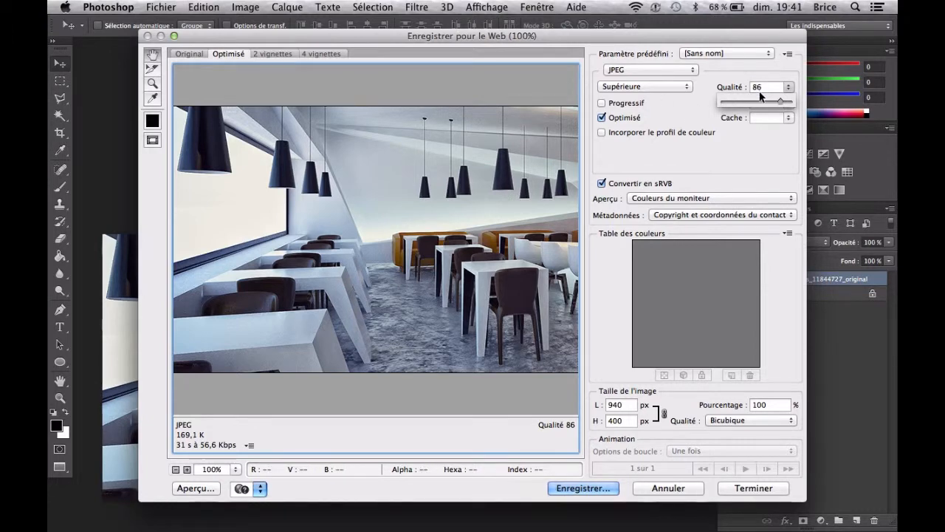
left_click_drag(777, 102, 709, 105)
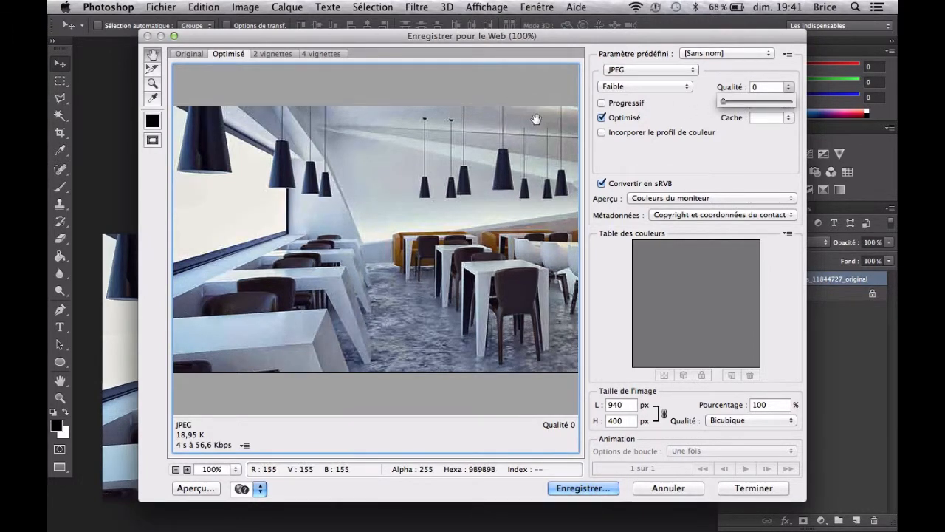
left_click_drag(485, 266, 460, 299)
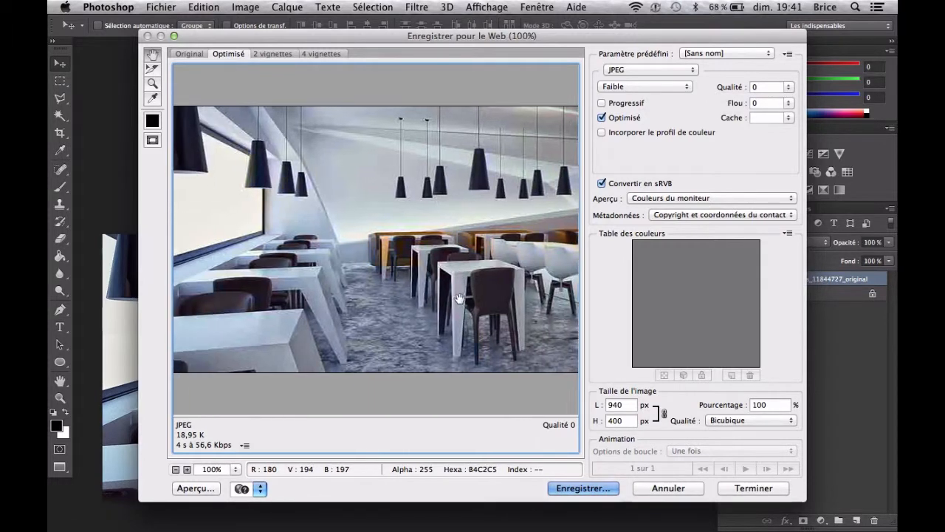
- Try JPEG quality 79, return it to 0, and examine the compression across the rest of the preview
left_click(789, 87)
left_click(776, 101)
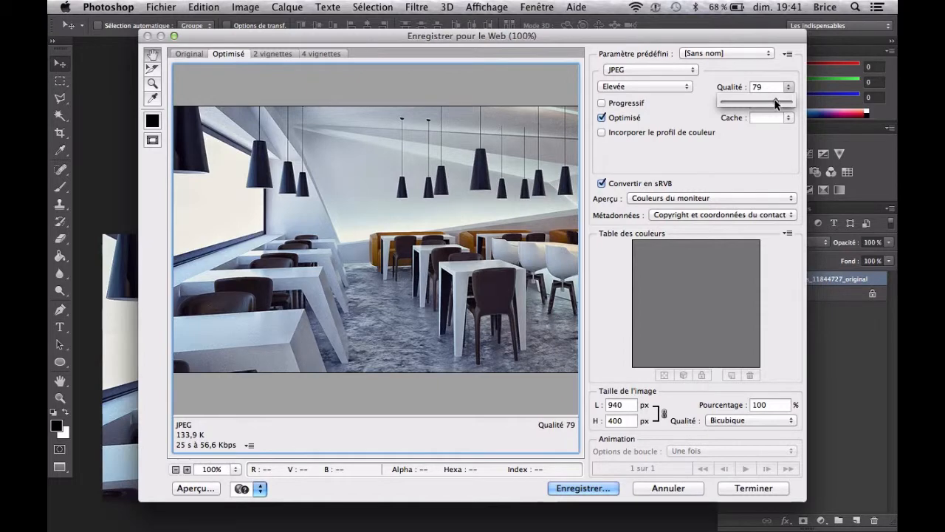
left_click_drag(768, 104, 666, 93)
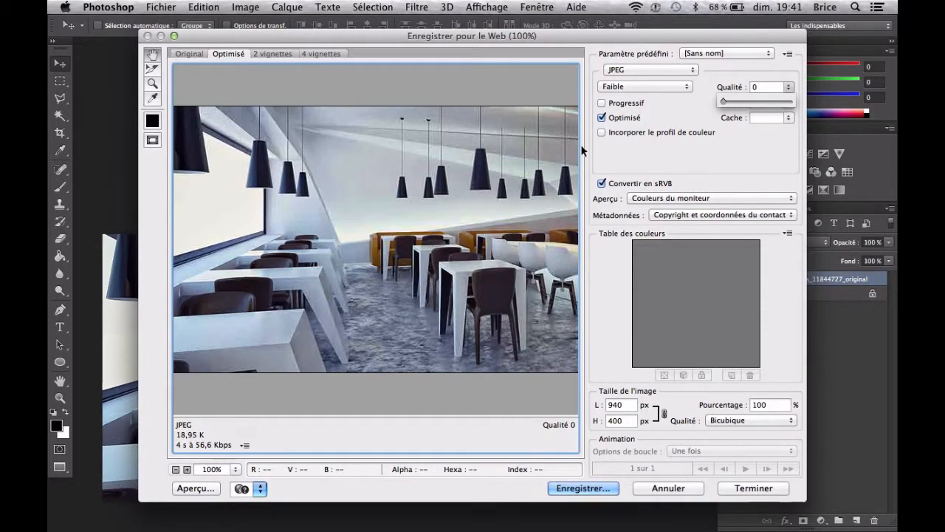
left_click_drag(399, 279, 49, 242)
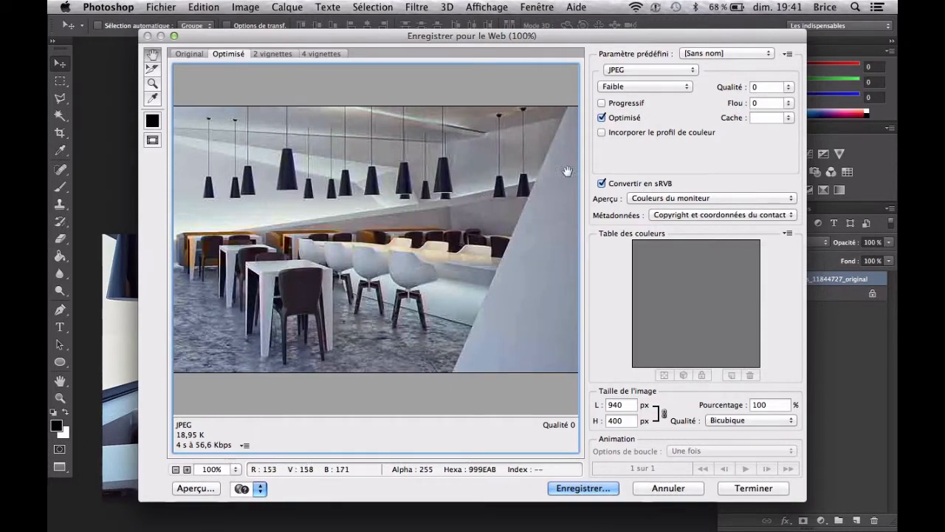
- Set the JPEG quality preset to Elevée and save the optimised copy on the Desktop as jnfond.jpg
left_click(650, 87)
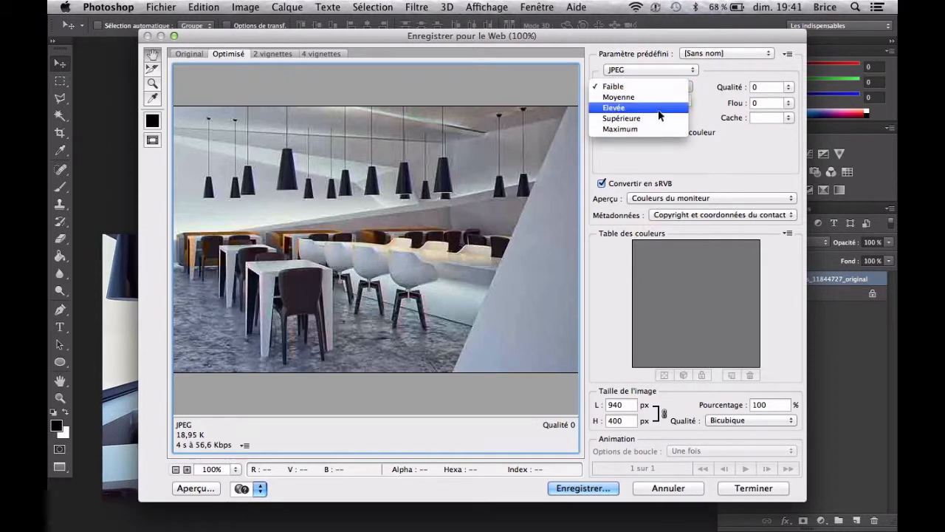
left_click(680, 107)
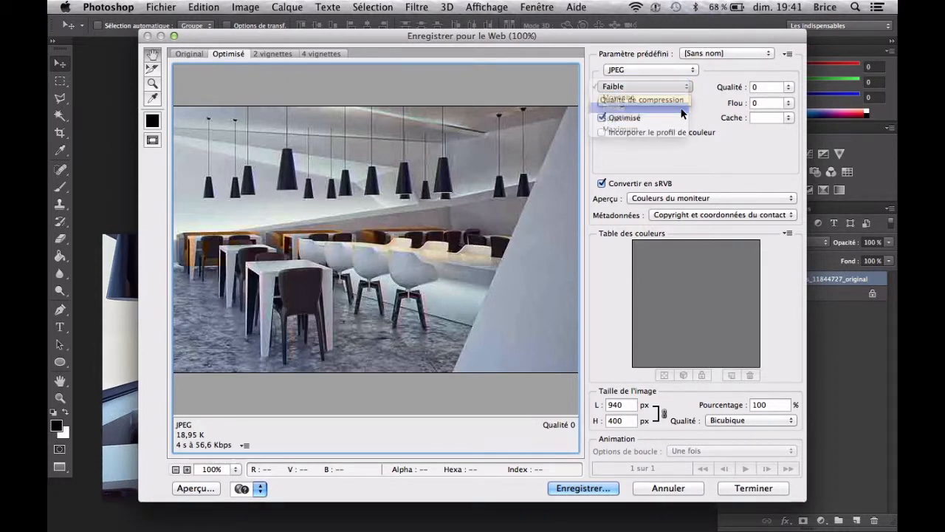
left_click_drag(418, 165, 523, 243)
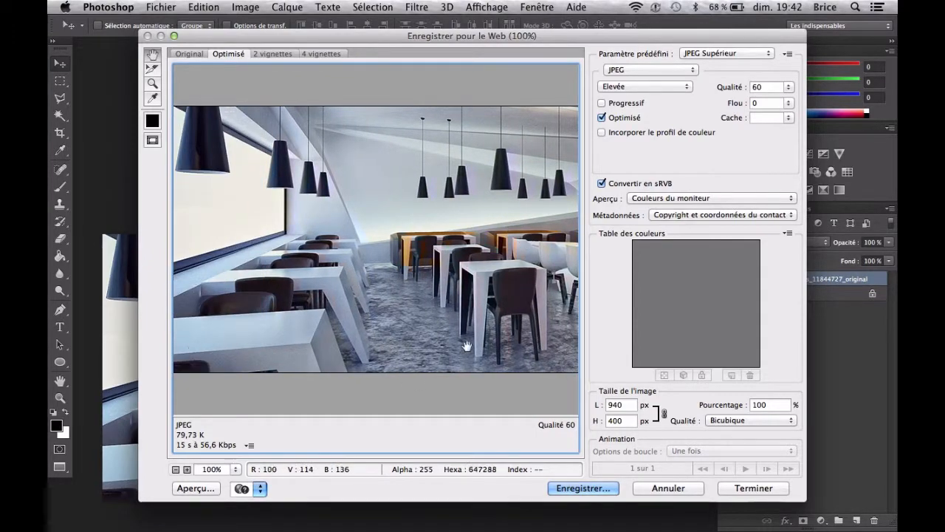
left_click(615, 487)
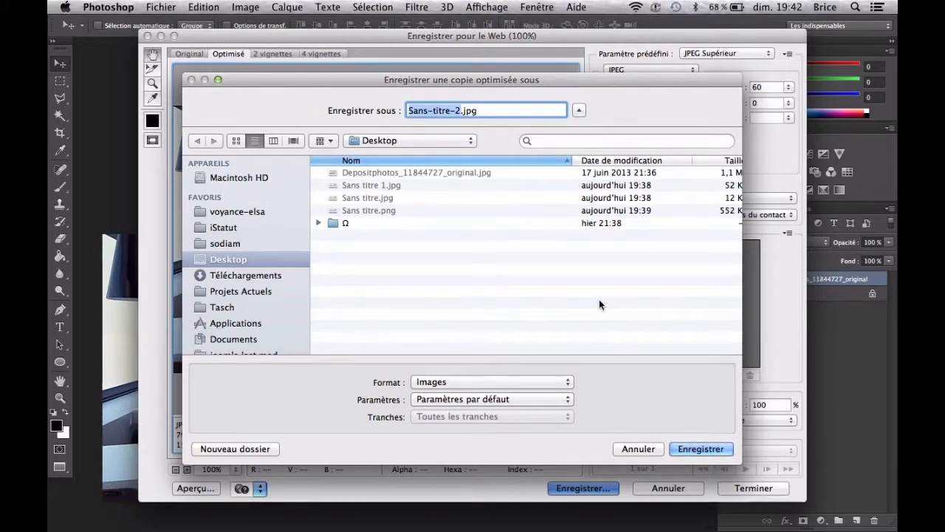
type("jnfond")
key("Return")
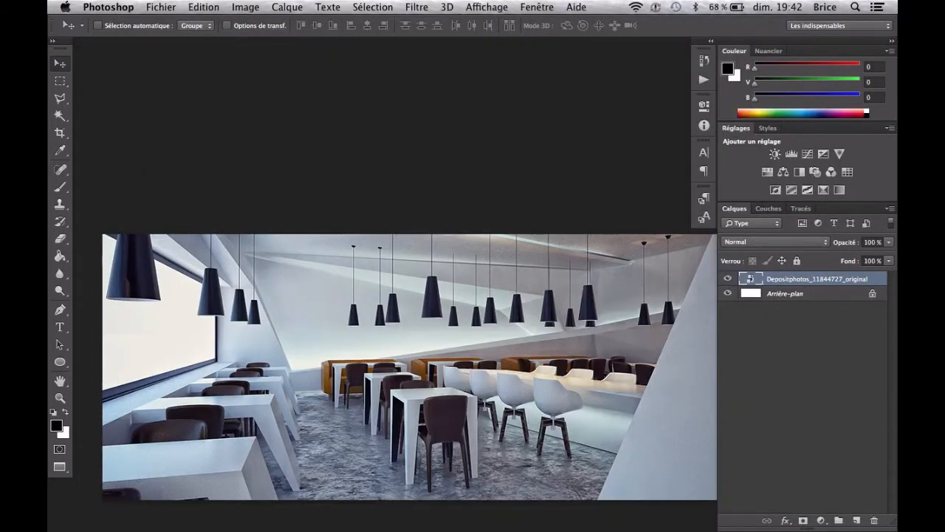
- Switch to the second desktop space, reveal the Desktop files and preview Sans titre 1.jpg
key("ctrl+Up")
key("ctrl+Up")
key("ctrl+Up")
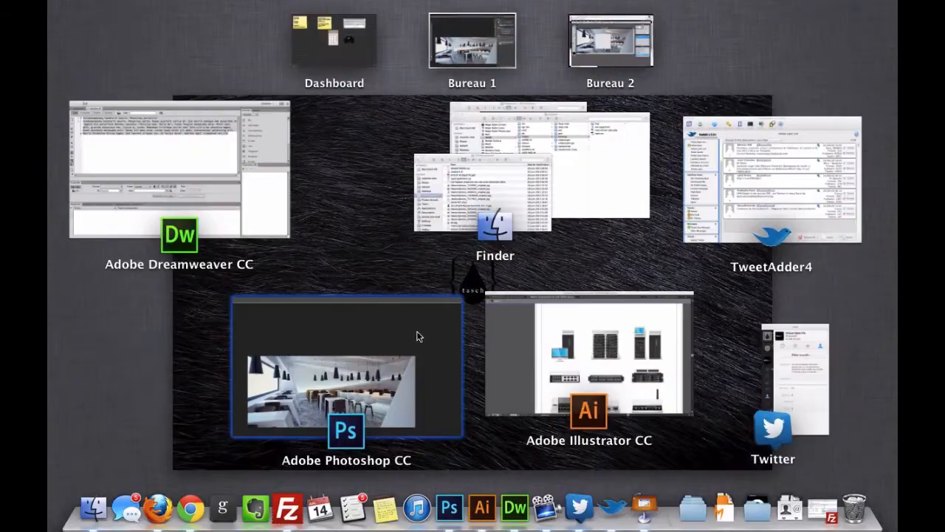
key("ctrl+Up")
key("ctrl+Right")
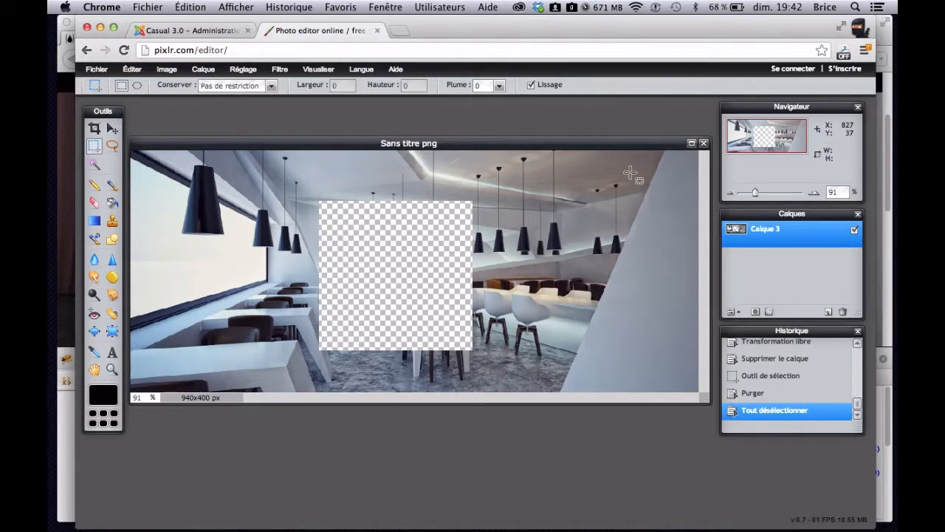
mouse_move(896, 1)
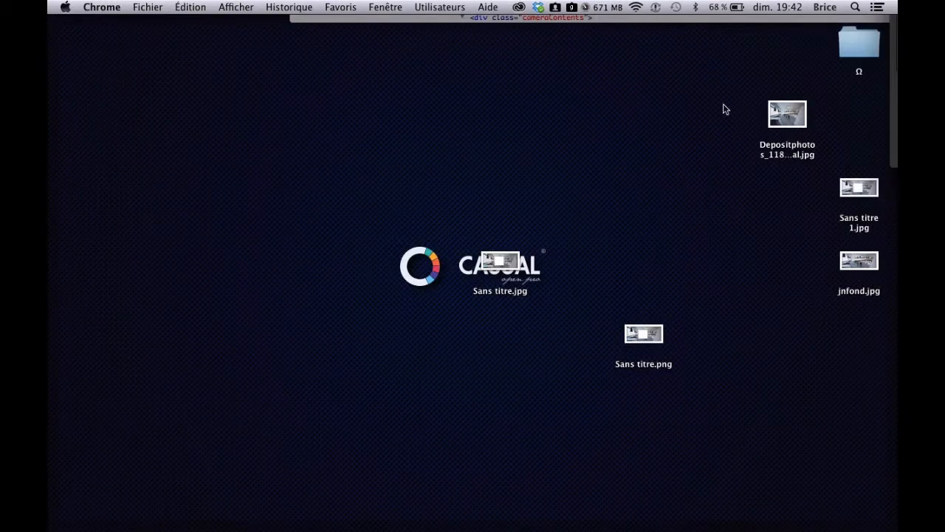
left_click(859, 189)
key("space")
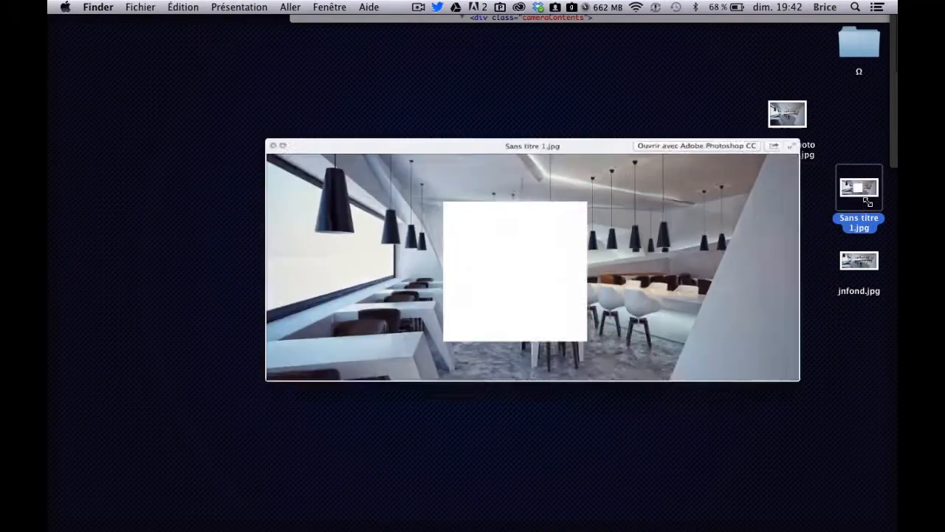
key("space")
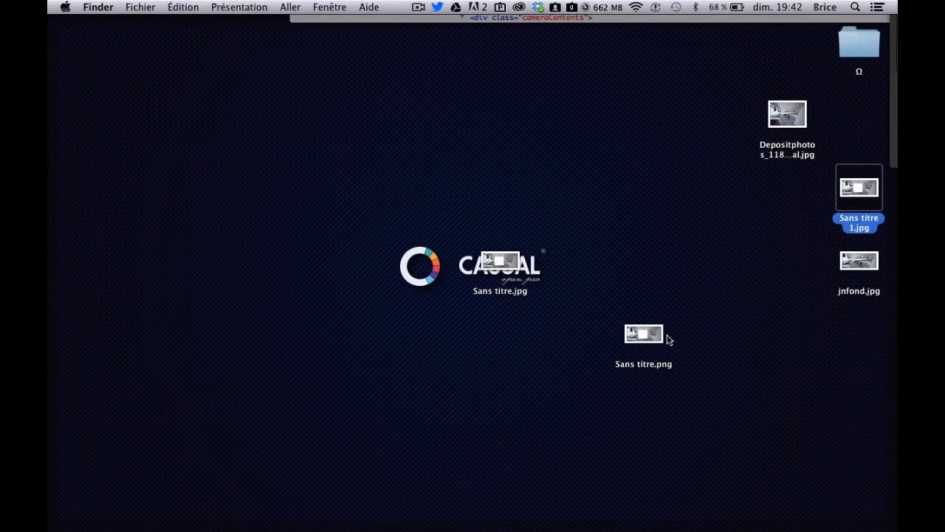
- Preview the heavily compressed Sans titre.jpg and move it to the trash
key("Left")
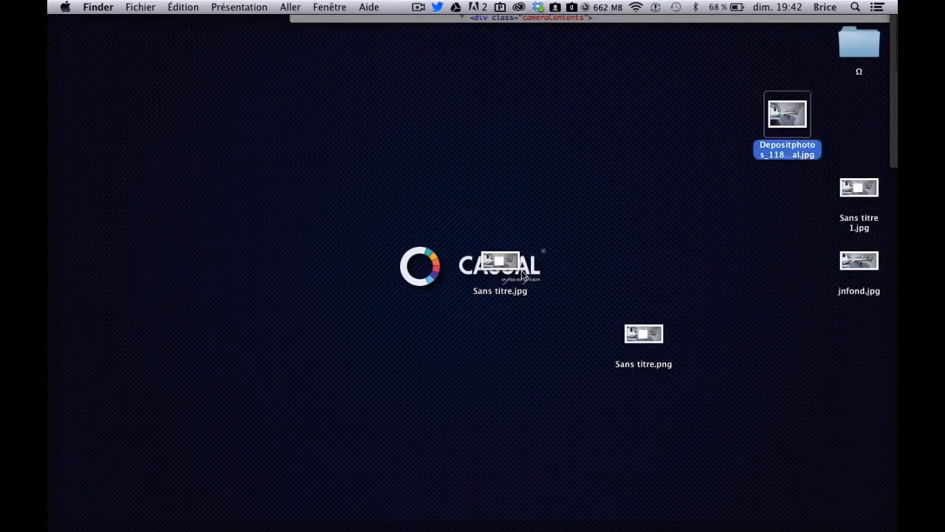
left_click(485, 255)
key("space")
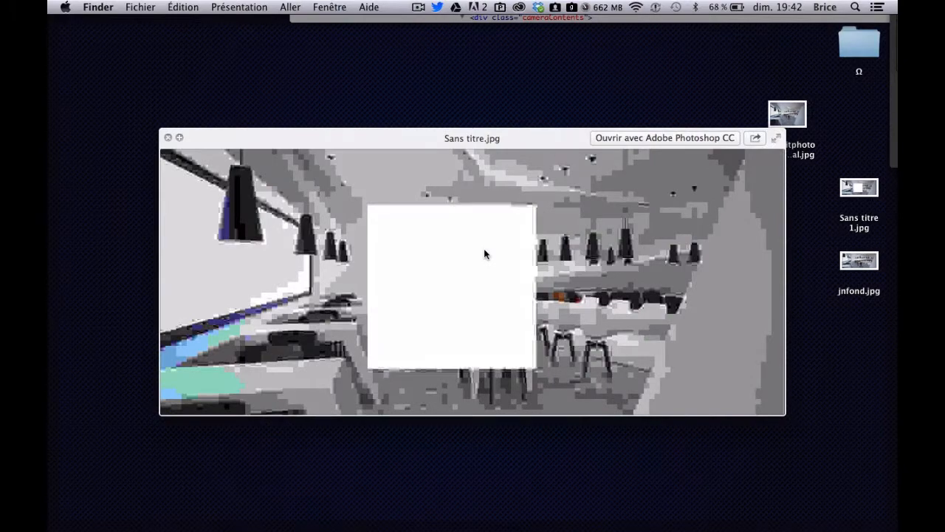
key("space")
key("super+BackSpace")
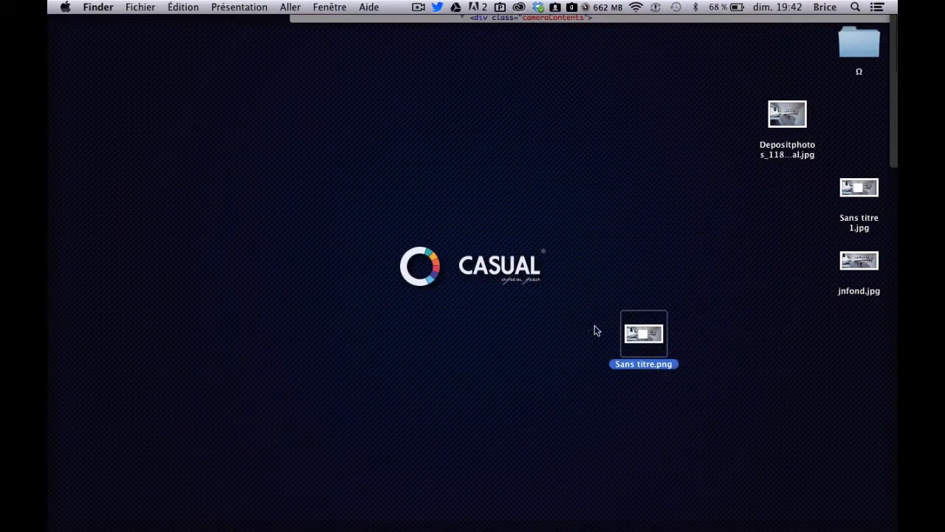
- Move Sans titre.png over the wallpaper's logo and preview it, shifting the preview to examine the cut-out square's transparency
left_click_drag(632, 336, 429, 245)
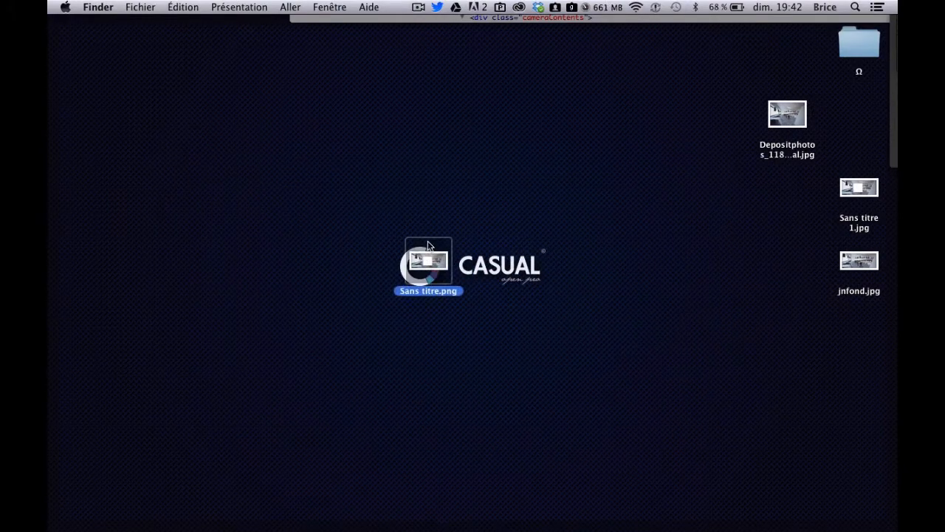
key("space")
key("space")
key("space")
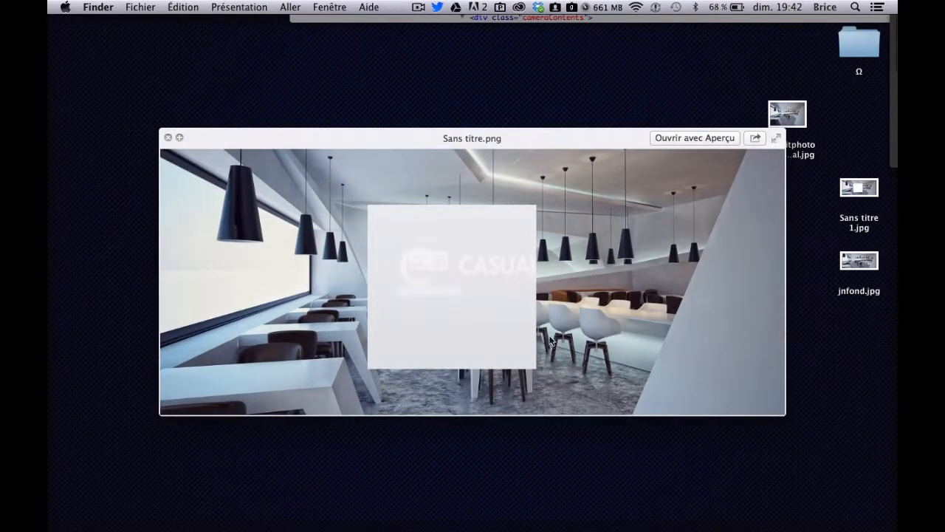
left_click_drag(491, 138, 515, 151)
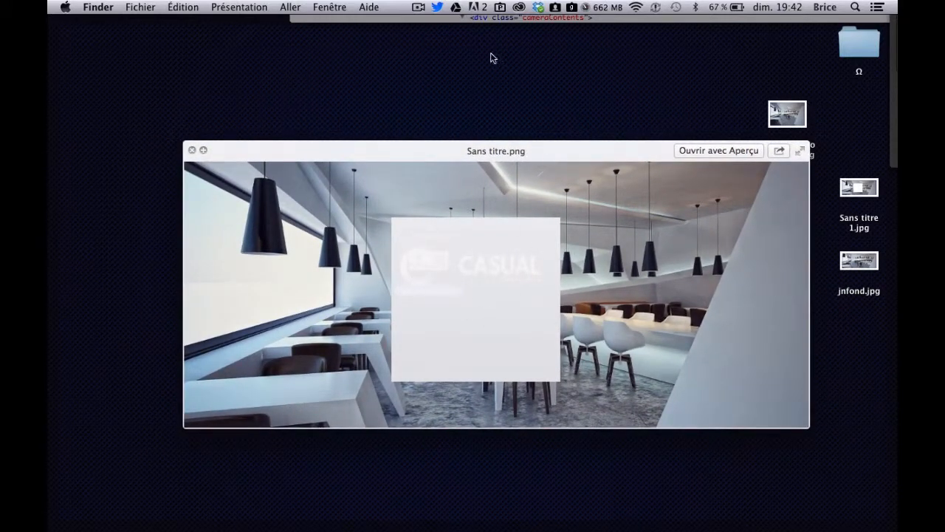
mouse_move(502, 151)
left_mouse_down()
mouse_move(522, 357)
mouse_move(502, 133)
left_mouse_up()
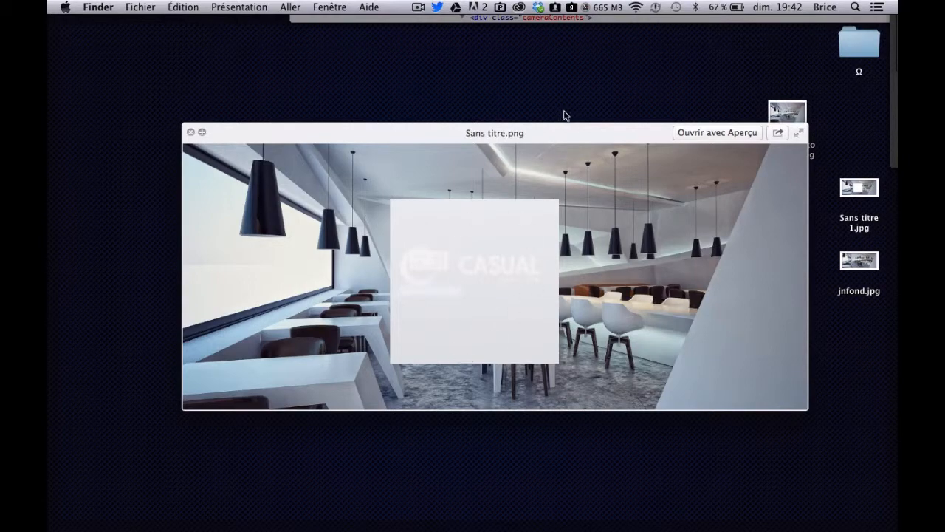
left_click_drag(554, 133, 515, 130)
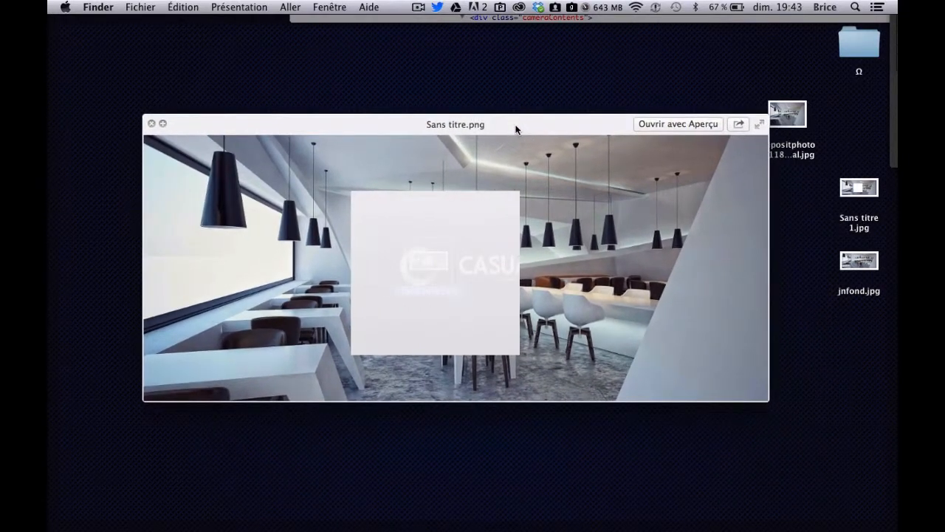
key("space")
- Open Sans titre.png from the Desktop in Adobe Photoshop CC
right_click(430, 267)
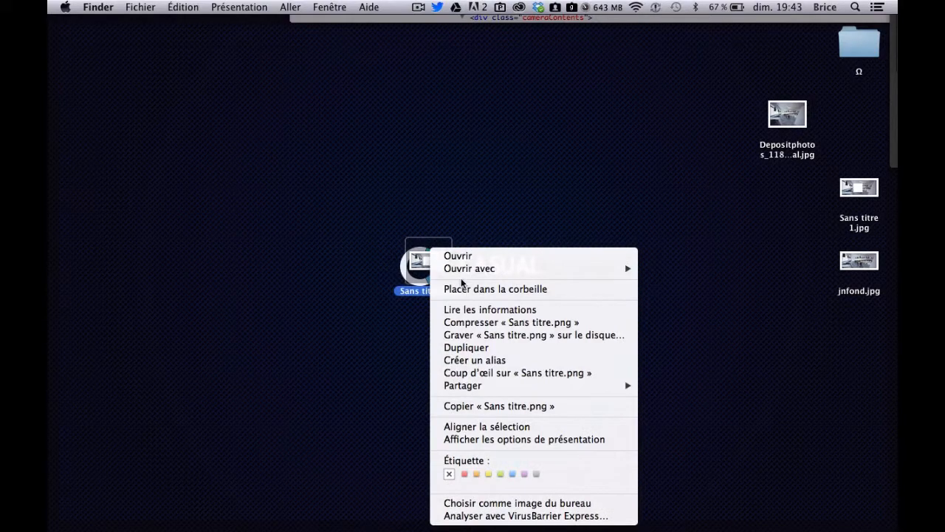
mouse_move(468, 272)
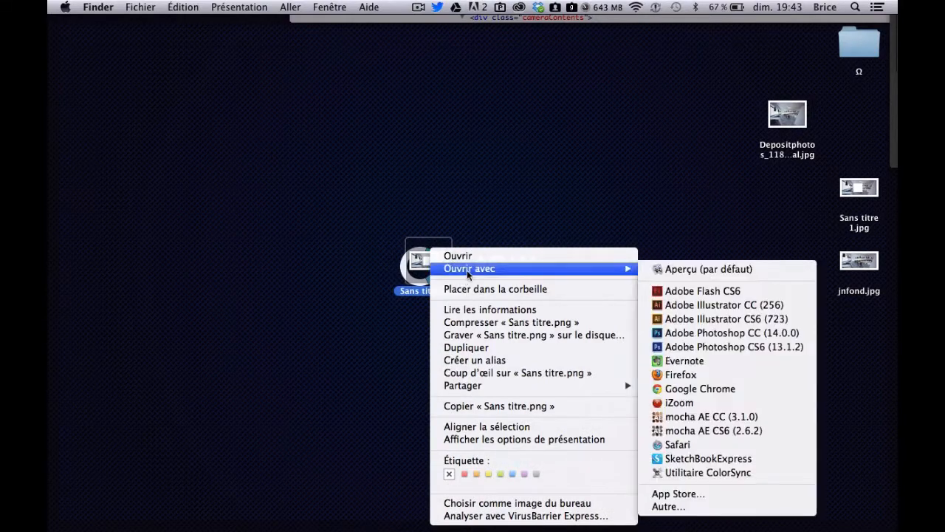
left_click(721, 334)
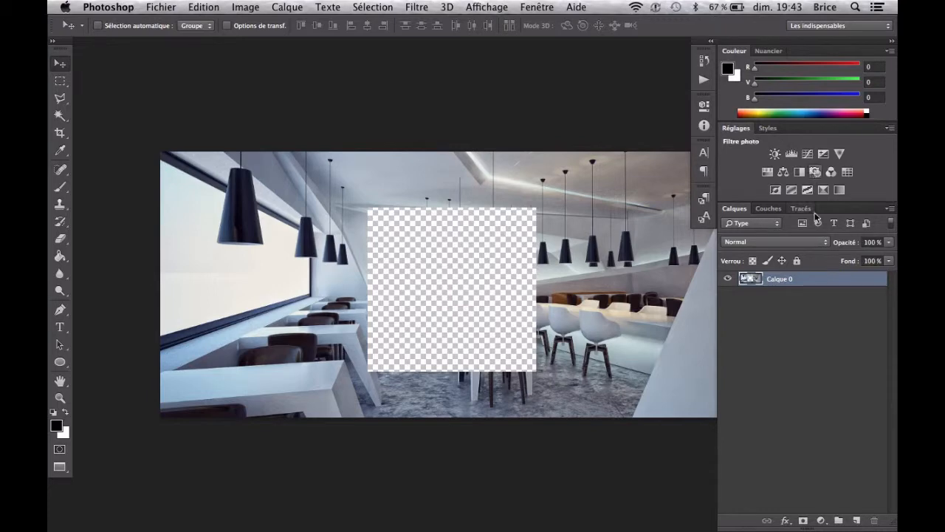
- Add a new layer beneath the photo layer Calque 0 and activate the Brush tool
left_click(857, 519)
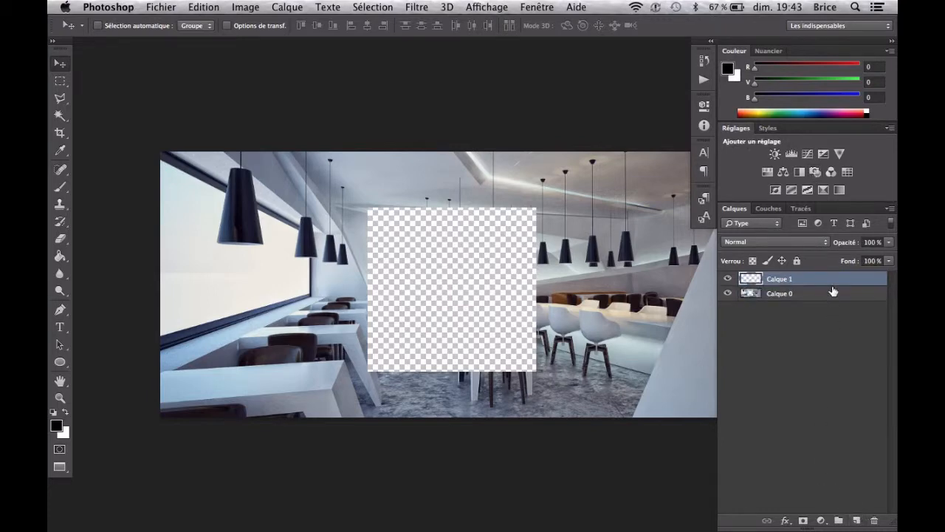
left_click_drag(812, 286, 806, 325)
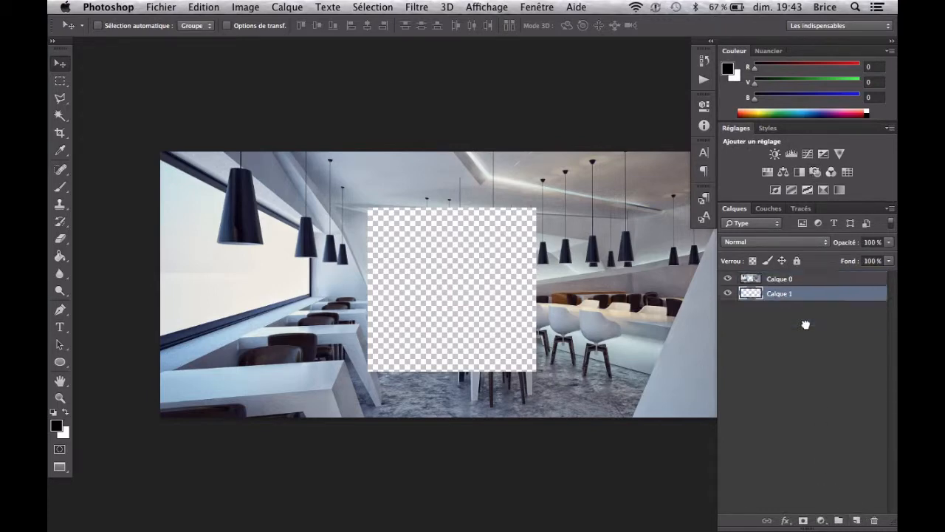
left_click(61, 187)
right_click(418, 315)
left_click(400, 259)
mouse_move(378, 417)
left_mouse_down()
mouse_move(433, 316)
mouse_move(468, 311)
left_mouse_up()
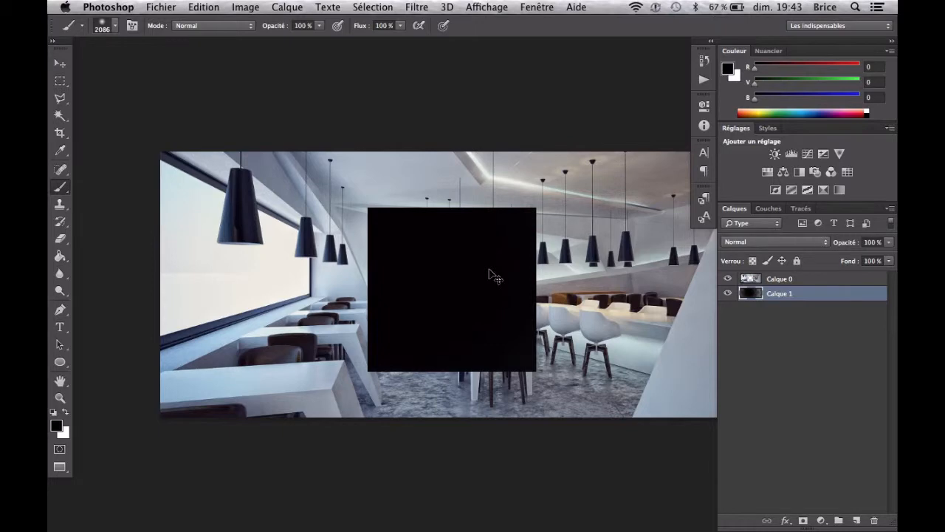
key("super+z")
- Reduce the brush to 17 px and paint loose black strokes on Calque 1 across the transparent square
right_click(477, 304)
left_click_drag(564, 327, 553, 329)
mouse_move(427, 285)
left_mouse_down()
mouse_move(455, 281)
mouse_move(264, 282)
mouse_move(683, 418)
mouse_move(509, 251)
mouse_move(443, 221)
mouse_move(369, 258)
left_mouse_up()
mouse_move(302, 420)
left_mouse_down()
mouse_move(507, 407)
mouse_move(535, 367)
mouse_move(567, 376)
mouse_move(396, 308)
mouse_move(409, 357)
mouse_move(401, 355)
mouse_move(449, 392)
mouse_move(386, 359)
mouse_move(384, 352)
mouse_move(406, 346)
left_mouse_up()
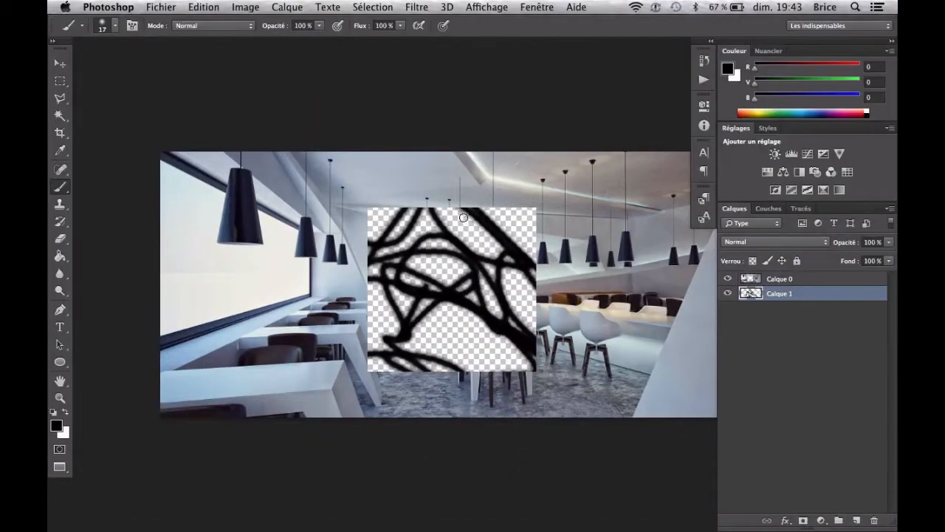
- Select the layers Calque 0 and Calque 1 together
left_click(831, 281, "shift")
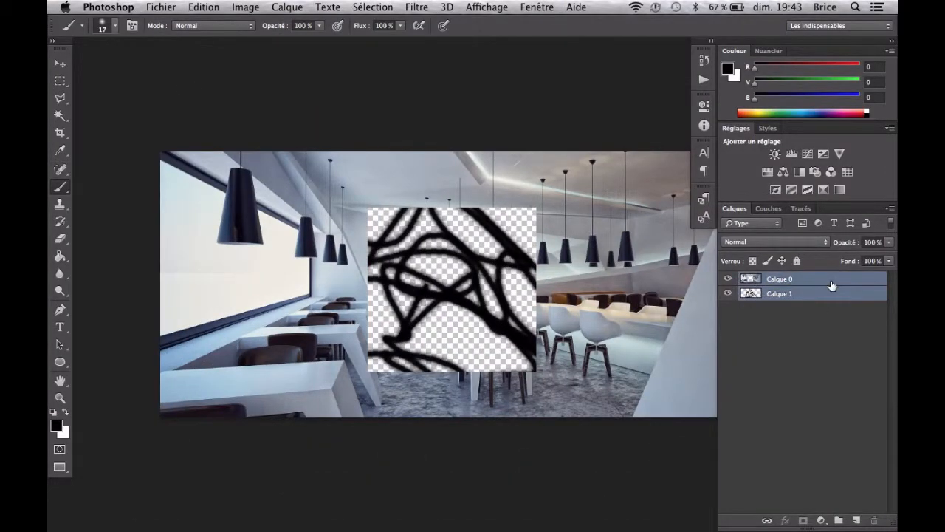
left_click_drag(817, 293, 835, 386)
- Switch back to Pixlr in Chrome, undo the deselection and the erased square, and deselect the restored area
mouse_move(48, 3)
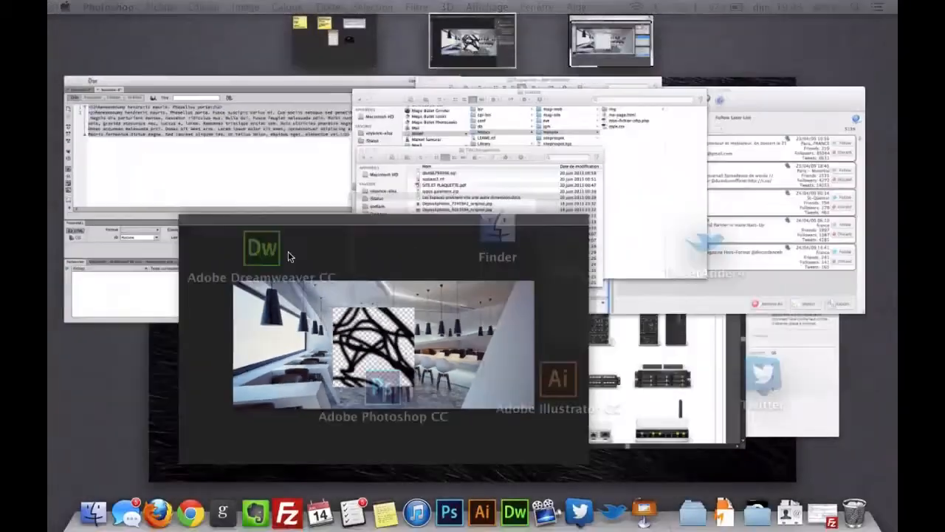
key("ctrl+Right")
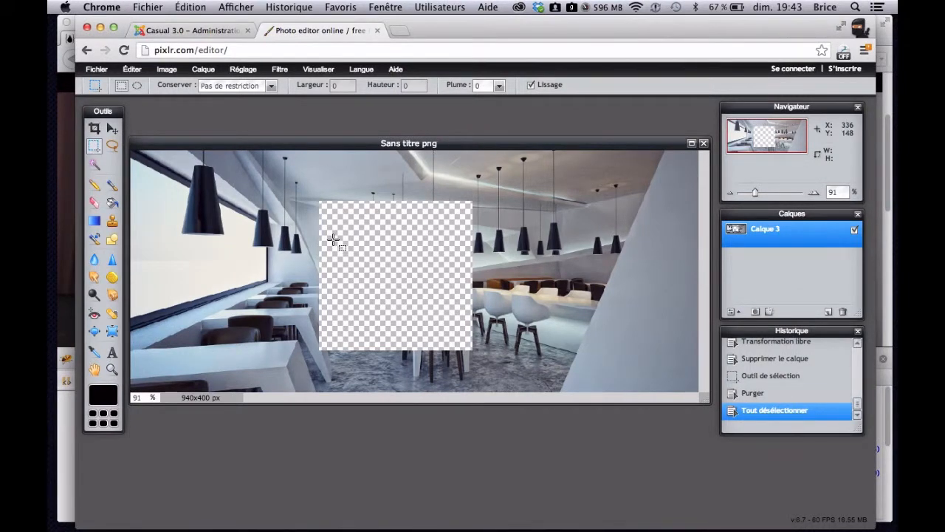
key("super+z")
key("super+z")
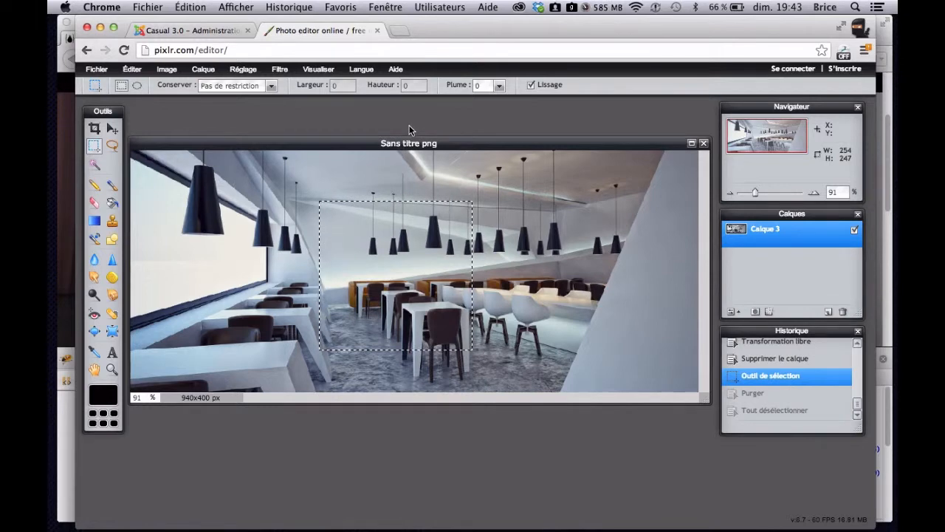
left_click(439, 375)
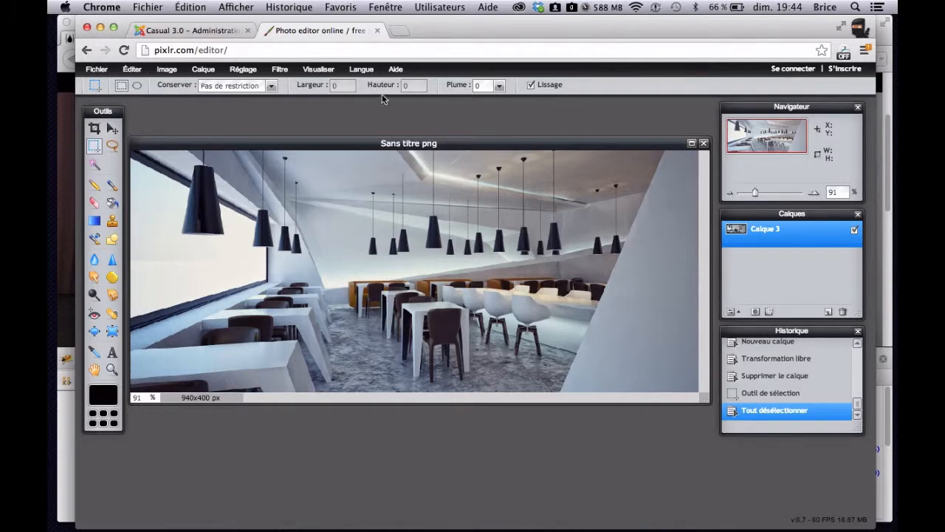
- Save the restored image to the Desktop as final.jpg, in JPEG format at quality 80
left_click(97, 69)
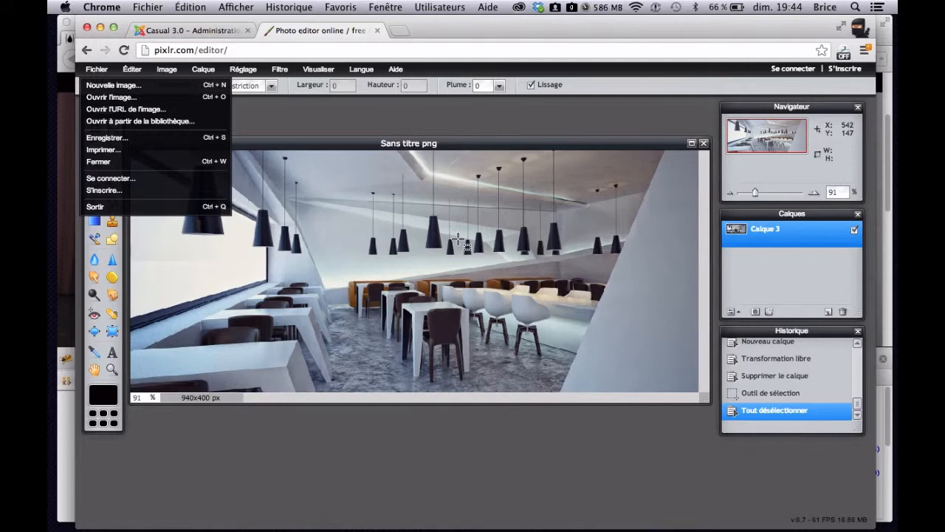
left_click(140, 137)
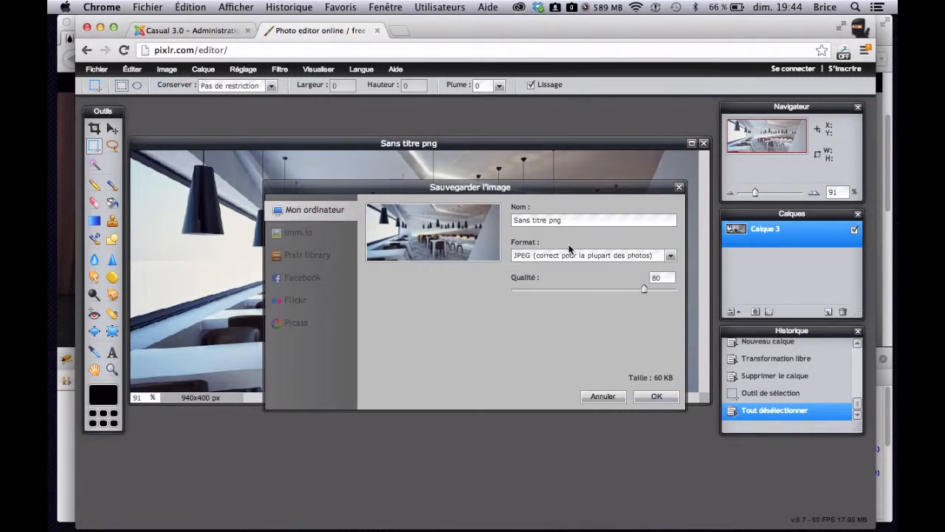
left_click_drag(572, 225, 513, 222)
type("final")
left_click(657, 396)
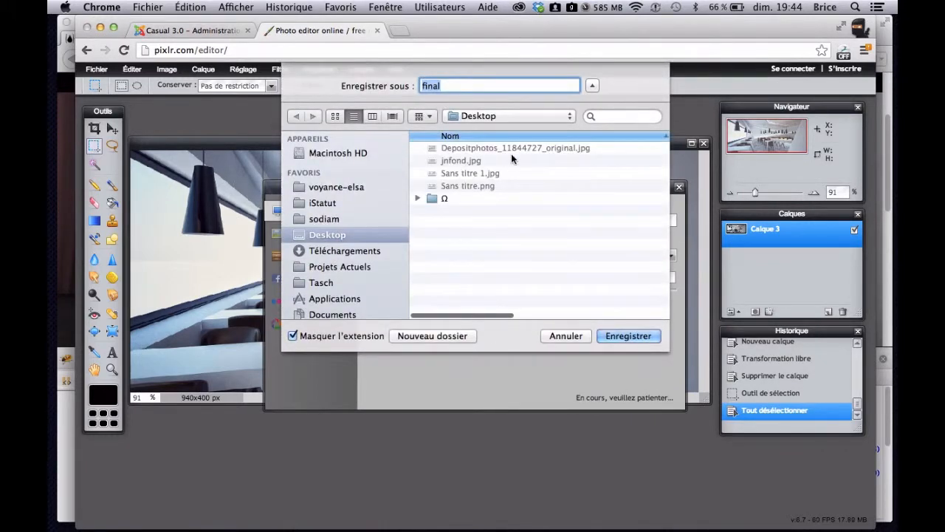
key("Right")
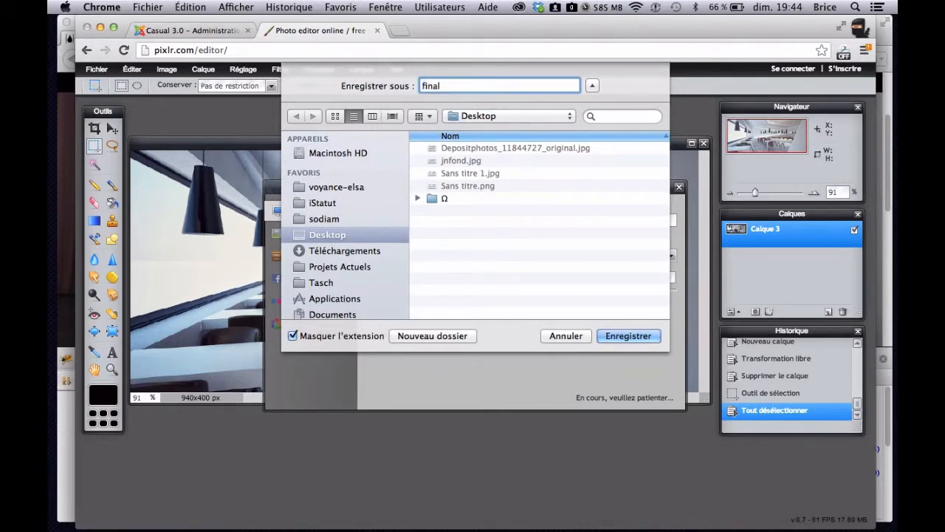
type(".jpg")
key("Return")
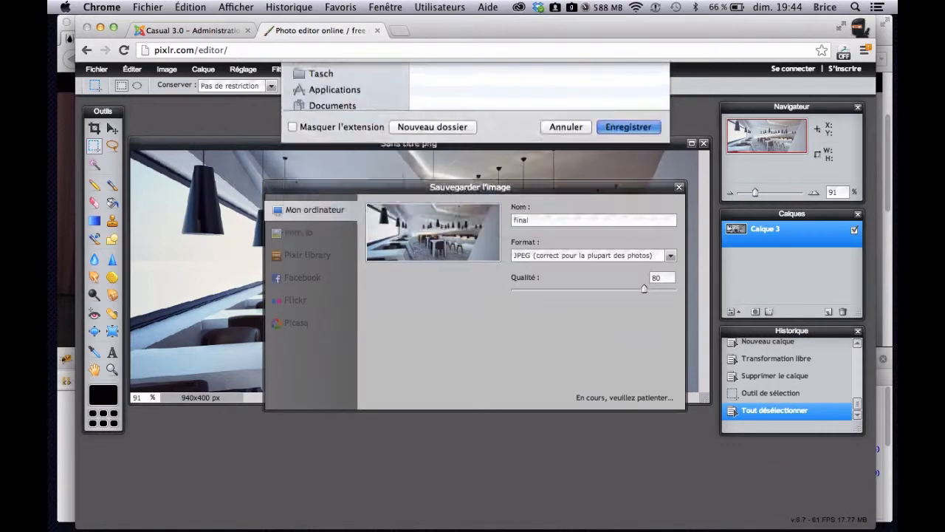
- Show the desktop, move final.jpg away from the other image files and preview it
key("F11")
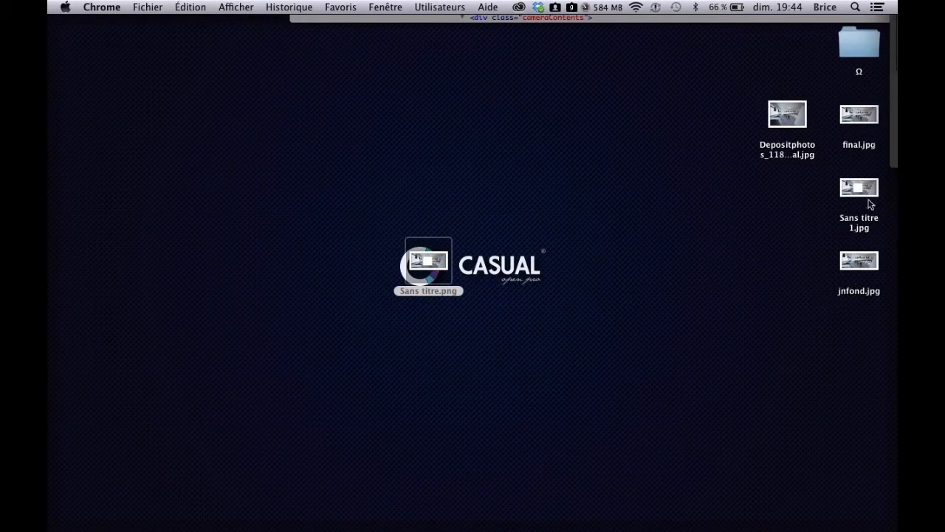
left_click_drag(849, 117, 273, 117)
key("space")
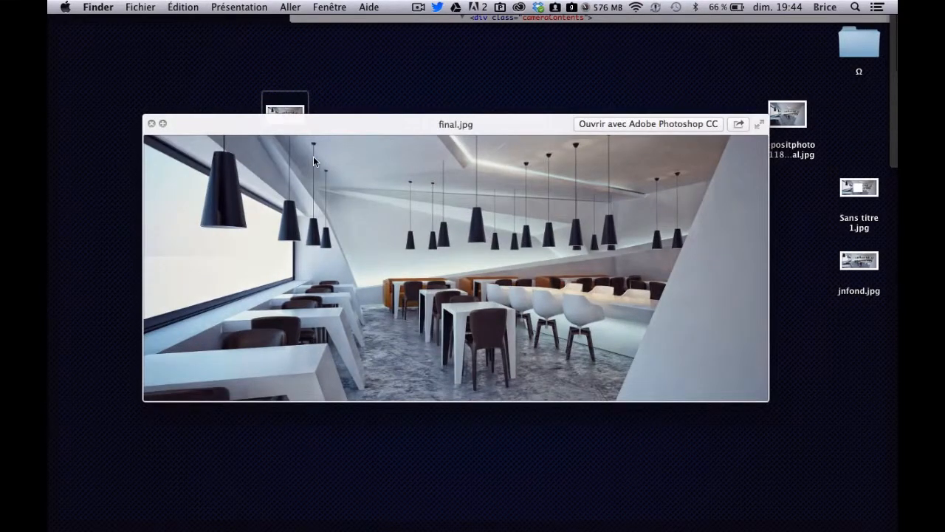
key("space")
- Trash Sans titre.png, Sans titre 1.jpg and jnfond.jpg, and place final.jpg beside the wallpaper's CASUAL logo
left_click_drag(433, 133, 854, 372)
left_click(797, 116, "super")
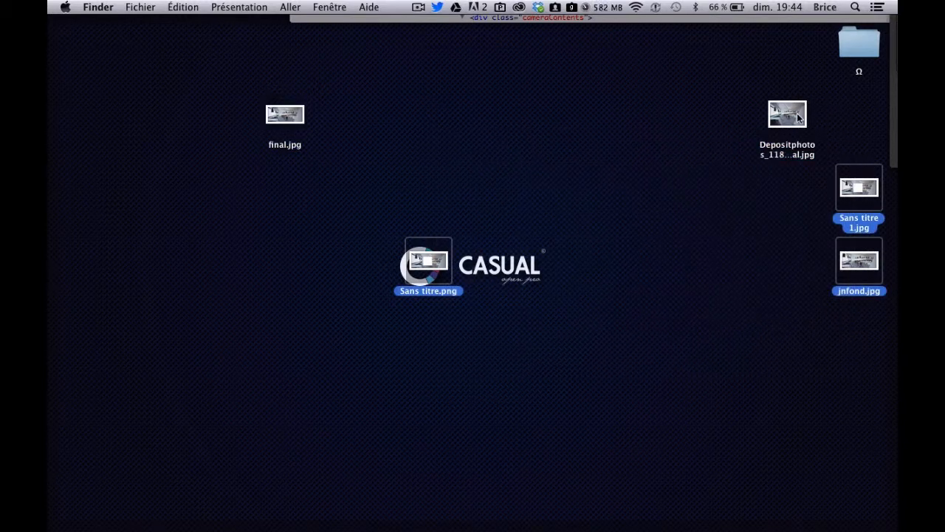
key("super+BackSpace")
left_click_drag(295, 127, 583, 276)
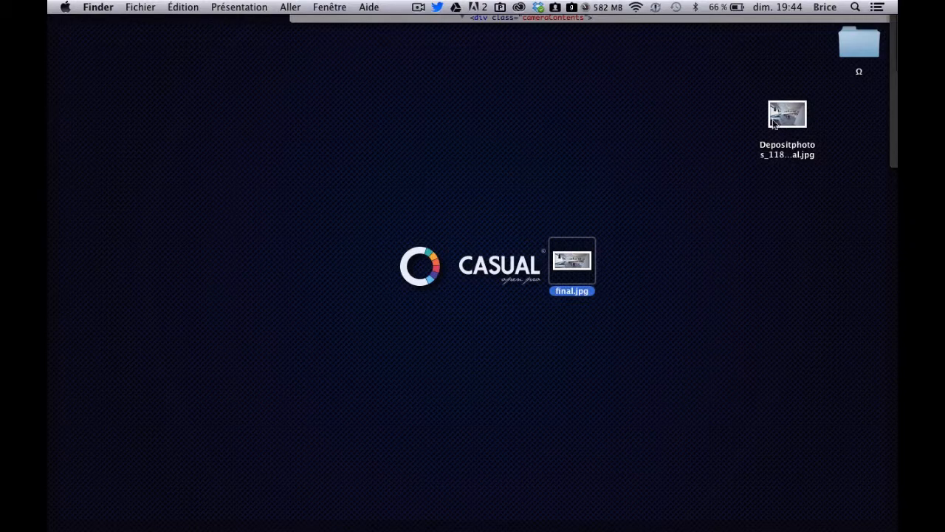
- Switch to the Casual 3.0 home page in Firefox and close the HTML inspector
mouse_move(897, 1)
mouse_move(48, 1)
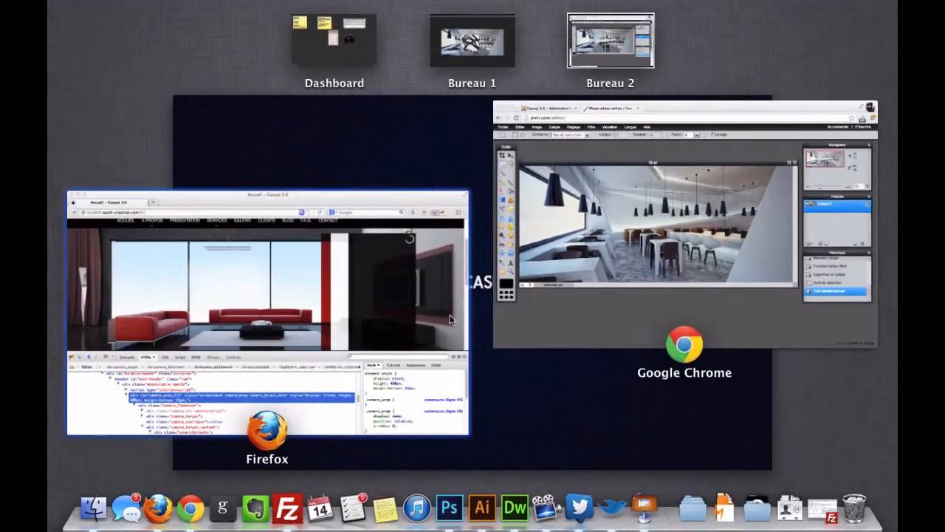
left_click(459, 388)
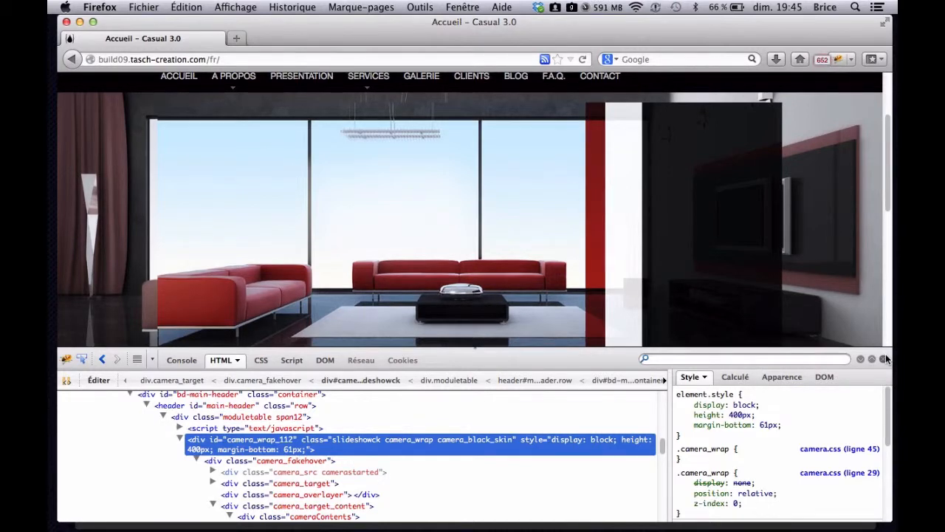
left_click(885, 358)
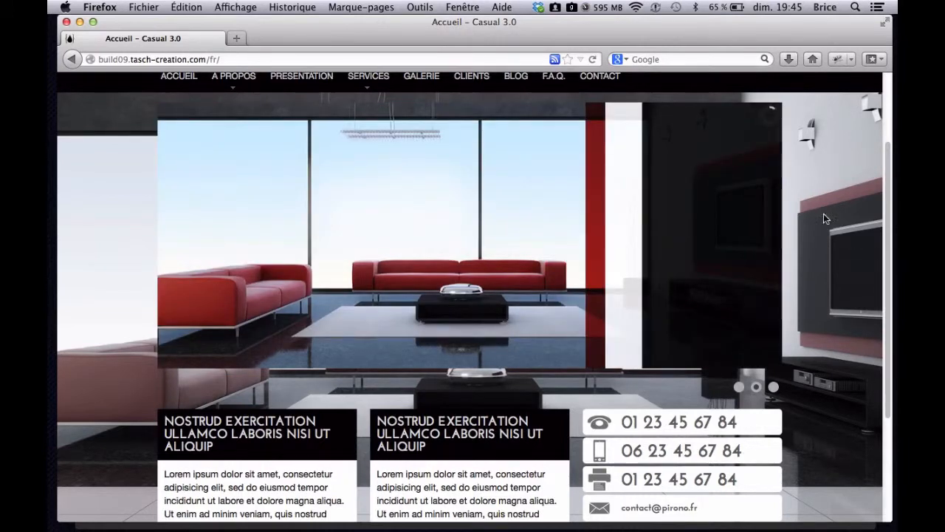
- Examine the home page's slideshow images against the background, along with the header and the blocks below
mouse_move(619, 274)
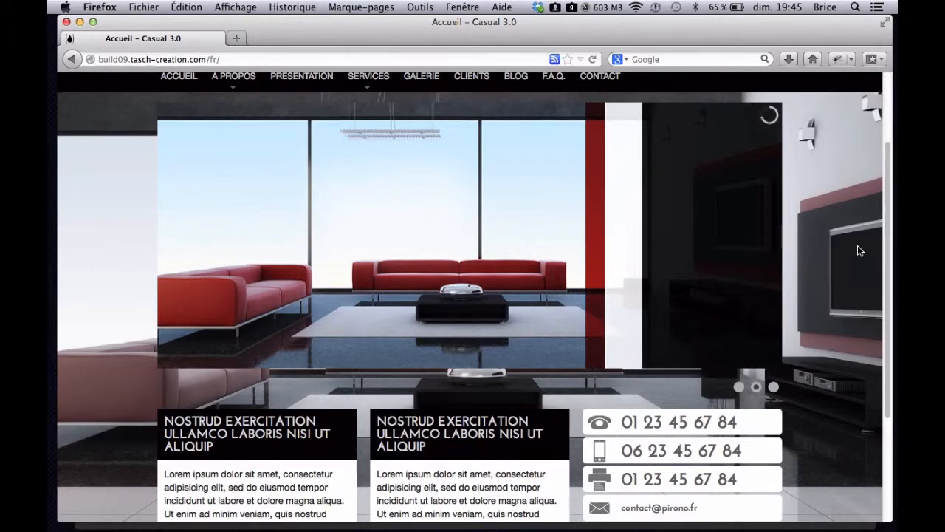
scroll(859, 250, "up", 3)
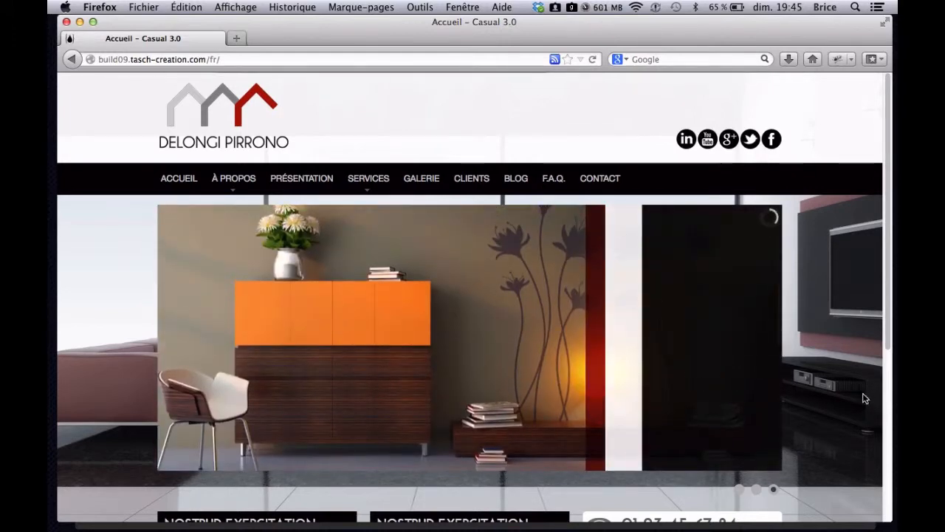
scroll(863, 374, "down", 1)
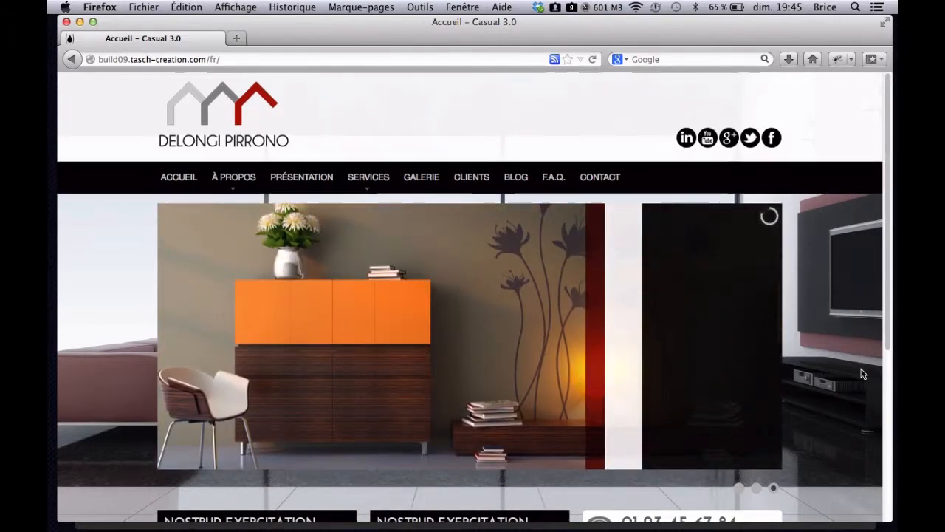
scroll(864, 373, "down", 1)
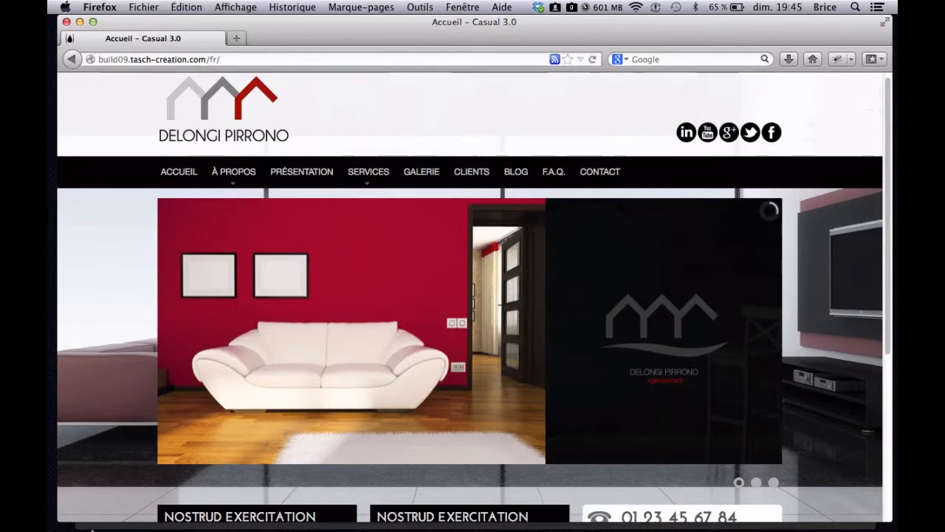
scroll(867, 325, "down", 1)
scroll(867, 325, "down", 5)
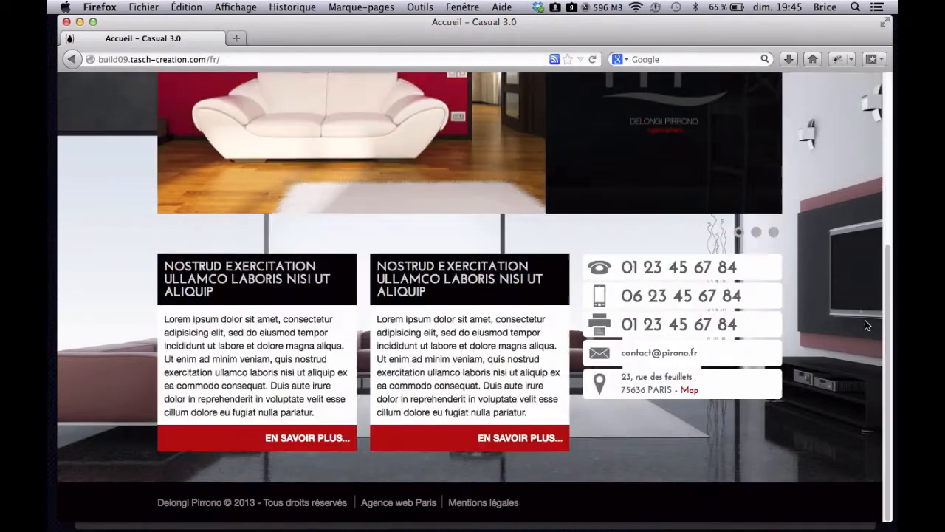
scroll(866, 325, "up", 6)
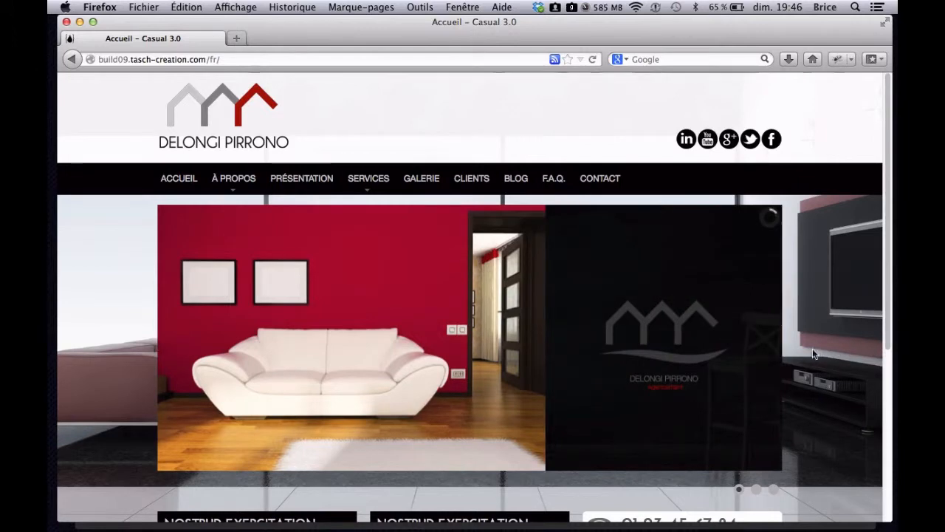
mouse_move(439, 429)
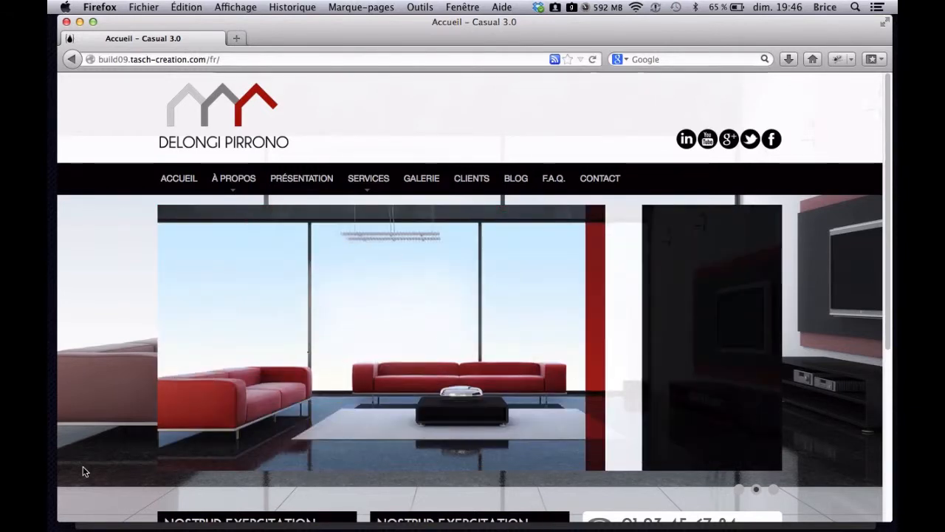
mouse_move(313, 454)
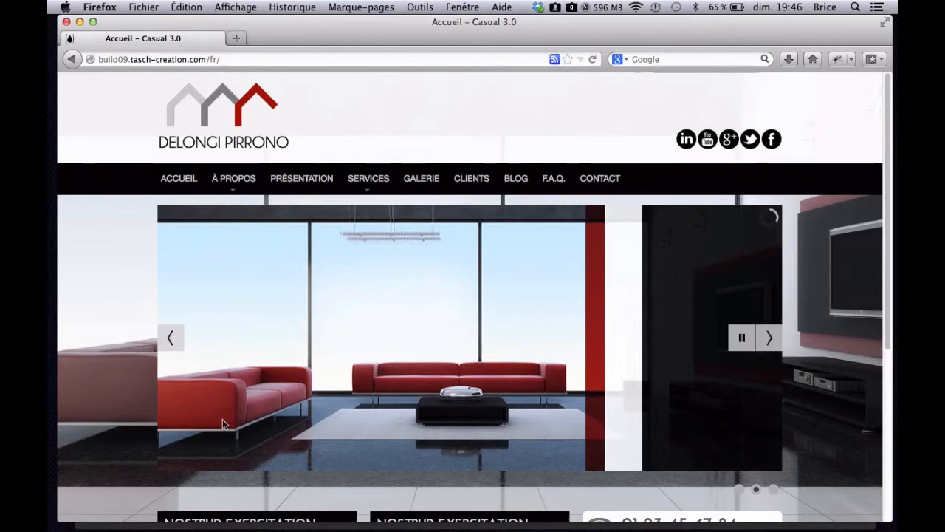
scroll(812, 374, "down", 4)
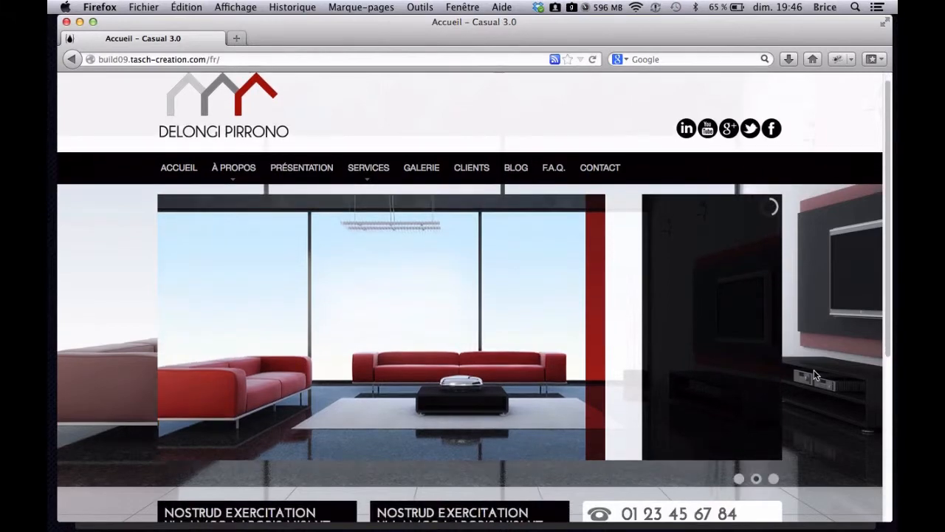
scroll(813, 375, "up", 4)
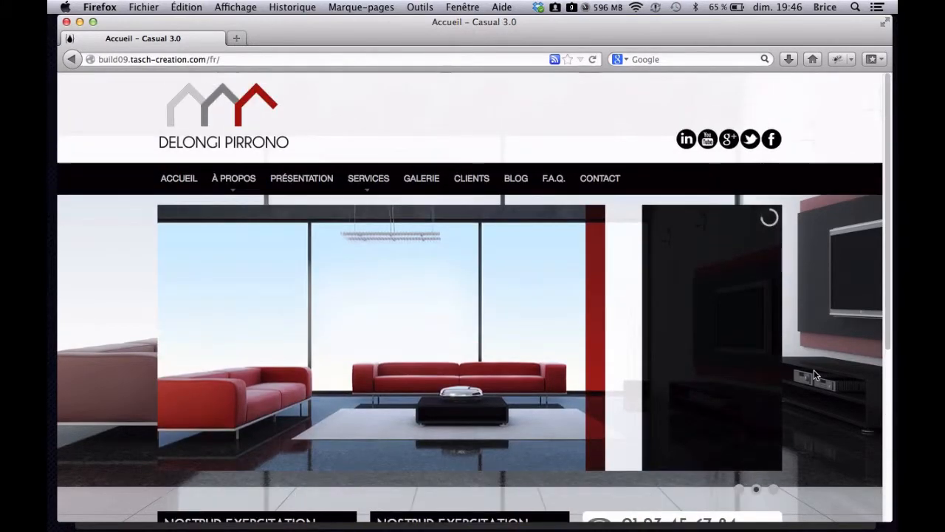
- Switch to the Joomla administration in Chrome and open the module manager
mouse_move(536, 412)
key("ctrl+Up")
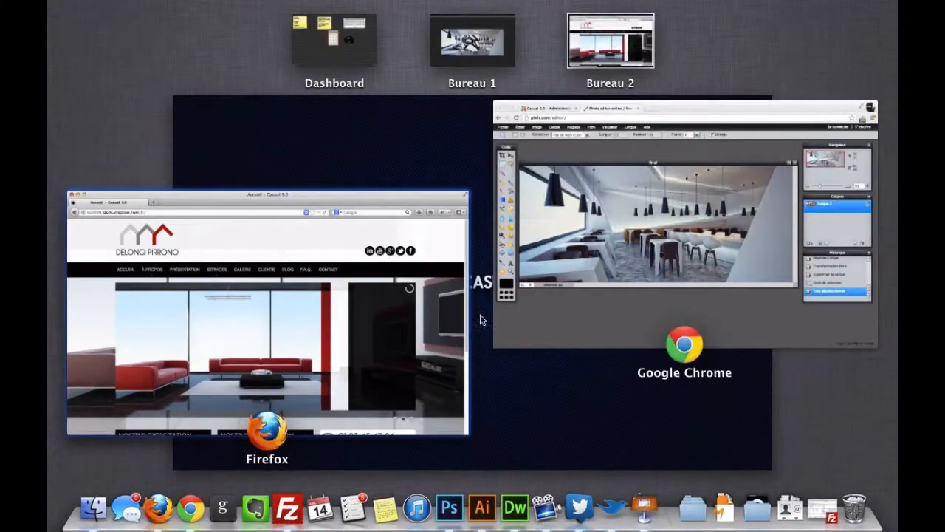
left_click(627, 290)
left_click(197, 33)
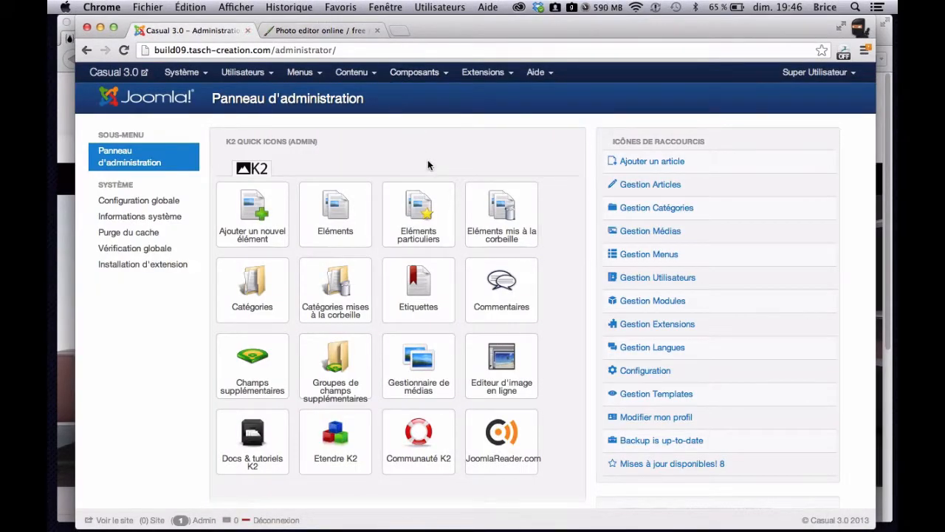
left_click(495, 74)
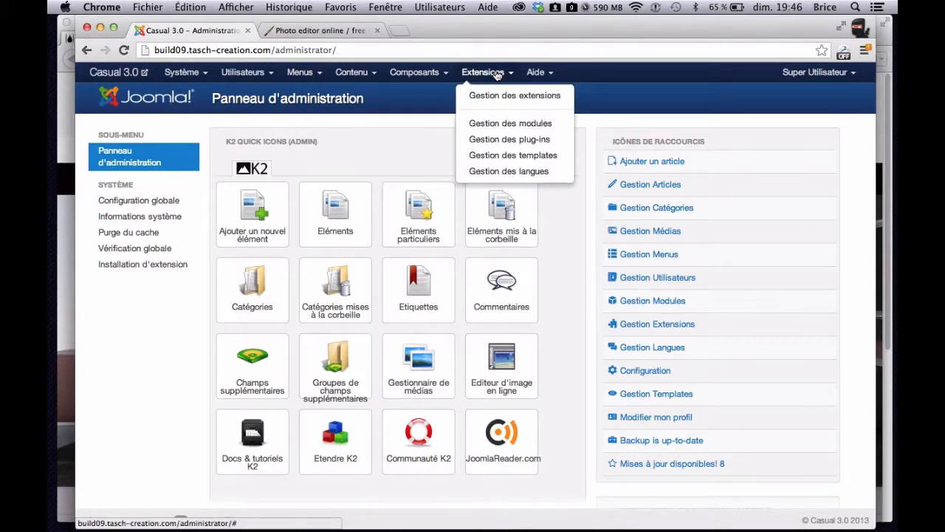
left_click(503, 125)
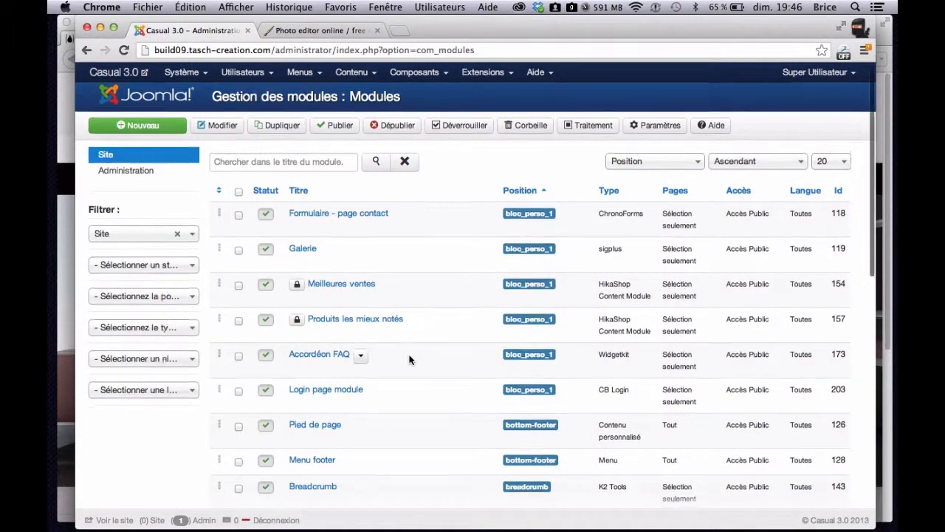
- Search the modules for "dia" and open the Diaporama Accueil module for editing
scroll(399, 359, "down", 2)
scroll(411, 360, "down", 5)
scroll(411, 359, "up", 6)
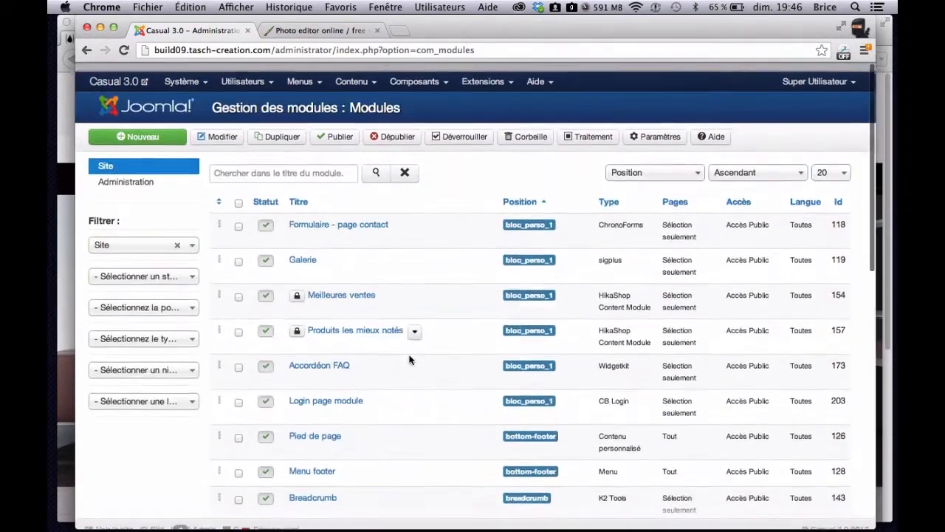
left_click(306, 170)
type("dia")
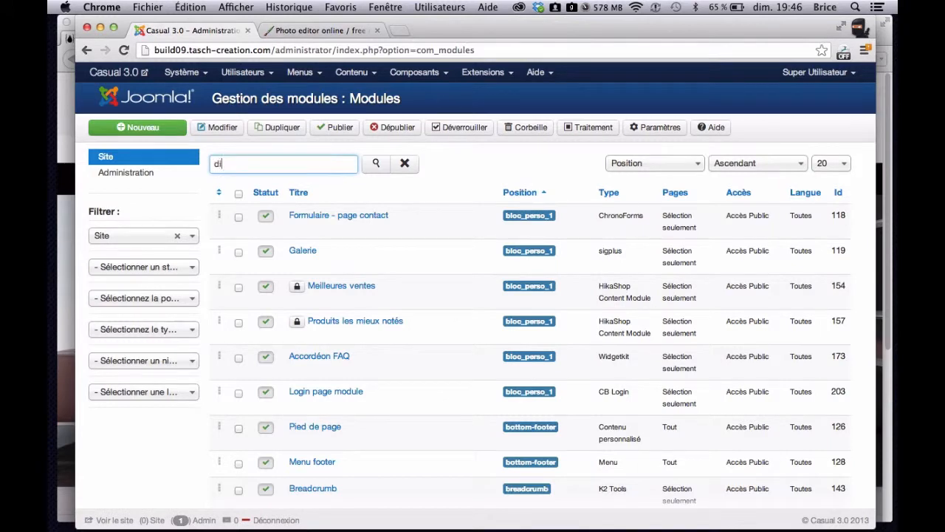
left_click(376, 164)
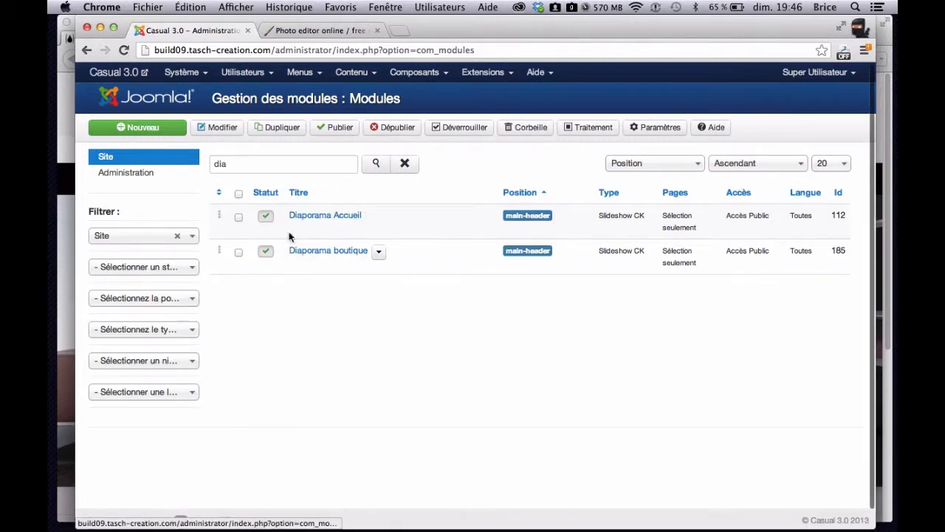
left_click(316, 218)
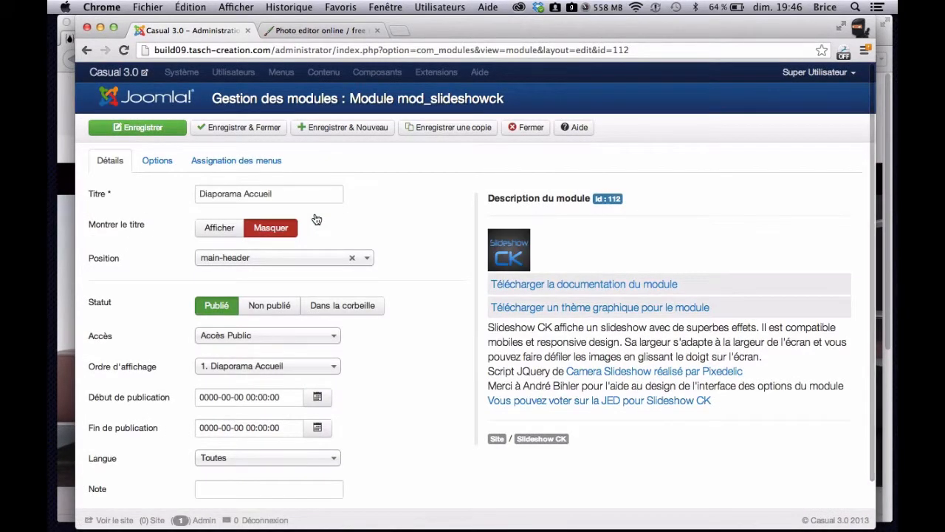
- Open the slideshow module's options and examine the slides' image paths, display types and alignment settings
scroll(437, 286, "down", 2)
scroll(438, 287, "up", 2)
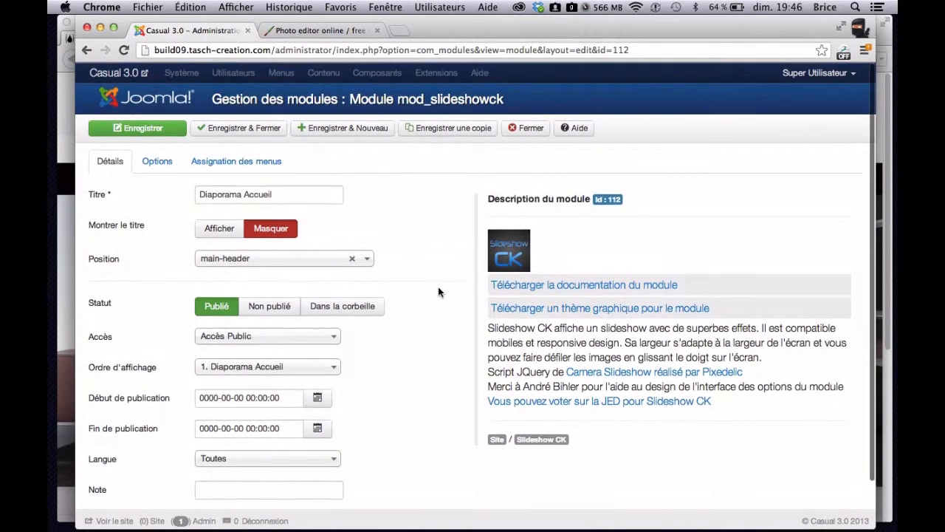
left_click(148, 170)
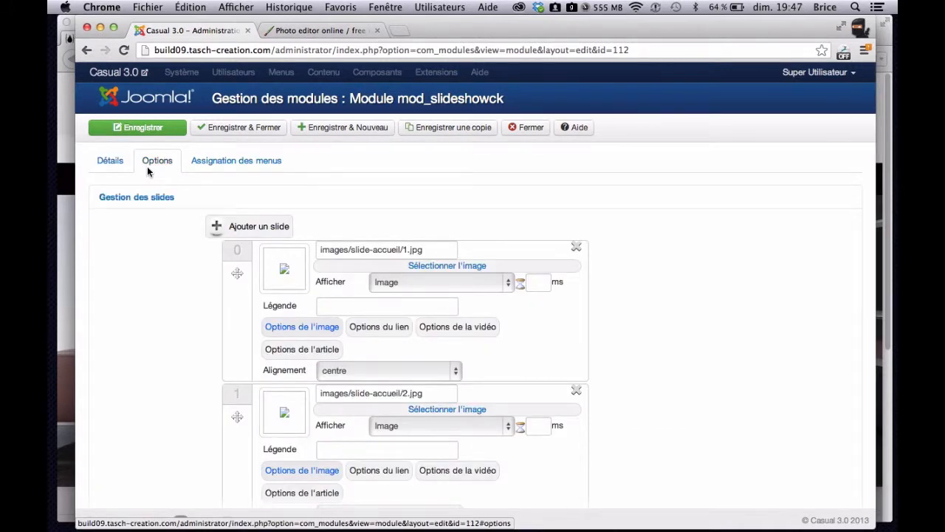
scroll(653, 245, "down", 1)
scroll(653, 245, "down", 2)
scroll(653, 245, "up", 2)
scroll(653, 245, "down", 5)
scroll(653, 246, "up", 3)
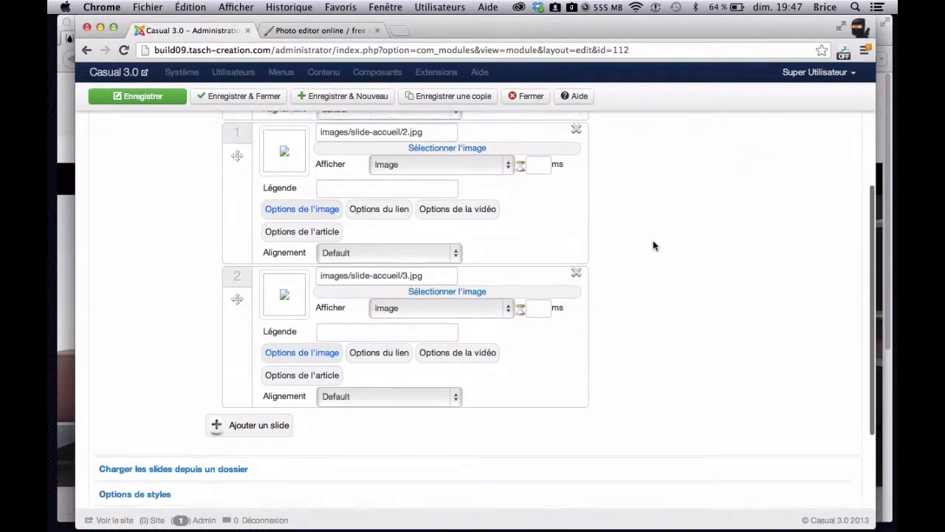
scroll(653, 245, "down", 3)
scroll(653, 245, "up", 5)
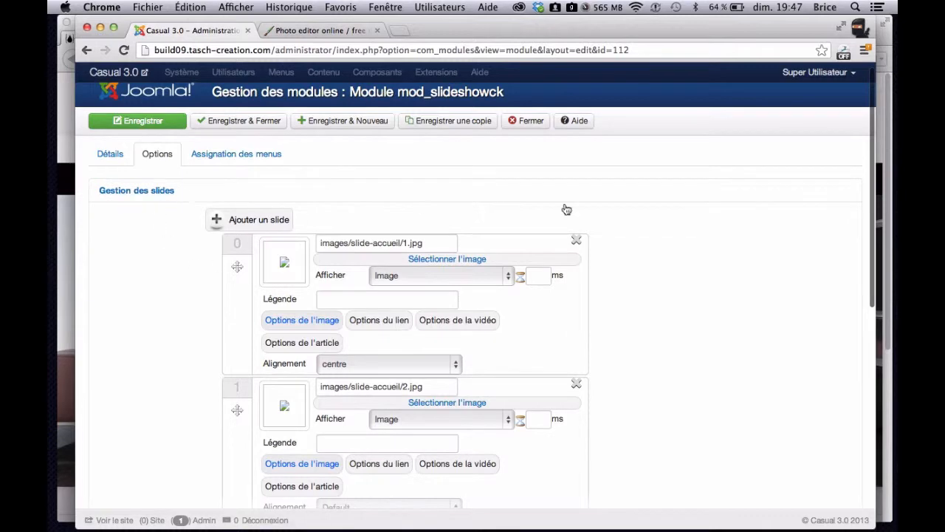
scroll(672, 279, "down", 5)
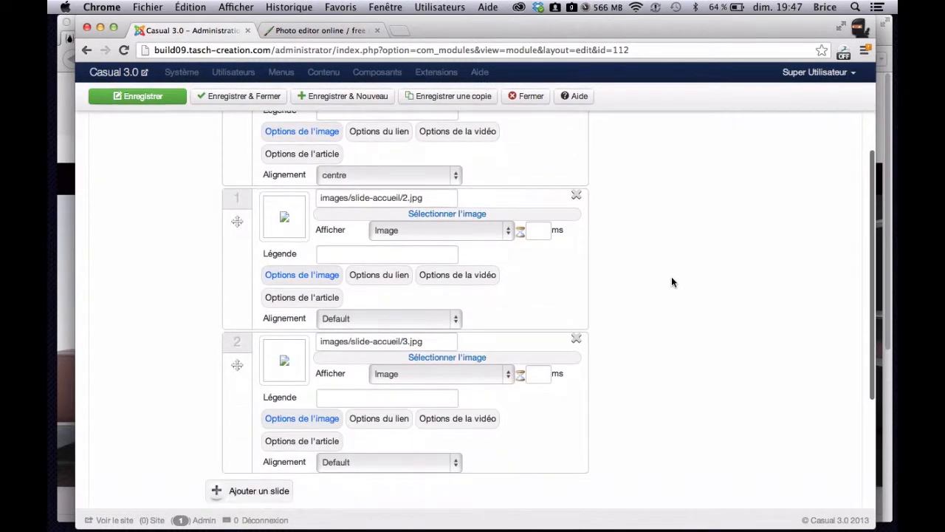
scroll(672, 279, "up", 4)
scroll(671, 281, "up", 1)
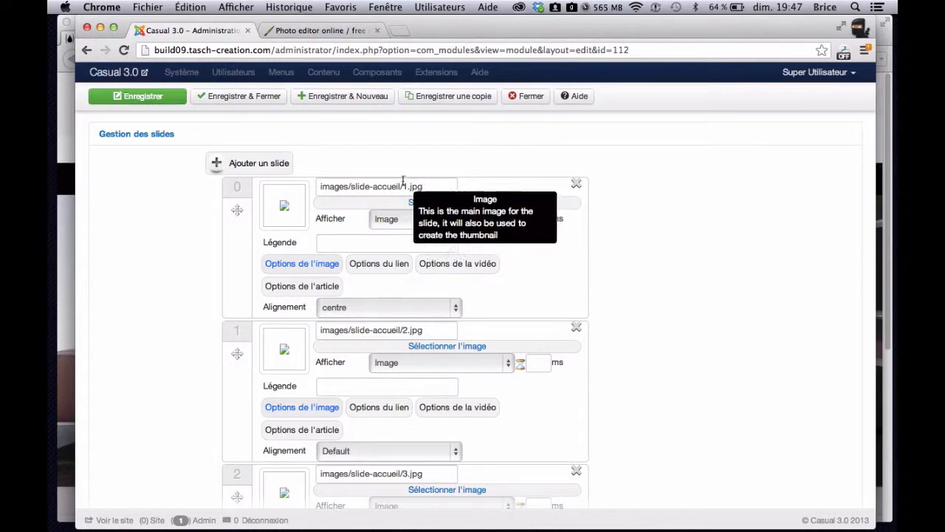
scroll(691, 242, "down", 4)
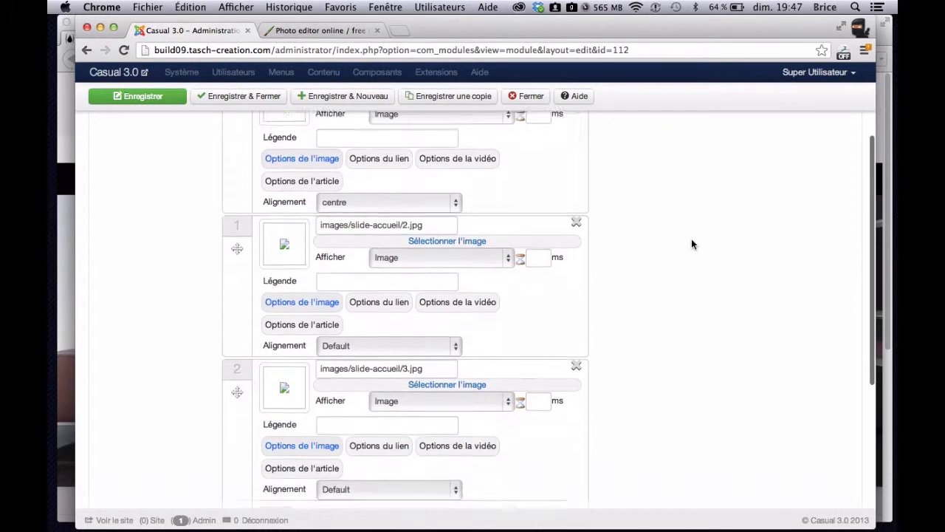
scroll(692, 244, "down", 2)
scroll(692, 243, "up", 8)
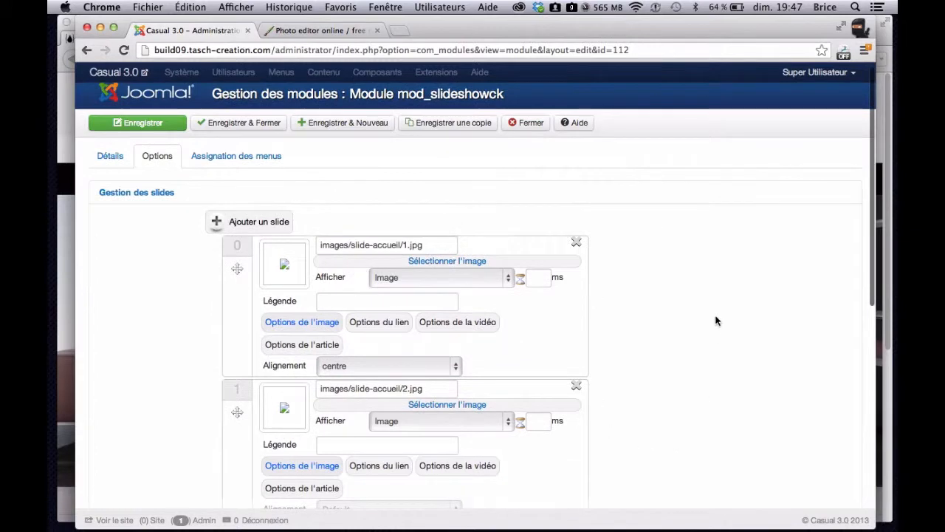
- Open the module's style options and review the width, height, navigation, thumbnail and pagination settings
scroll(715, 329, "down", 12)
scroll(715, 318, "down", 3)
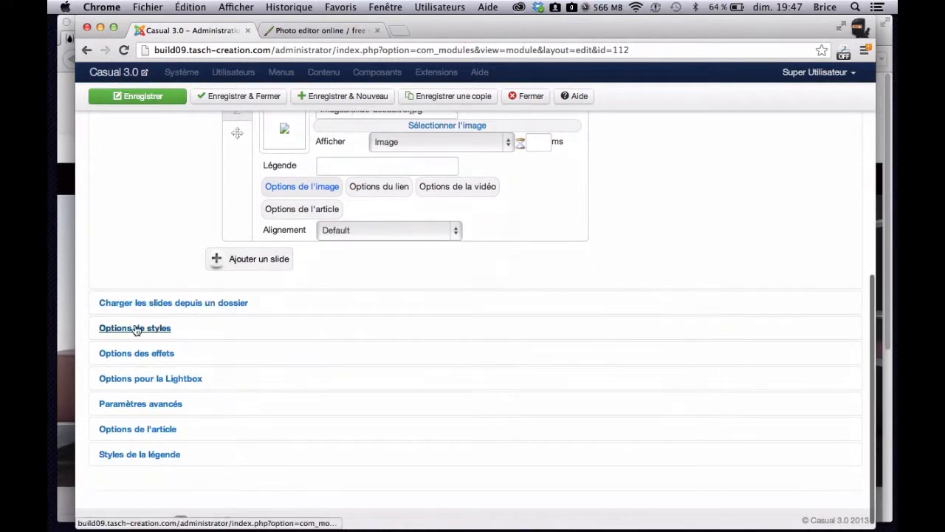
left_click(280, 302)
left_click(410, 286)
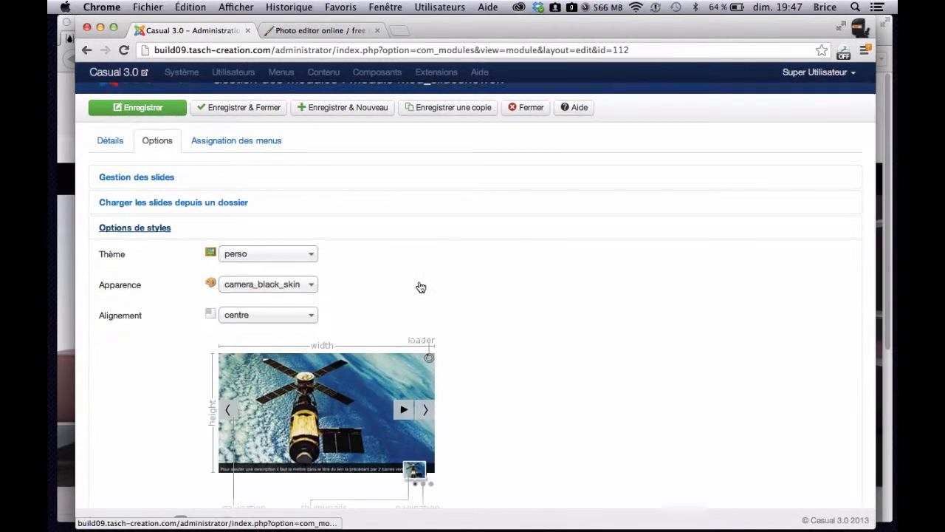
scroll(543, 279, "down", 2)
scroll(543, 280, "down", 5)
scroll(557, 351, "down", 2)
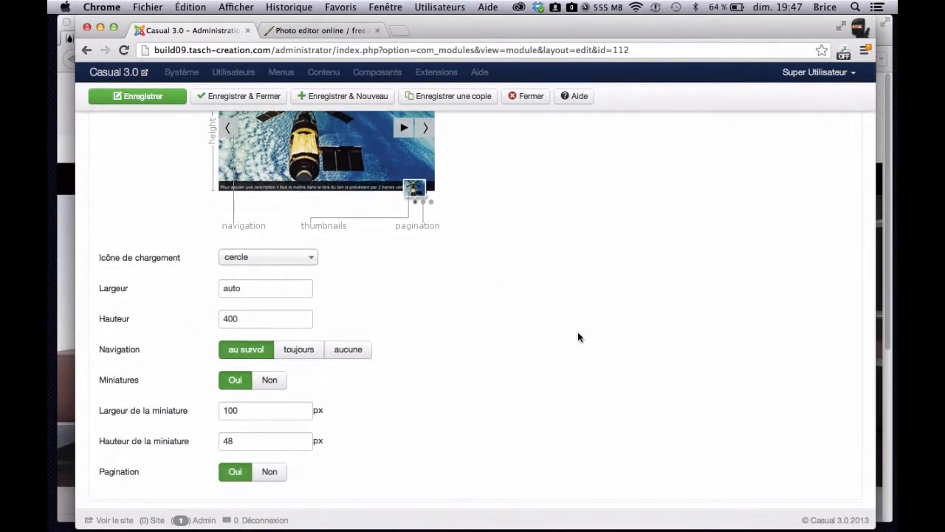
scroll(578, 336, "up", 2)
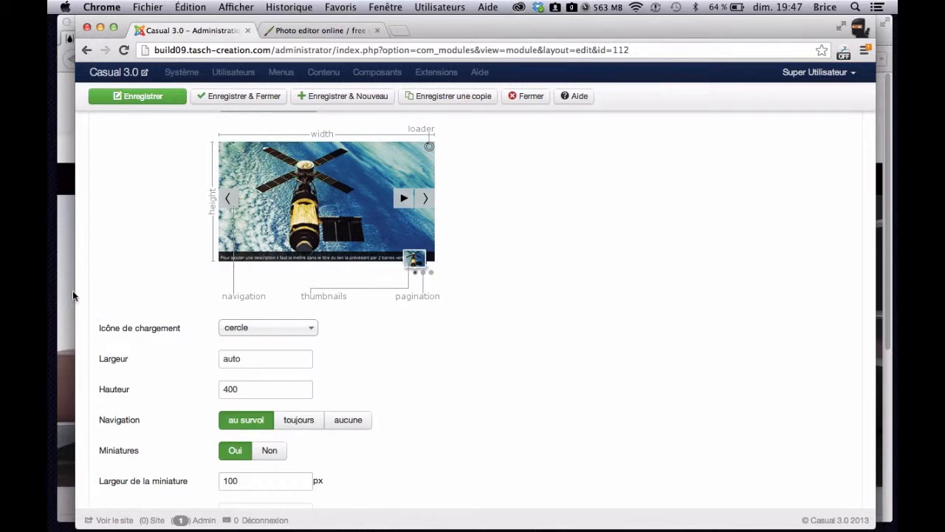
- View the running slideshow on the home page in Firefox and launch FileZilla
left_click(63, 310)
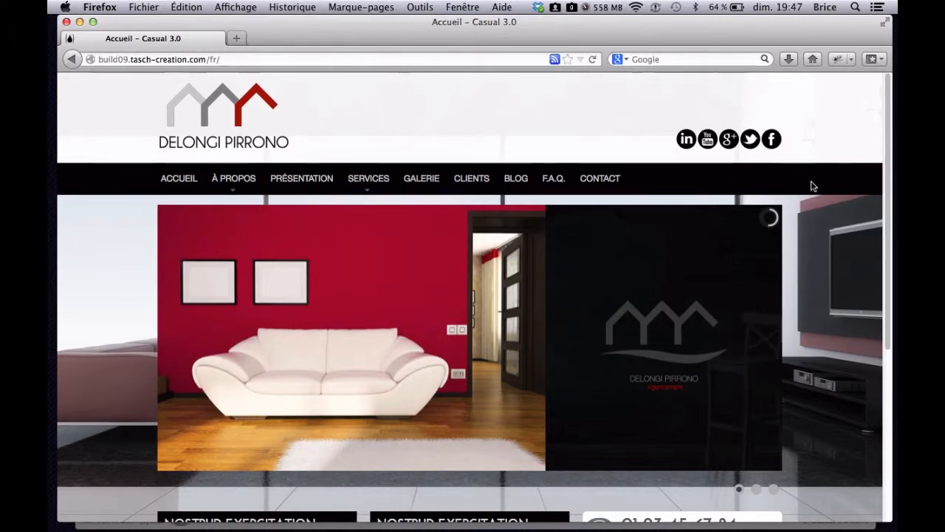
mouse_move(680, 370)
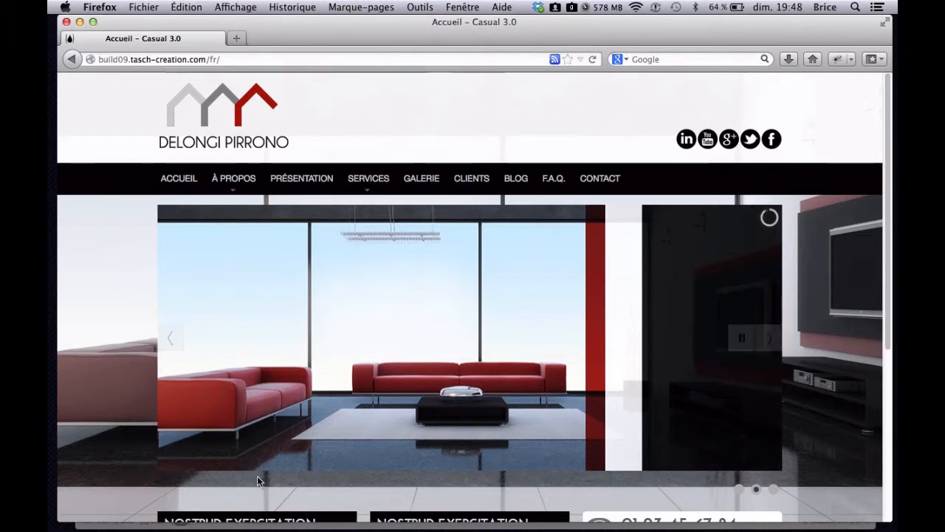
key("ctrl+Up")
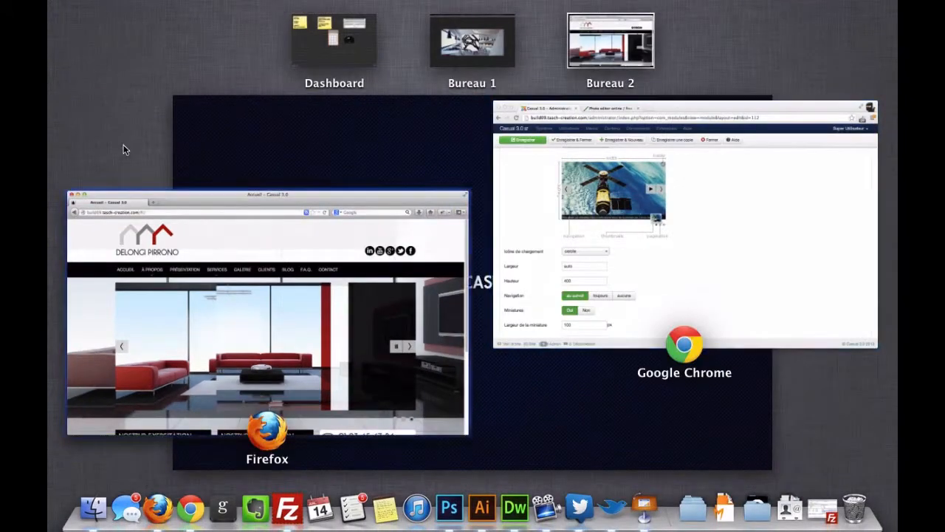
left_click(458, 324)
left_click(285, 508)
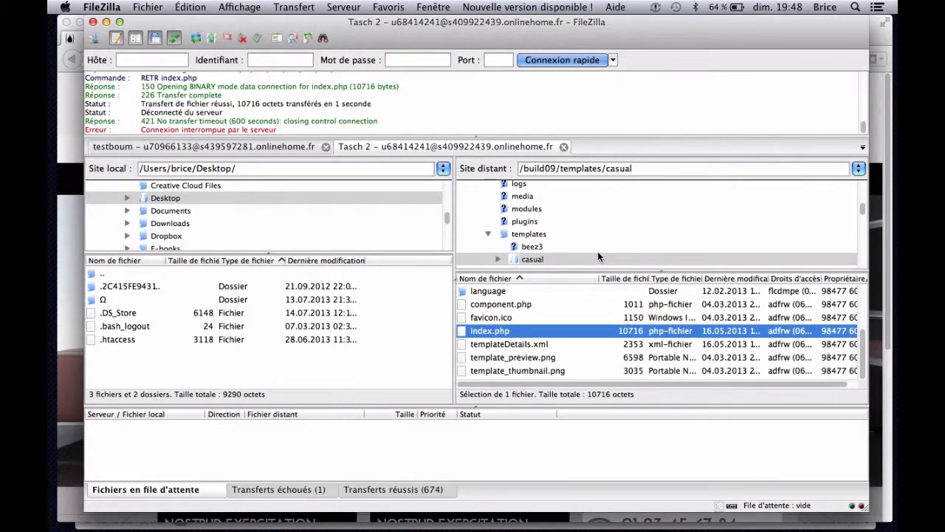
- Return to the module's style options in Chrome and check the Hauteur and Largeur values
left_click(68, 279)
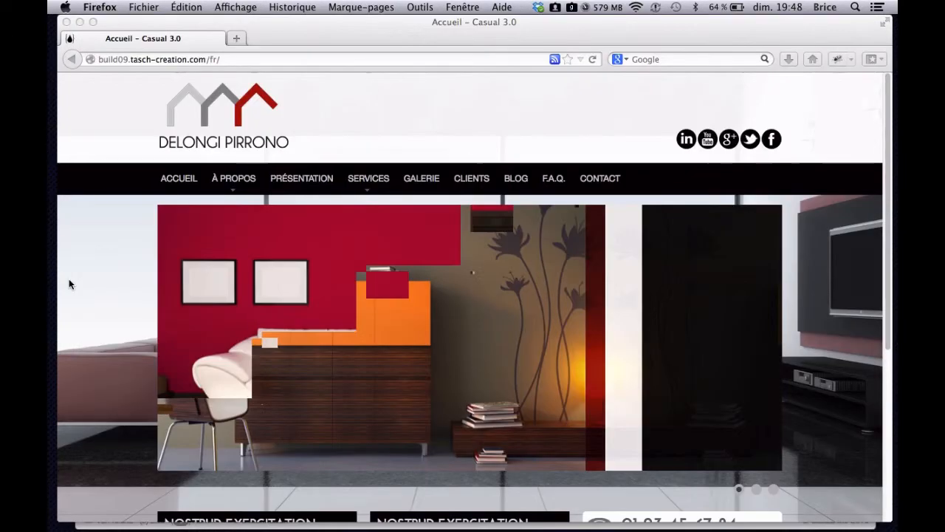
mouse_move(48, 1)
left_click(538, 330)
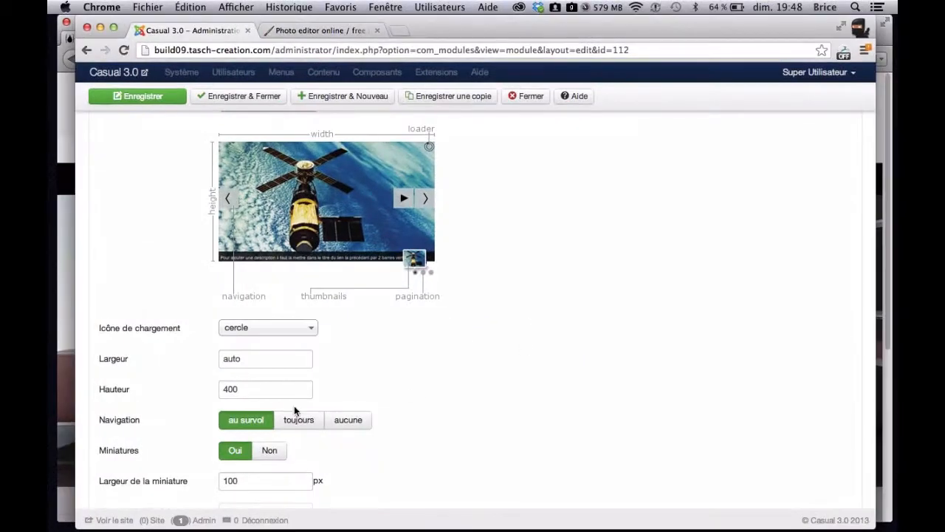
left_click_drag(254, 397, 204, 387)
left_click_drag(258, 363, 203, 358)
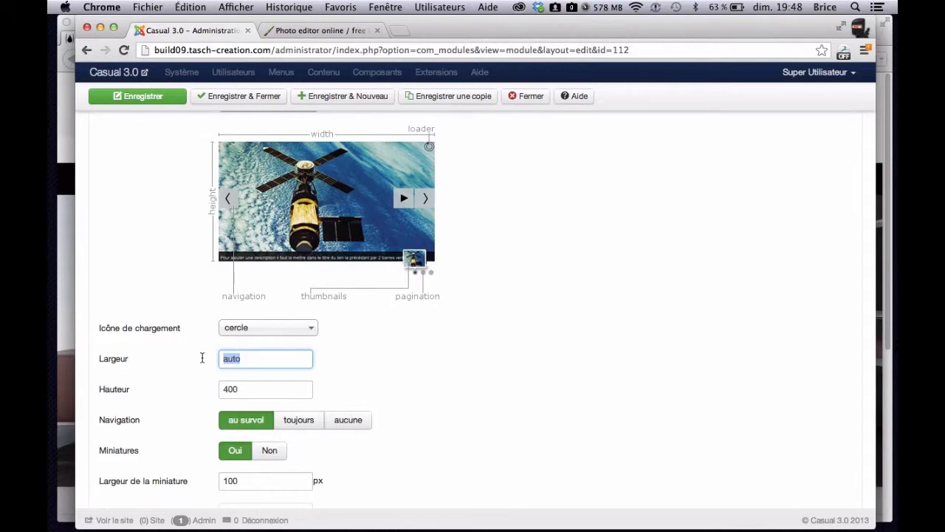
- Switch to FileZilla and open the remote folder /build09/images/slide-accueil
key("F3")
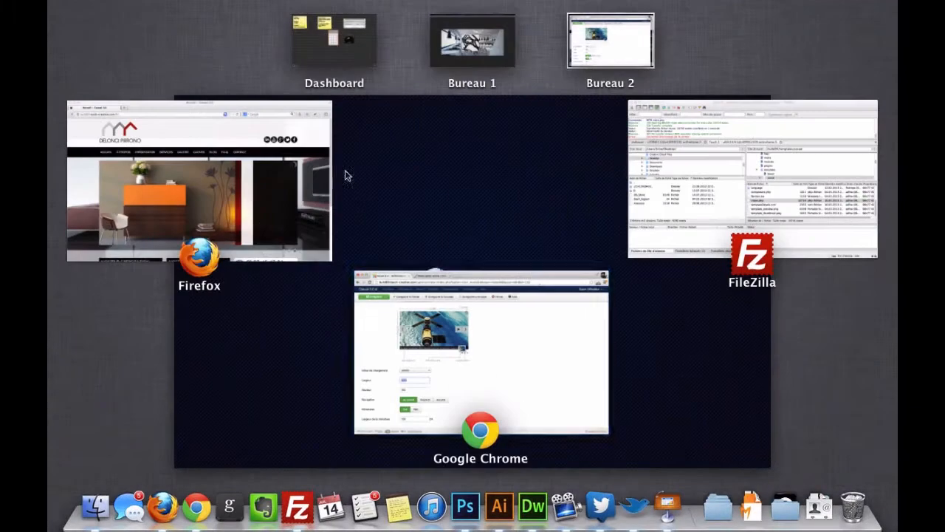
left_click(733, 155)
scroll(507, 244, "up", 6)
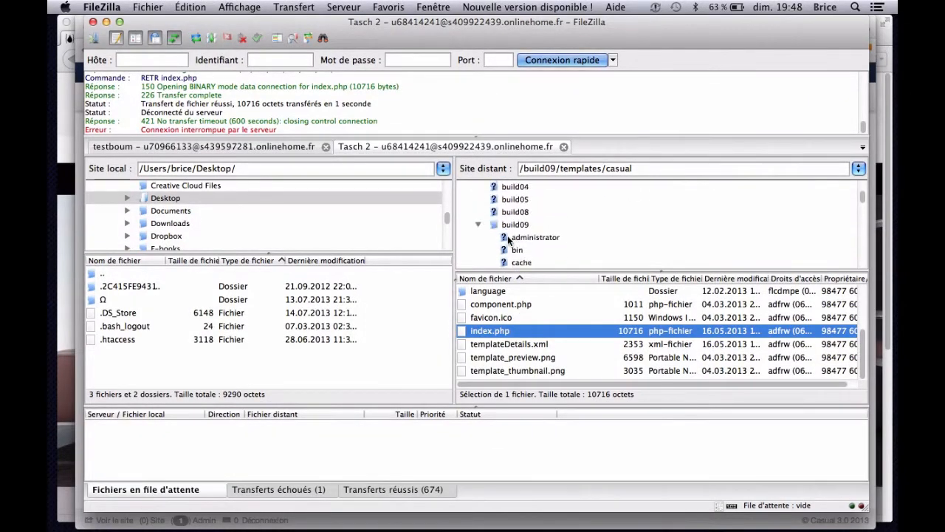
scroll(508, 238, "down", 3)
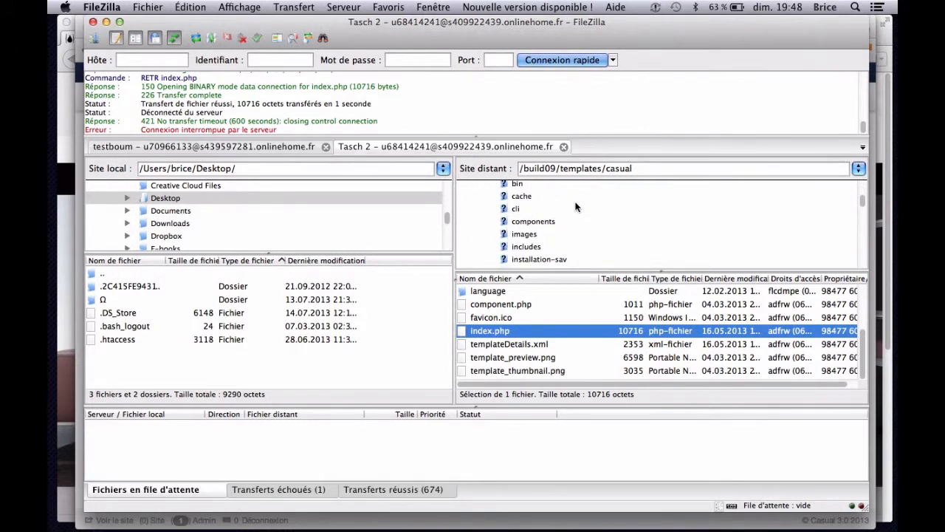
left_click(535, 226)
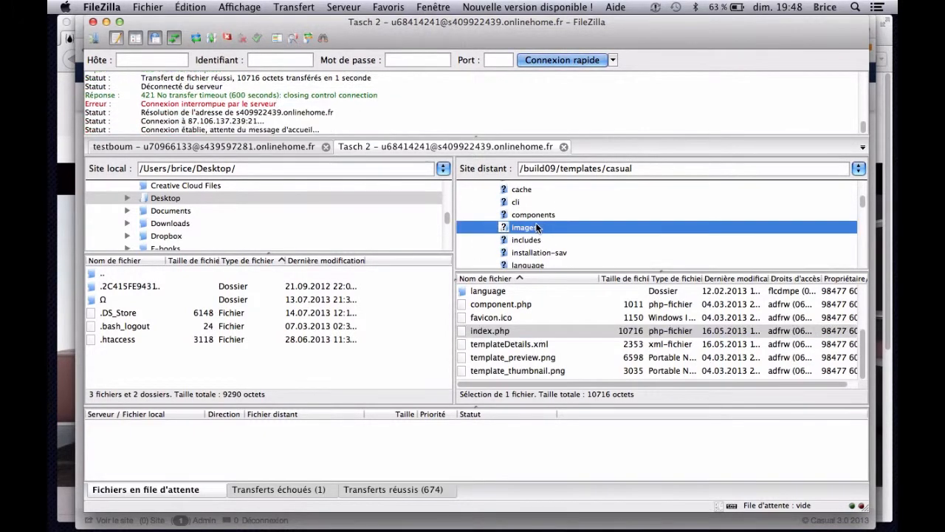
scroll(498, 310, "down", 2)
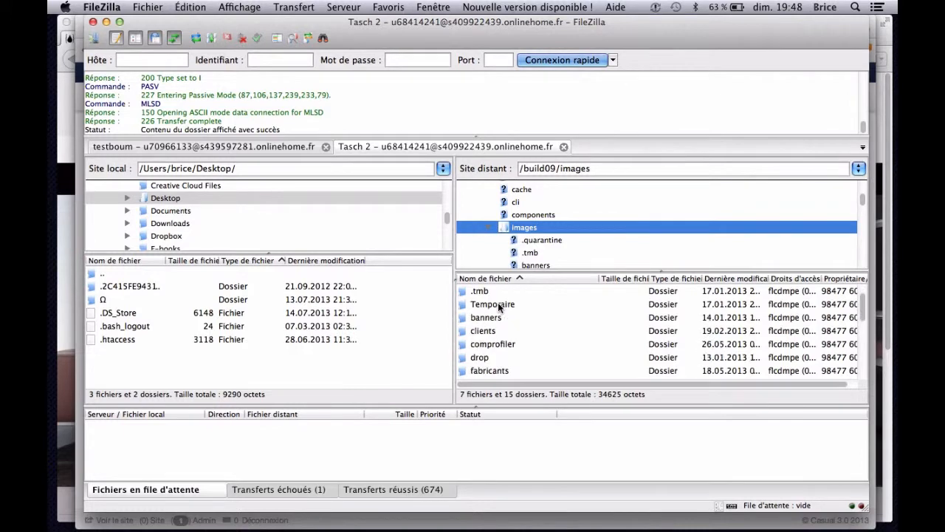
scroll(493, 344, "down", 5)
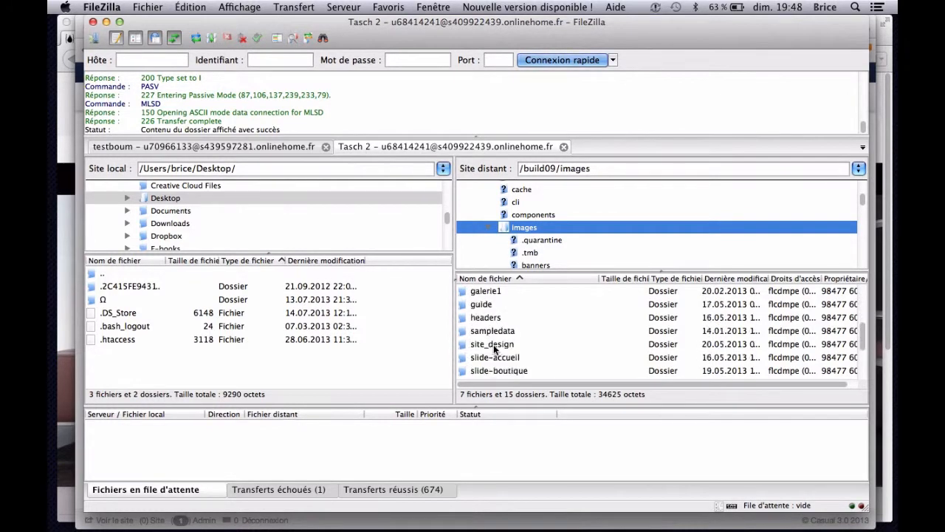
double_click(495, 344)
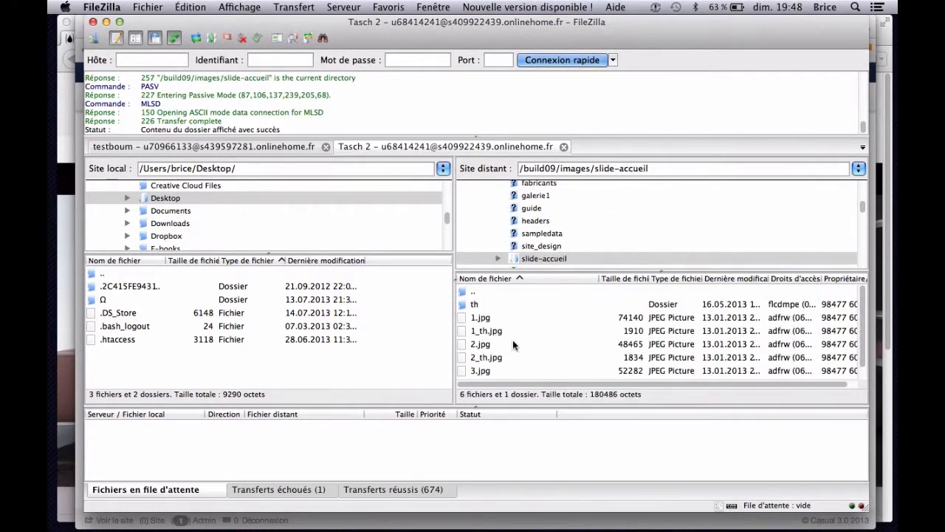
- Download 1.jpg from the remote slide-accueil folder to the local Desktop folder
left_click(486, 319)
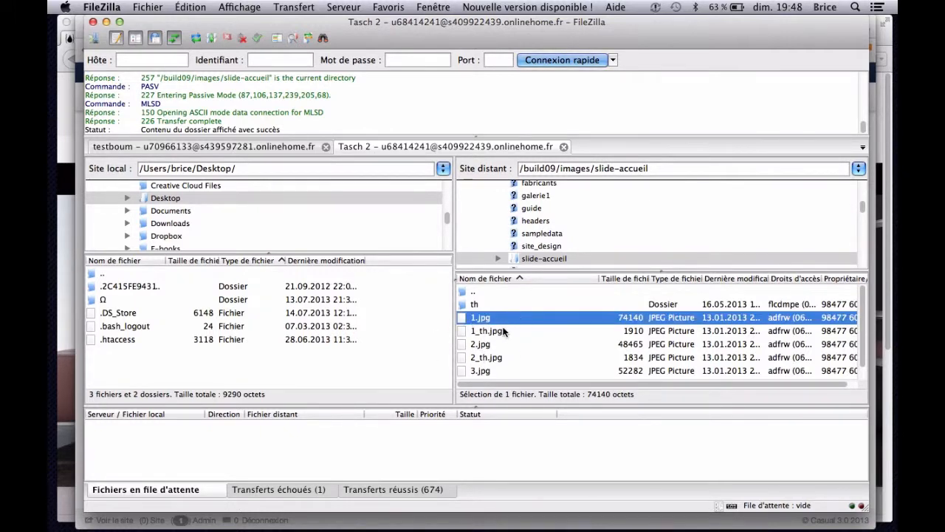
left_click(496, 334)
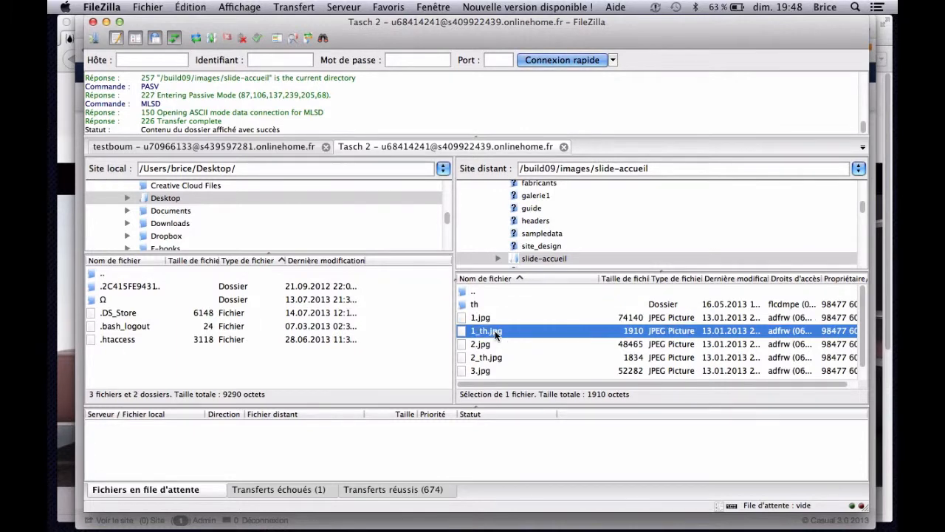
left_click(488, 318)
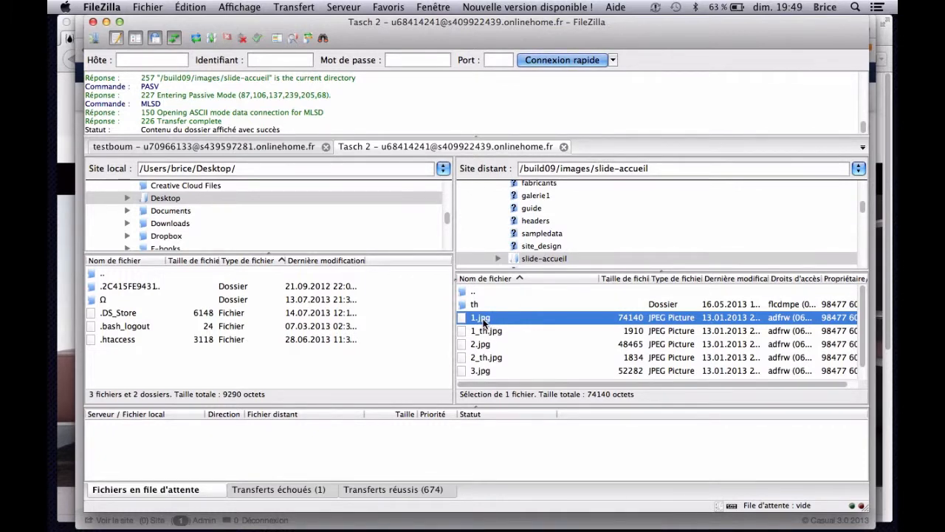
left_click_drag(526, 324, 513, 345)
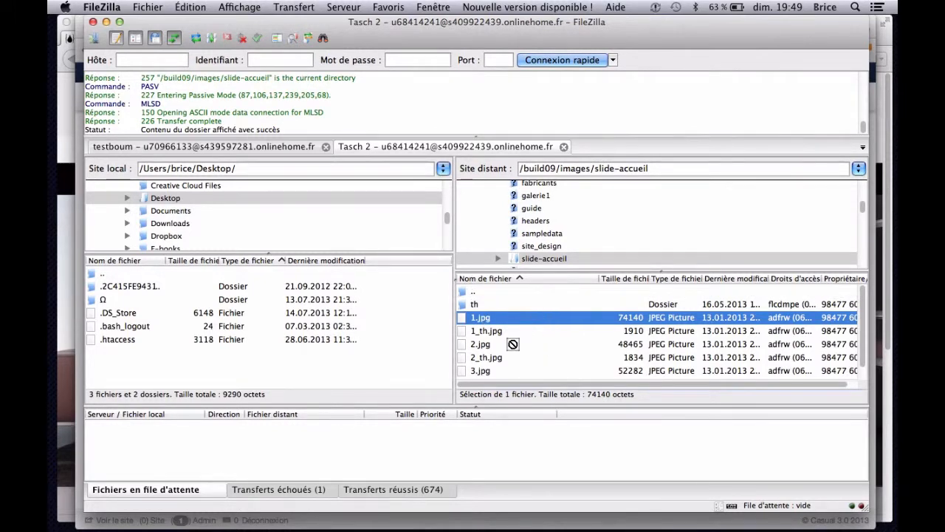
left_click_drag(513, 344, 411, 349)
left_click_drag(345, 348, 176, 356)
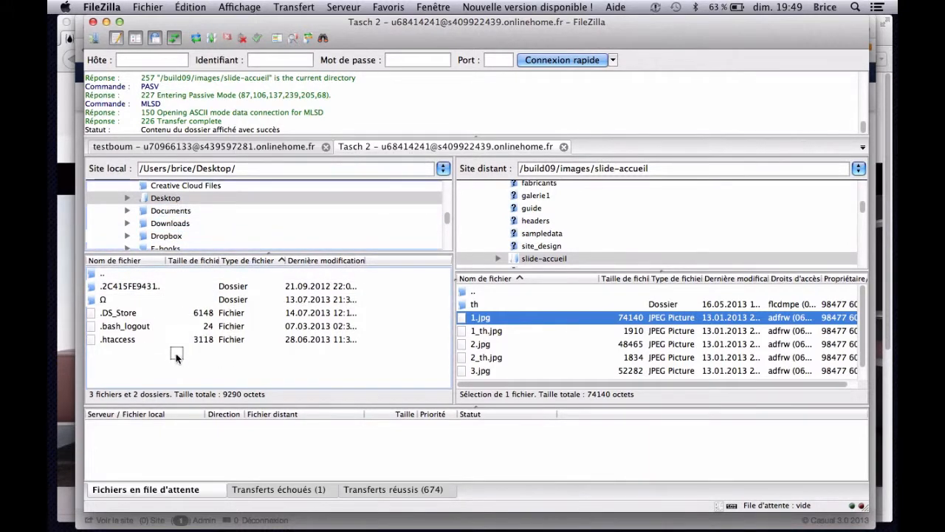
left_click_drag(113, 314, 214, 339)
left_click_drag(173, 327, 700, 174)
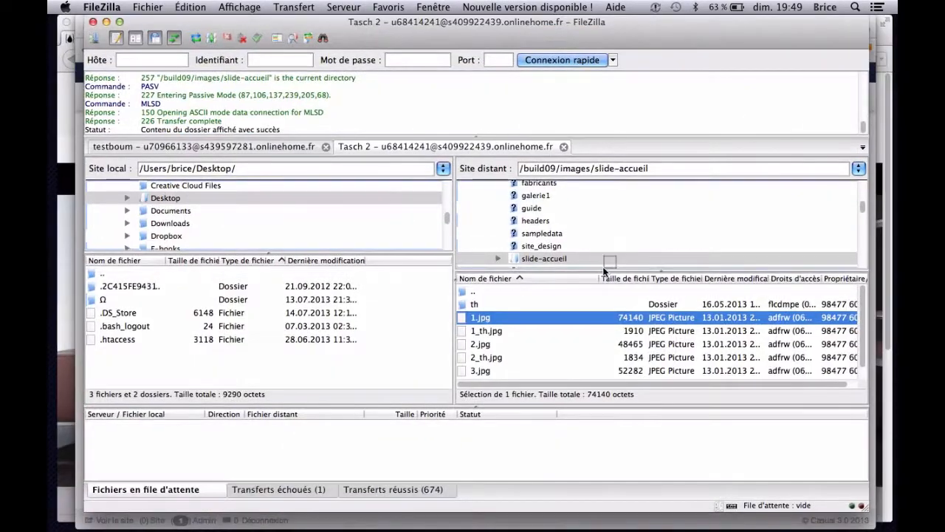
left_click_drag(606, 264, 161, 354)
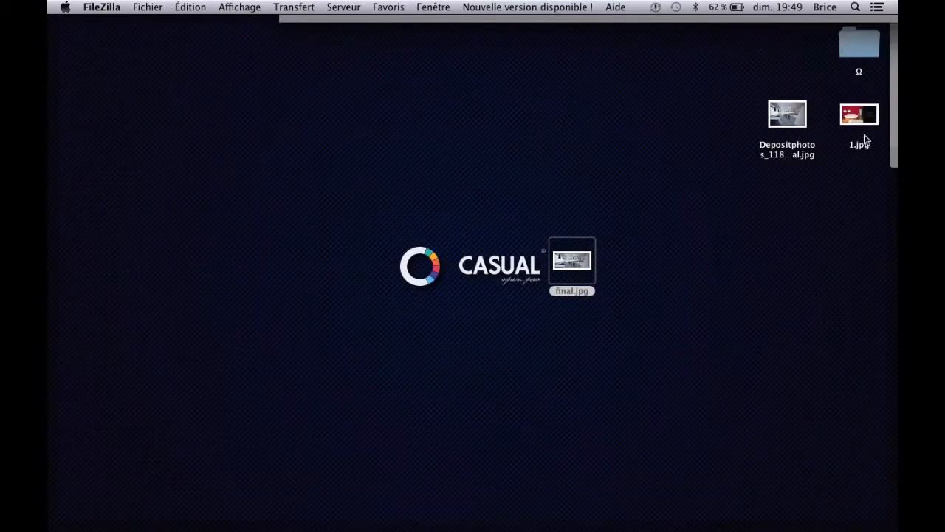
- Preview the downloaded 1.jpg from the desktop in Quick Look
left_click(859, 116)
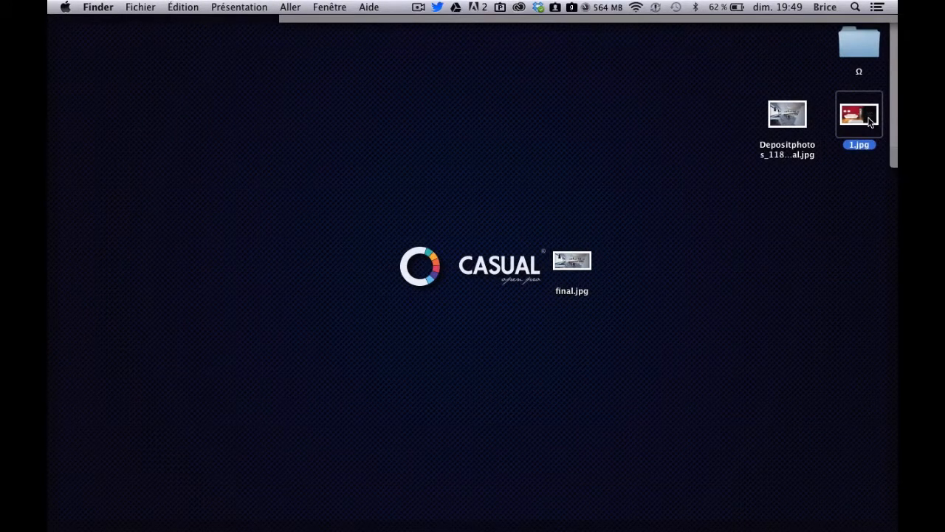
key("space")
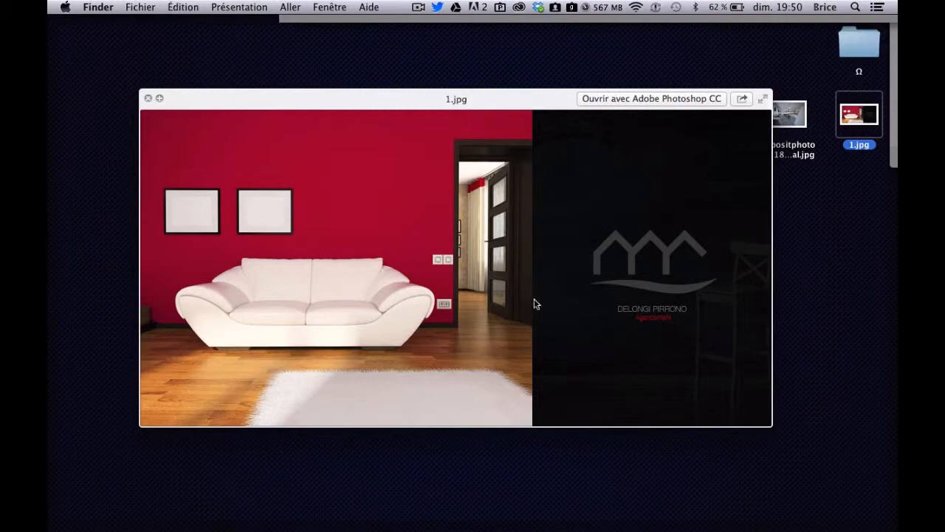
- Close the preview of 1.jpg and check its pixel dimensions in the file's information window
key("space")
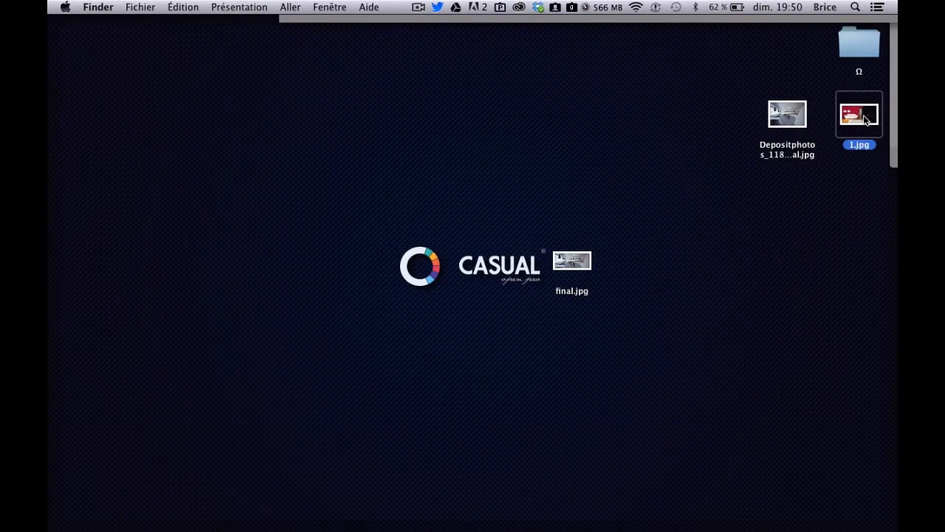
right_click(865, 117)
left_click(849, 175)
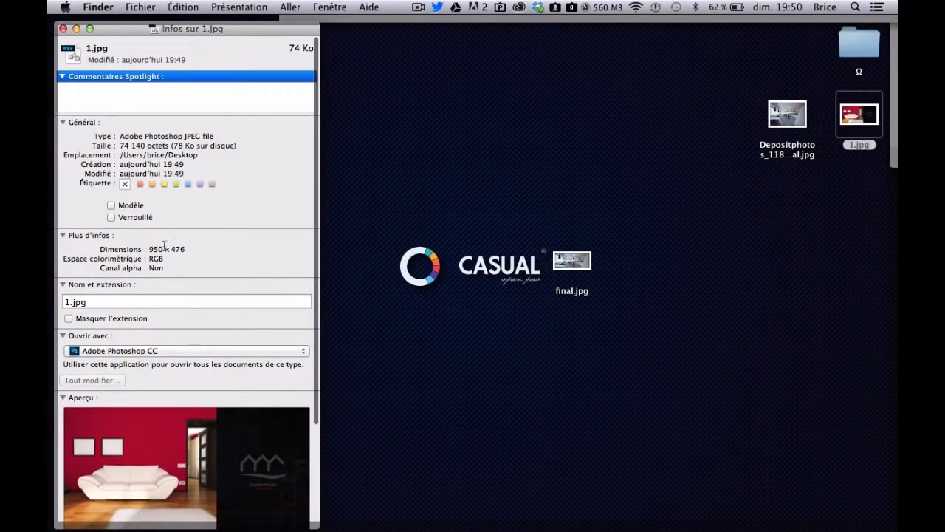
left_click_drag(169, 248, 196, 249)
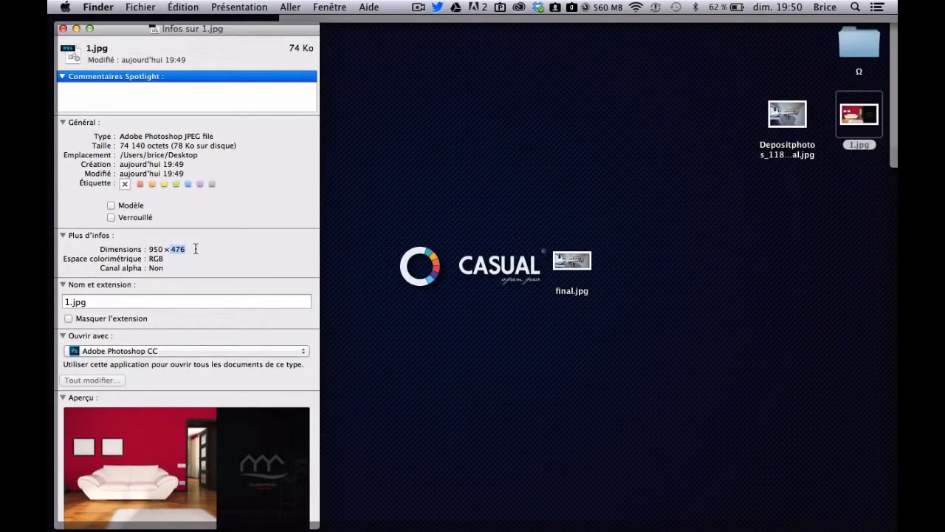
left_click(63, 29)
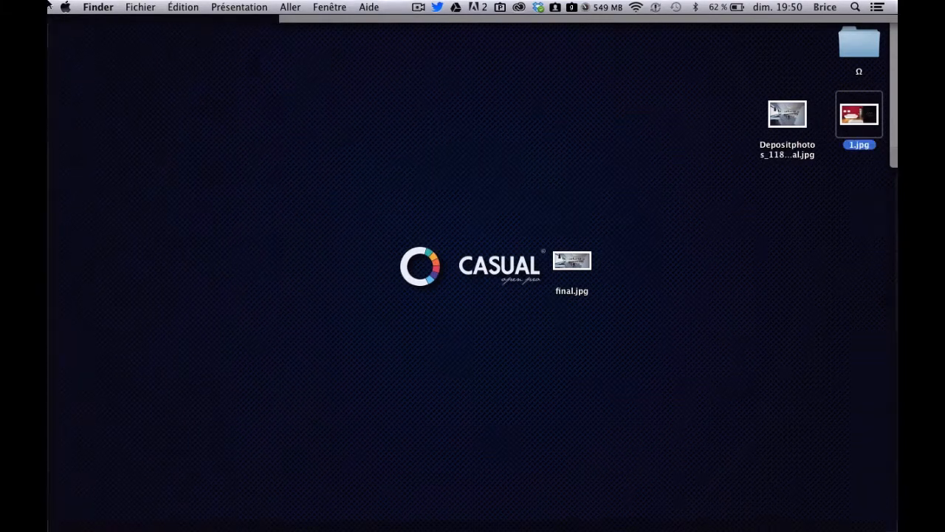
- Switch to Firefox and view the slideshow on the site's home page
key("ctrl+Up")
left_click(251, 209)
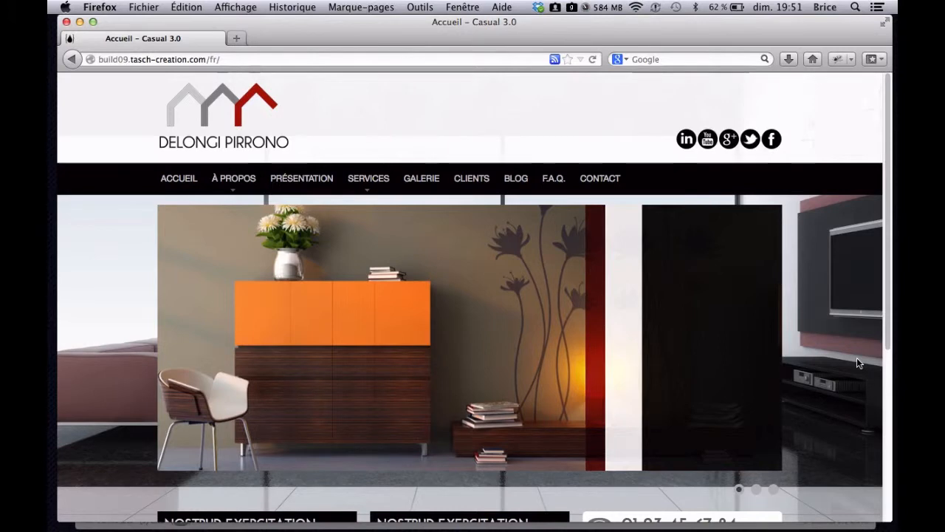
scroll(787, 111, "down", 2)
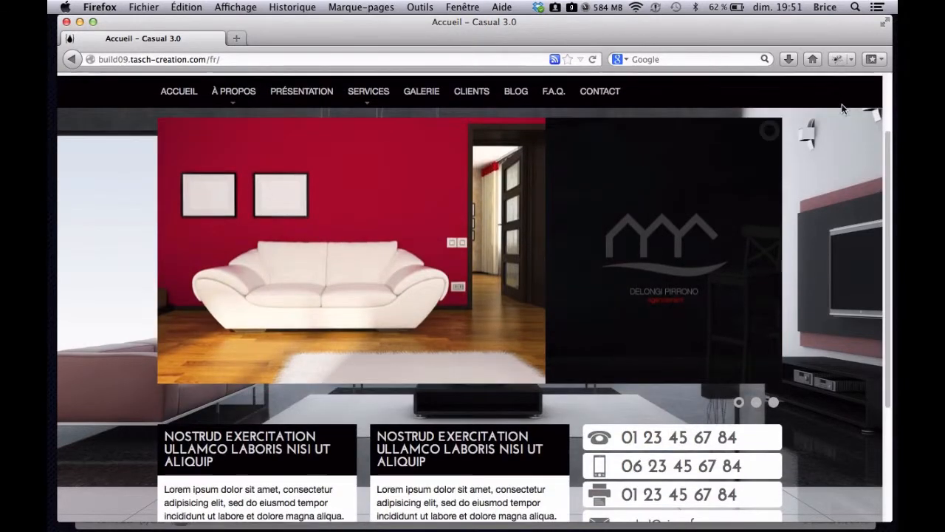
scroll(838, 253, "up", 2)
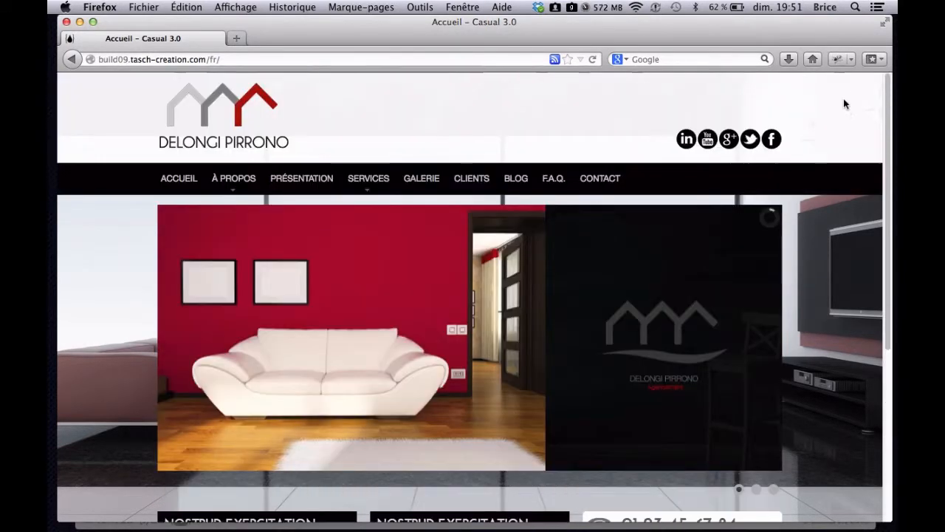
- Inspect the site logo's image element in the home page header with Firebug
left_click(840, 58)
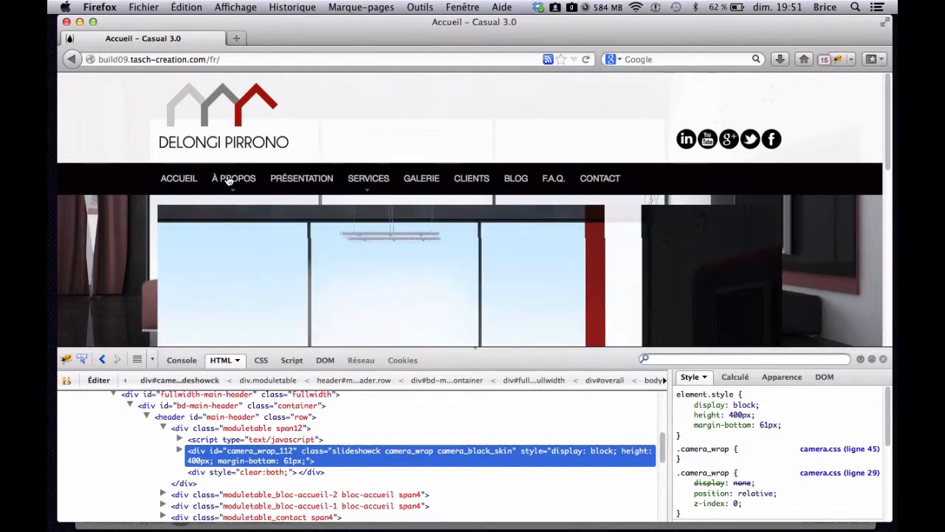
left_click(82, 360)
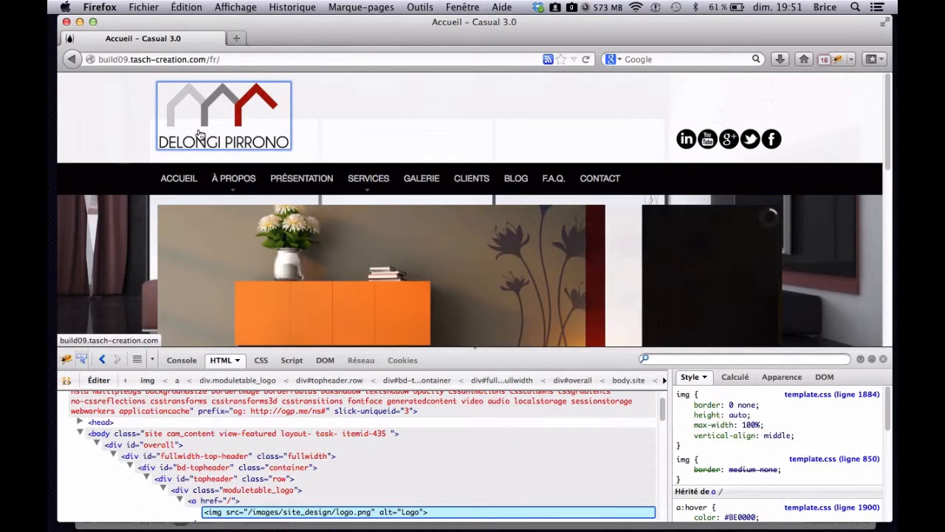
left_click(197, 135)
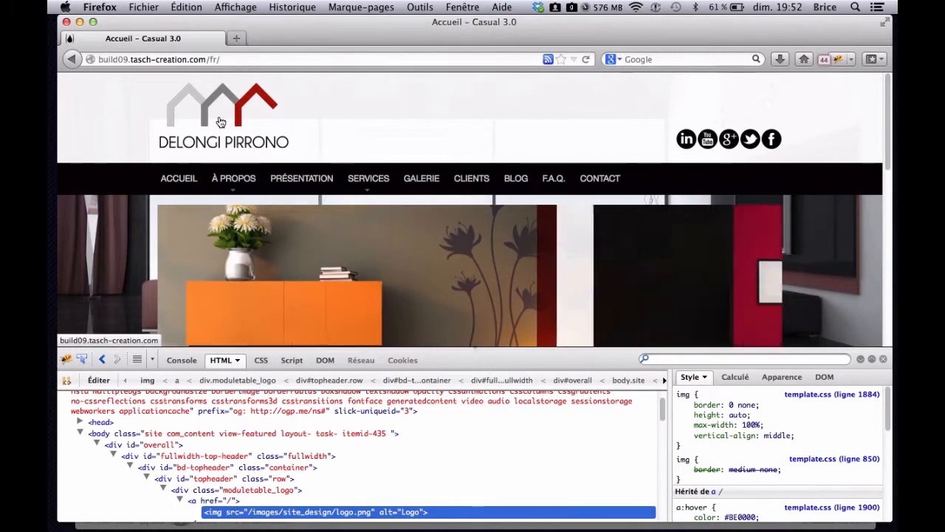
- Switch to the Pixlr editor in Chrome and create a new blank image of 2000 x 1000 px
key("ctrl+Up")
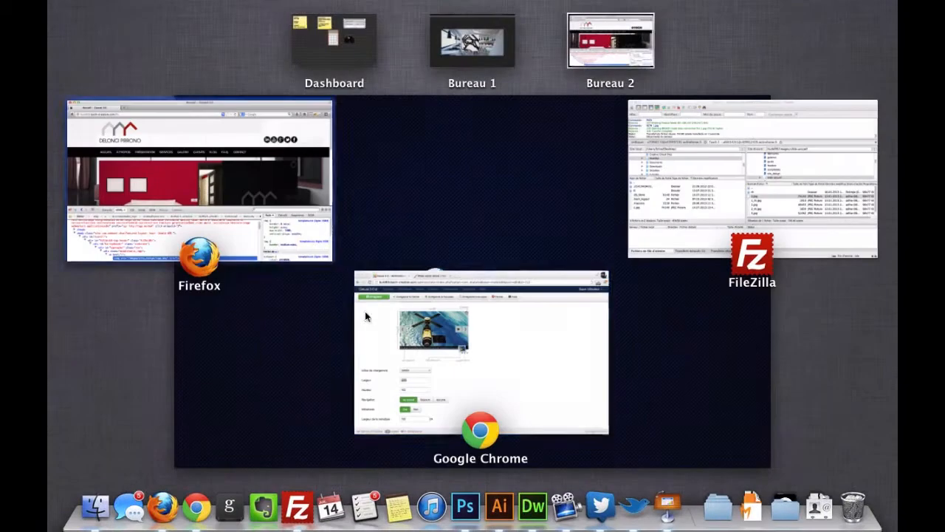
left_click(450, 364)
left_click(317, 31)
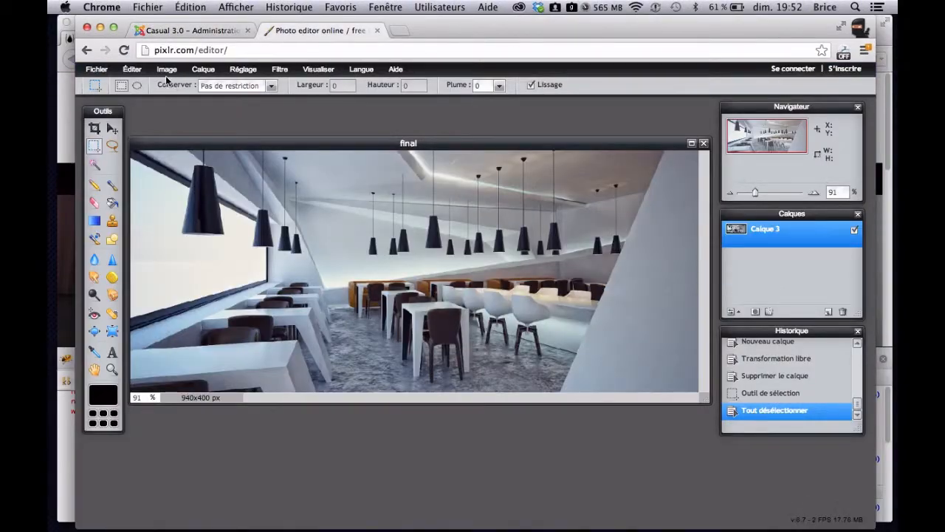
left_click(101, 71)
left_click(120, 85)
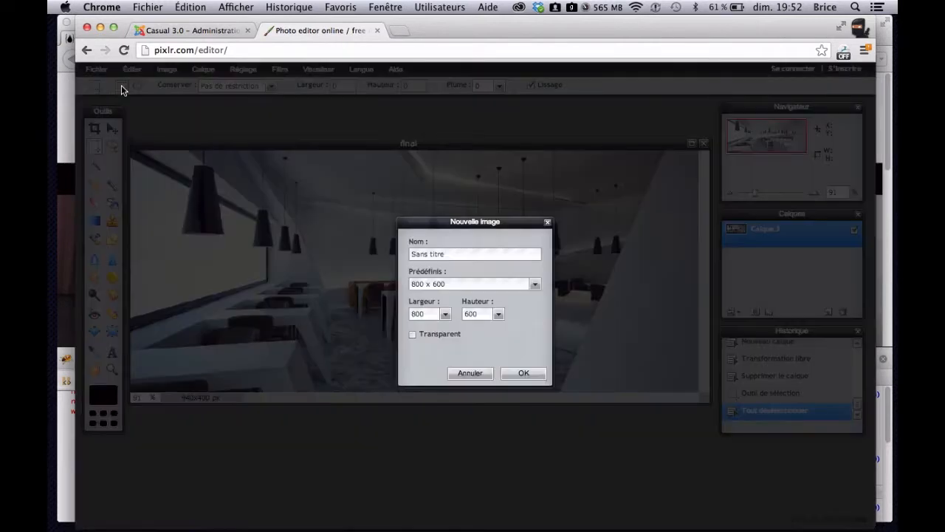
left_click_drag(430, 310, 404, 311)
type("2")
double_click(470, 314)
type("100")
type("0")
left_click(520, 375)
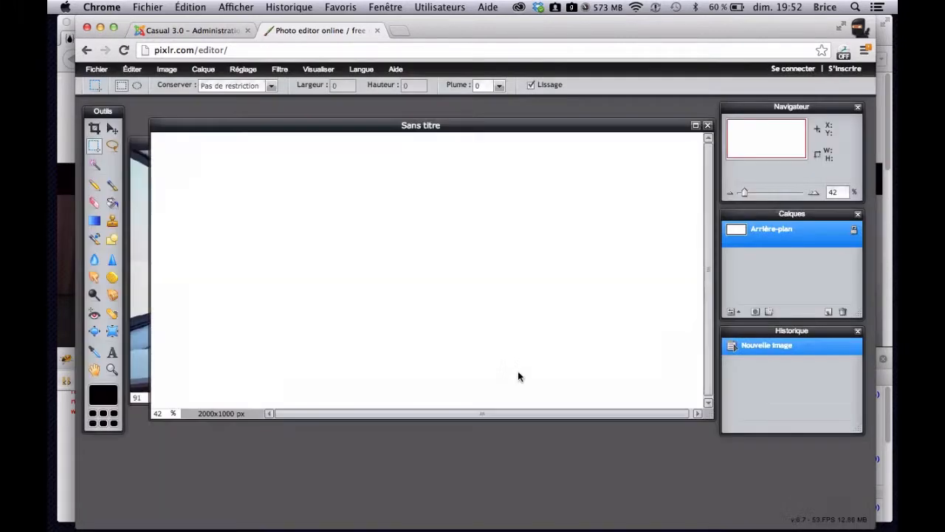
- Examine the blank canvas with the Zoom tool at 100 %, at closer magnifications, and zoomed out to 20 %
left_click(113, 370)
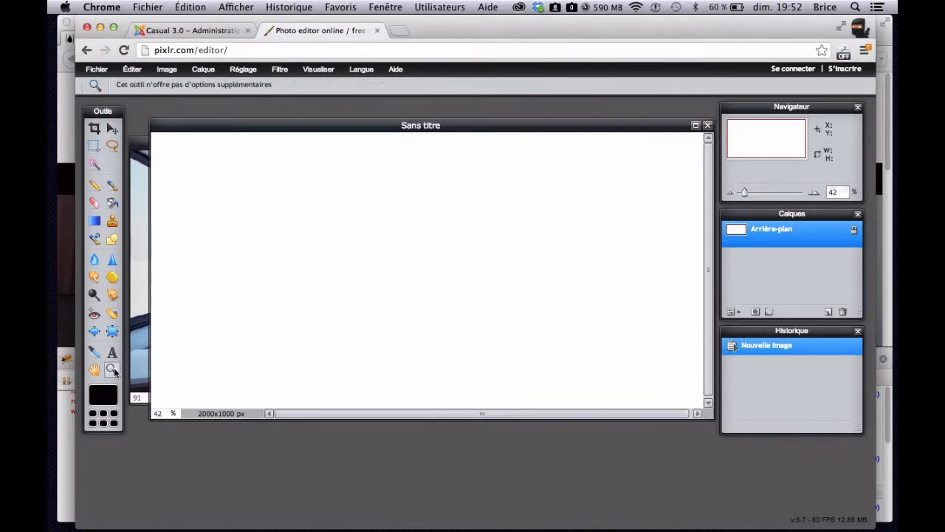
left_click(457, 293, "alt")
left_click(457, 293)
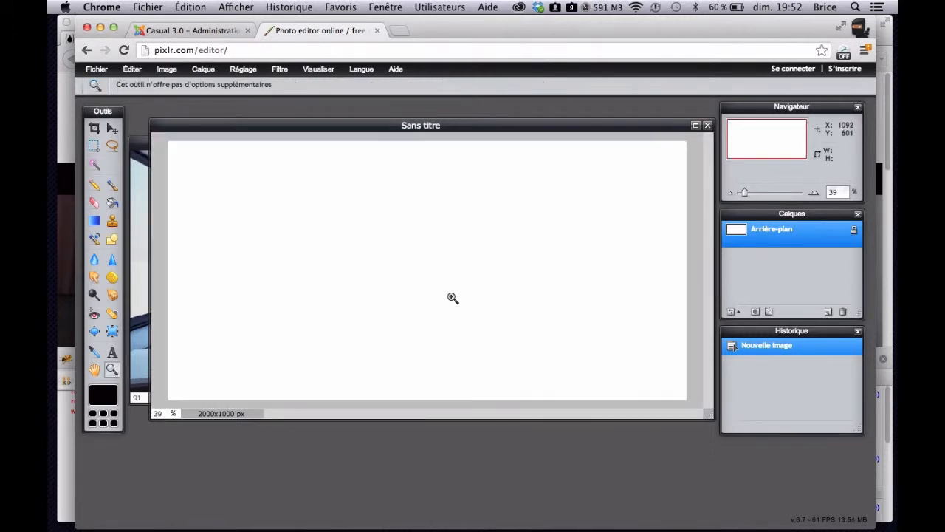
double_click(112, 371)
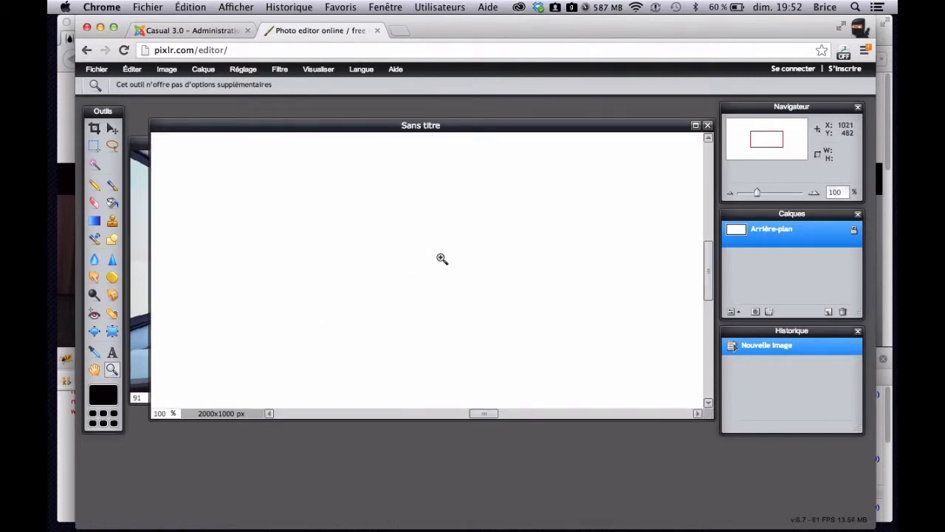
left_click(426, 289)
left_click(426, 288)
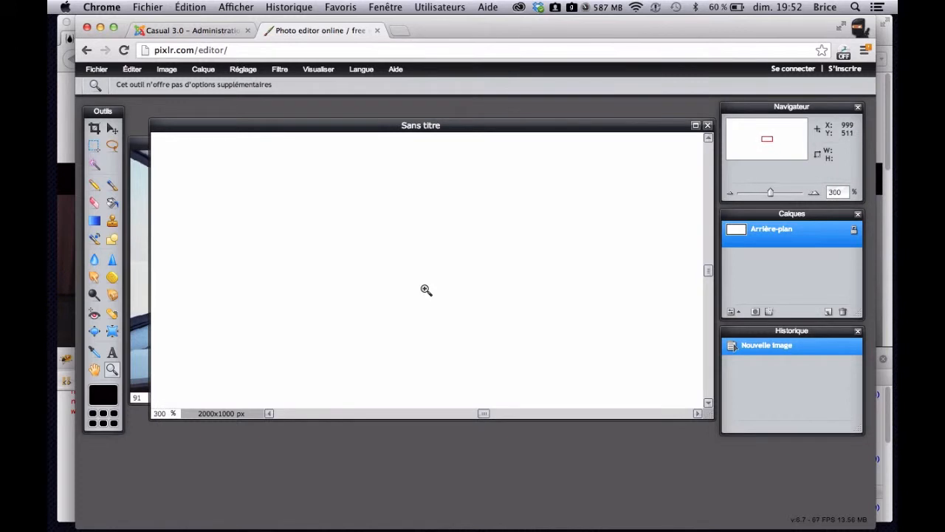
left_click(387, 327)
left_click(387, 327)
left_click(387, 327)
left_click(387, 327)
left_click(438, 305, "alt")
left_click(438, 305, "alt")
left_click(438, 305, "alt")
left_click(438, 305, "alt")
left_click(437, 305, "alt")
left_click(438, 305, "alt")
left_click(438, 305, "alt")
left_click(438, 305, "alt")
left_click(438, 305, "alt")
left_click(438, 305, "alt")
left_click(438, 306, "alt")
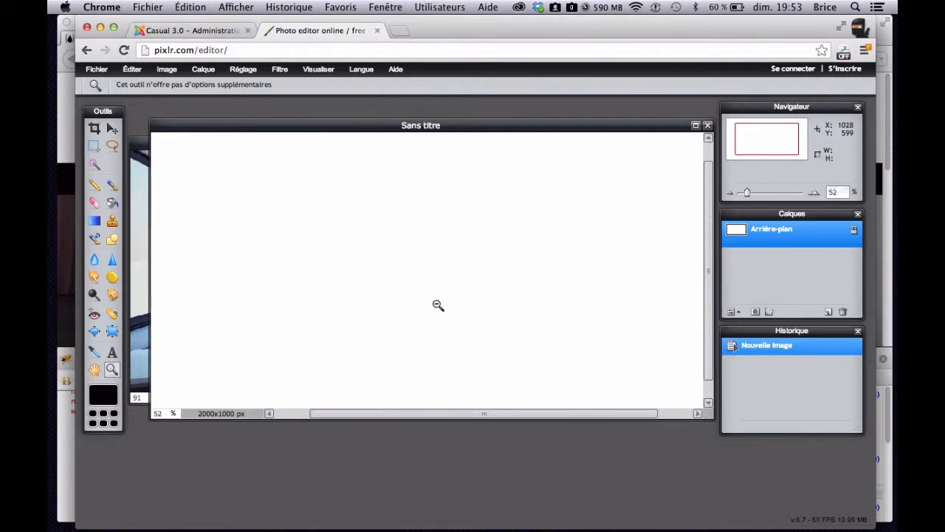
left_click(438, 305, "alt")
left_click(438, 305, "alt")
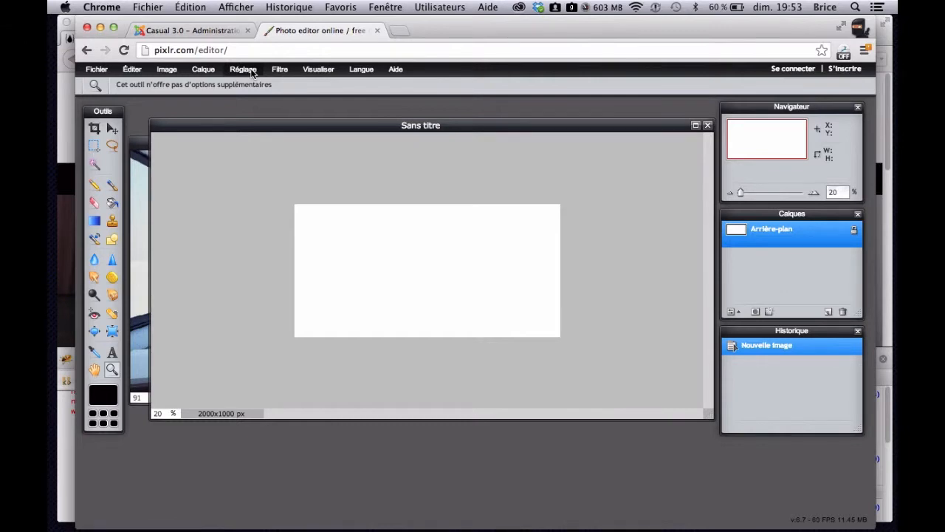
- Resize the blank image to 200 x 100 px with its proportions kept
left_click(97, 71)
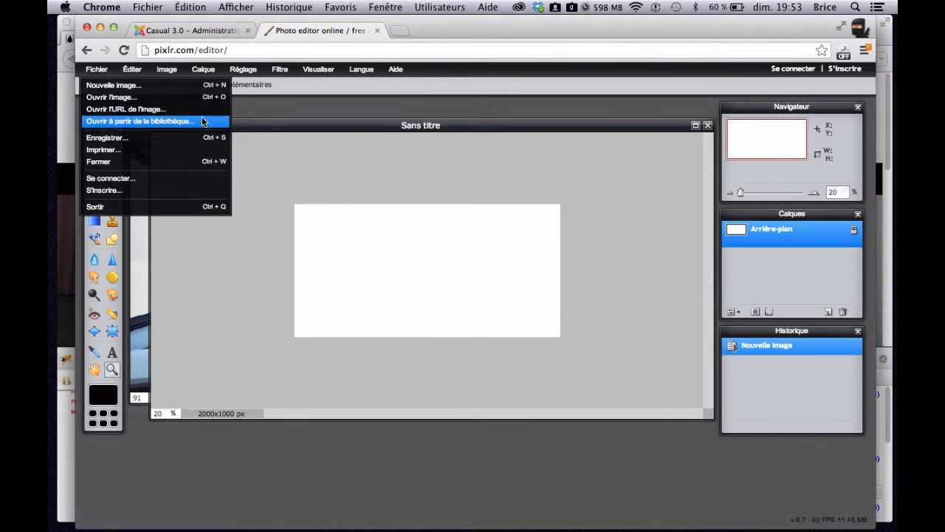
left_click(166, 71)
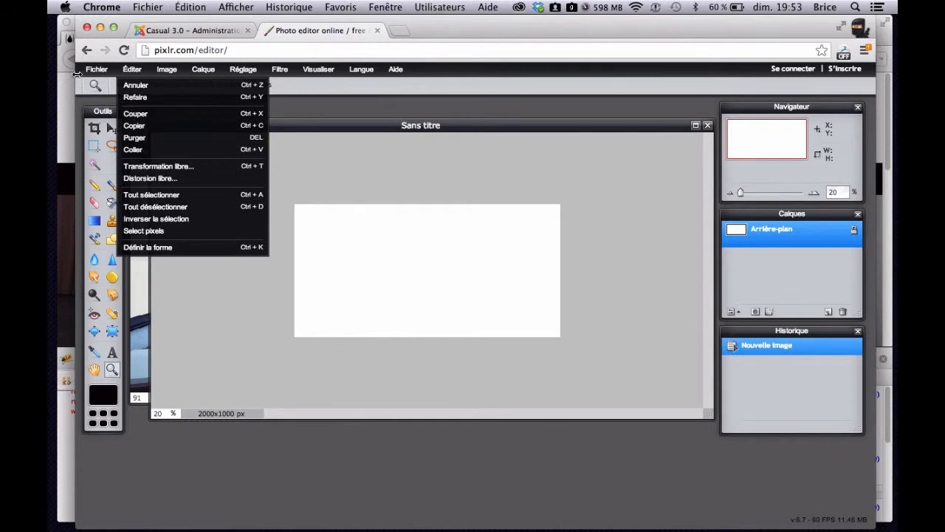
mouse_move(88, 71)
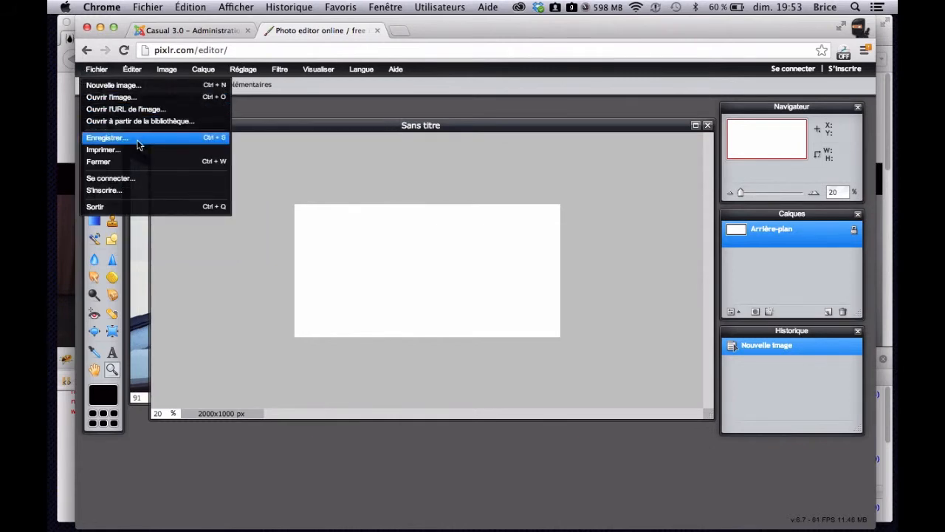
mouse_move(172, 70)
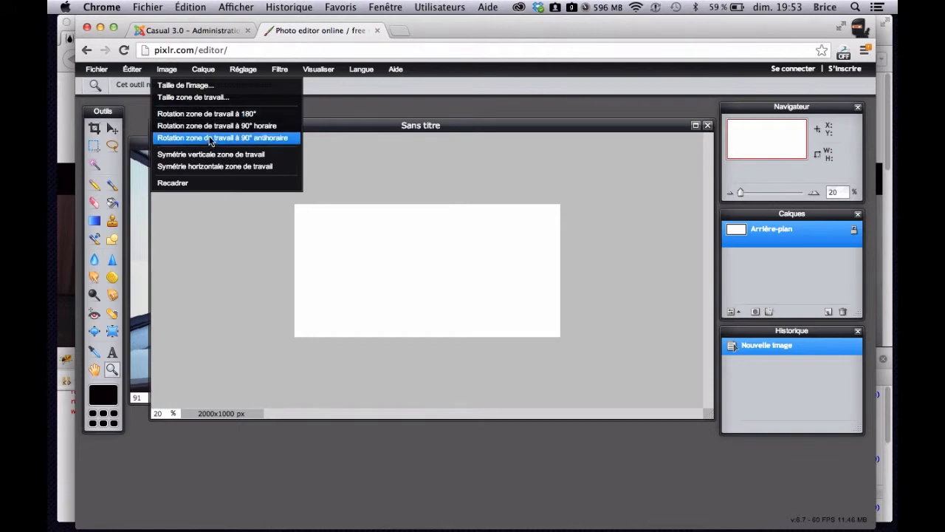
left_click(220, 86)
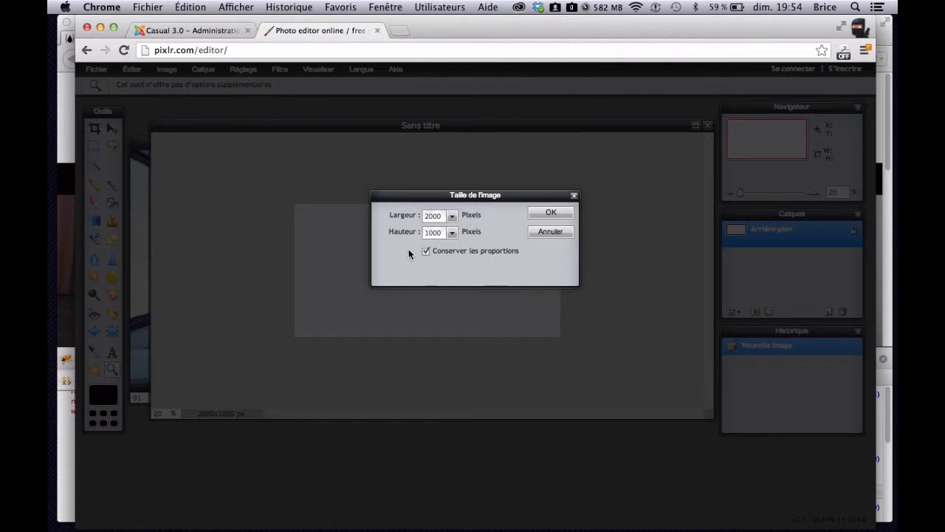
left_click(443, 215)
key("BackSpace")
left_click(556, 212)
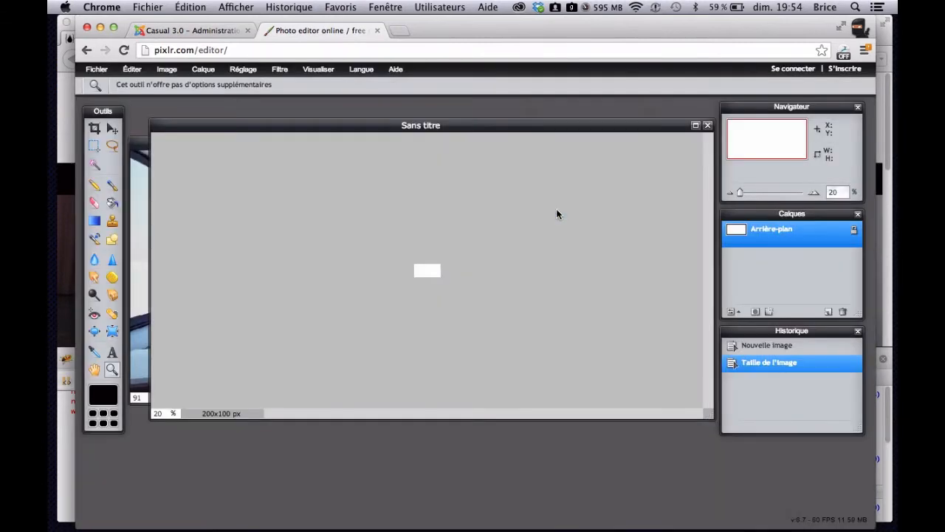